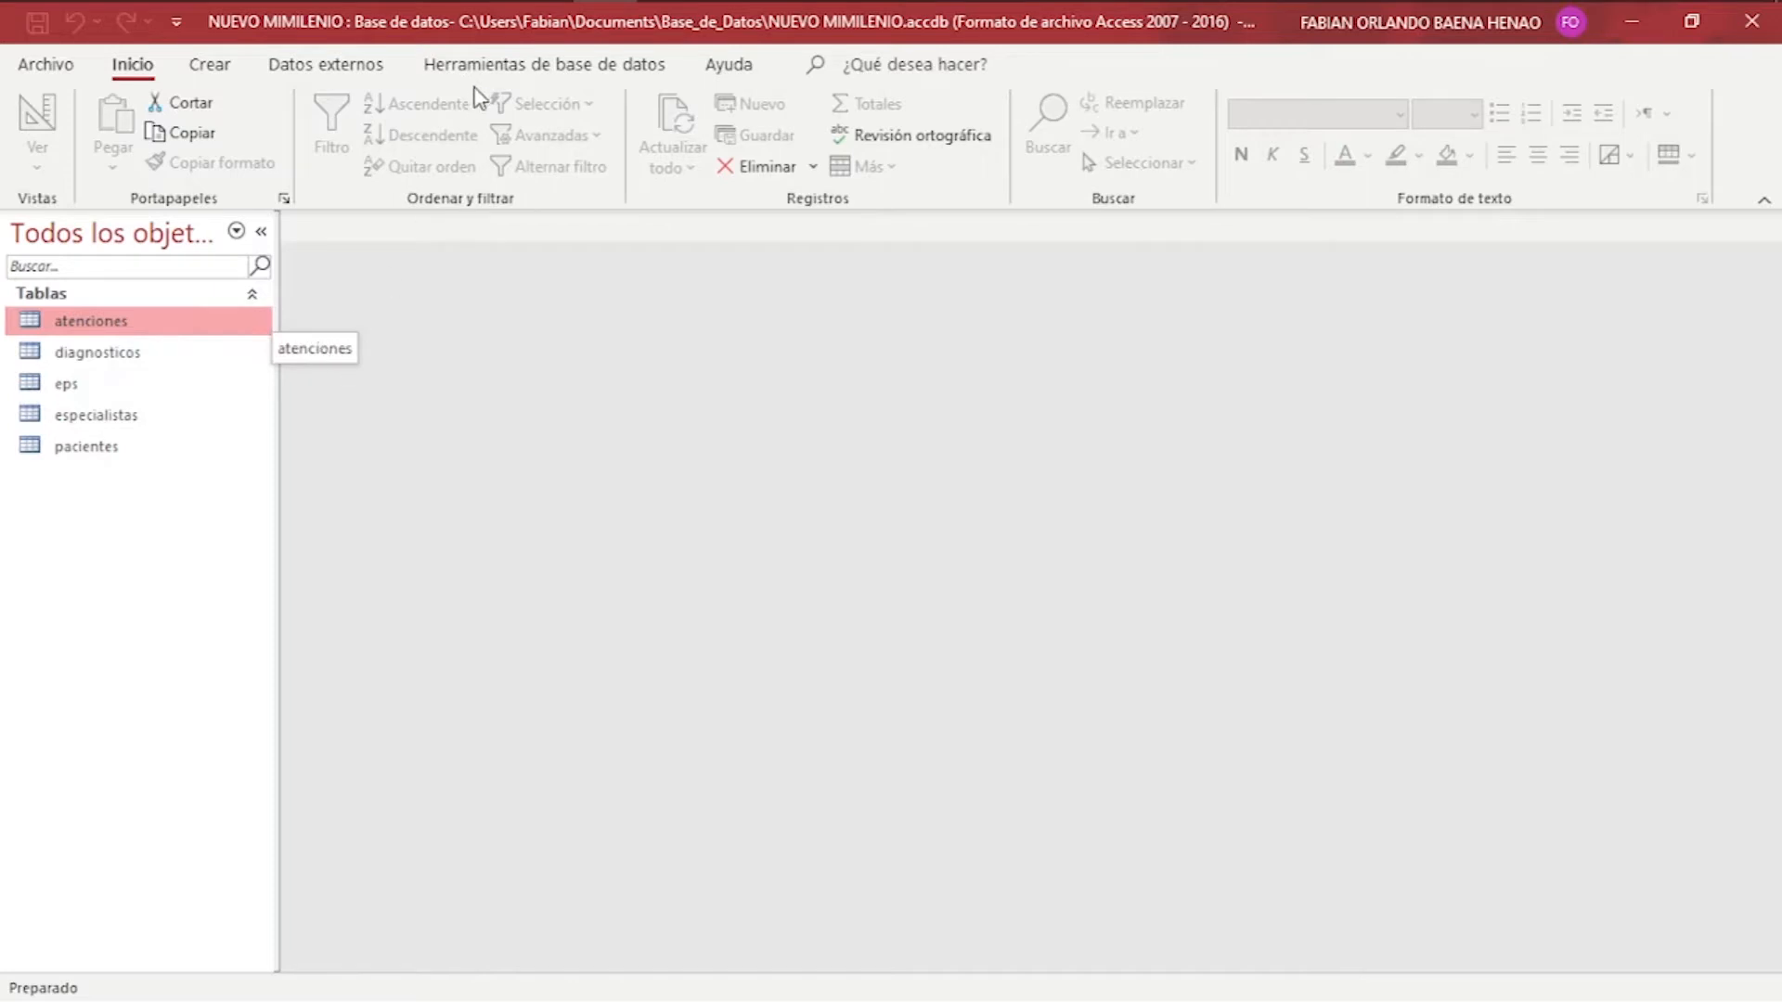
Open the database relationships diagram and add the tables atenciones, diagnosticos, eps, especialistas and pacientes.
click(517, 68)
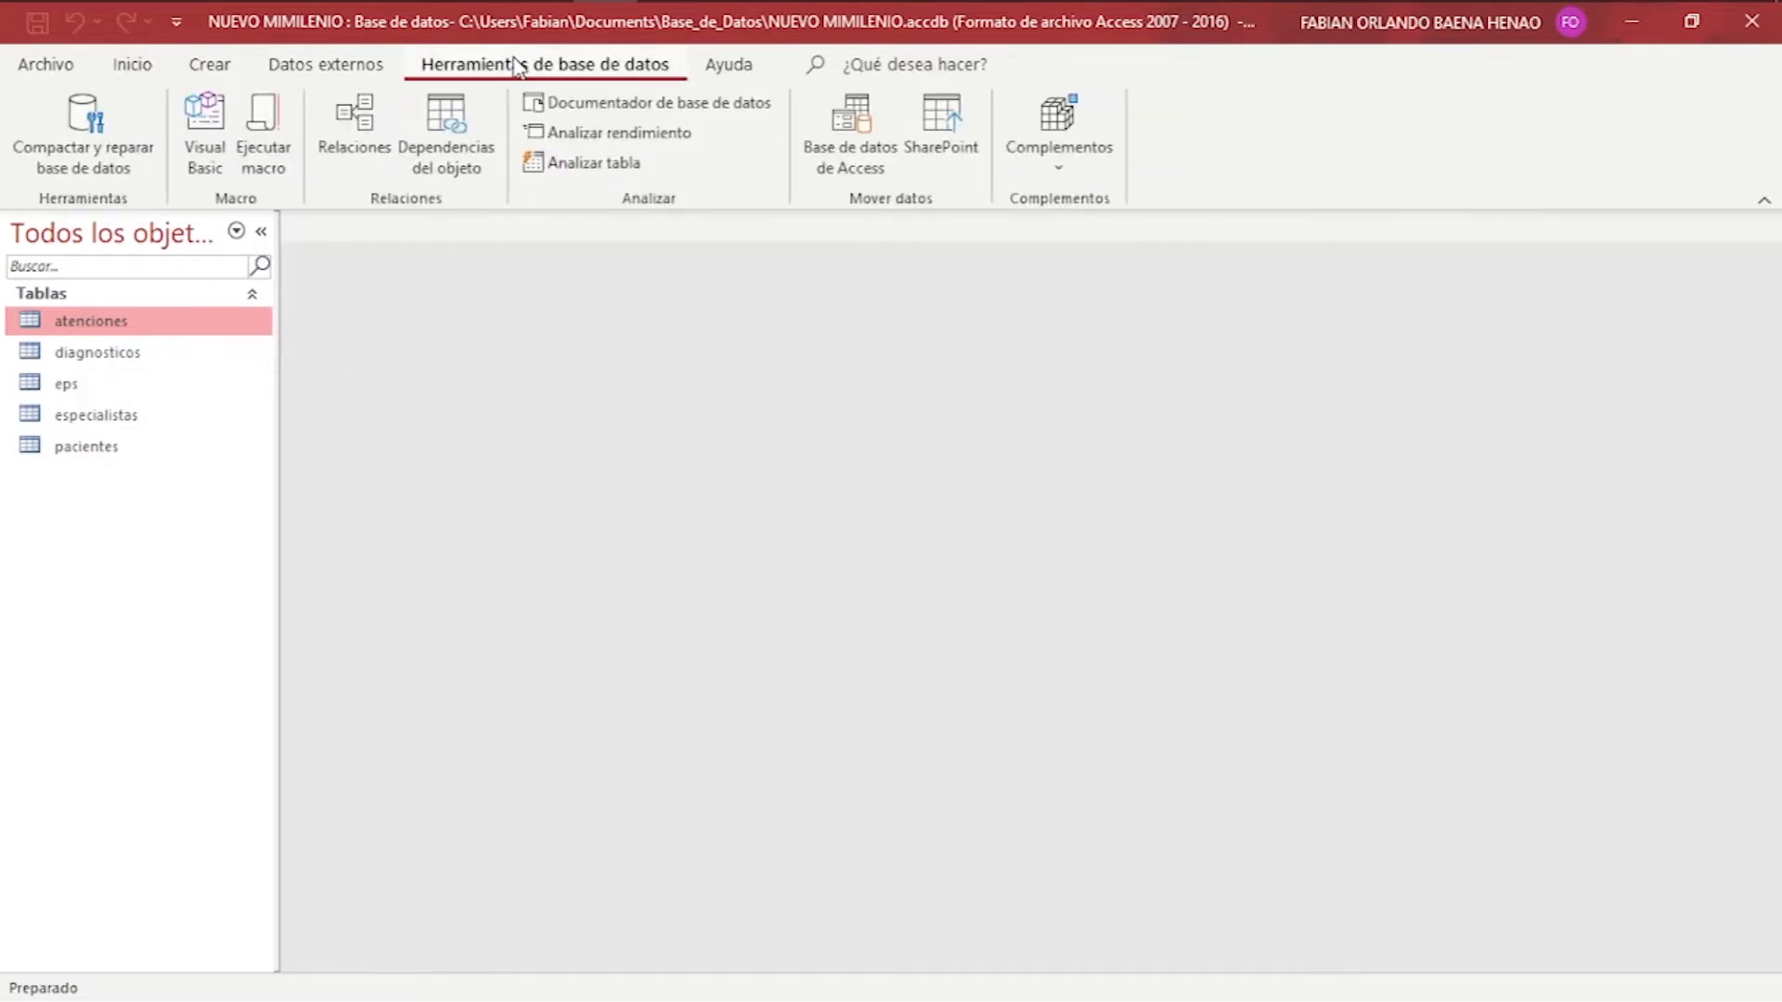
click(360, 151)
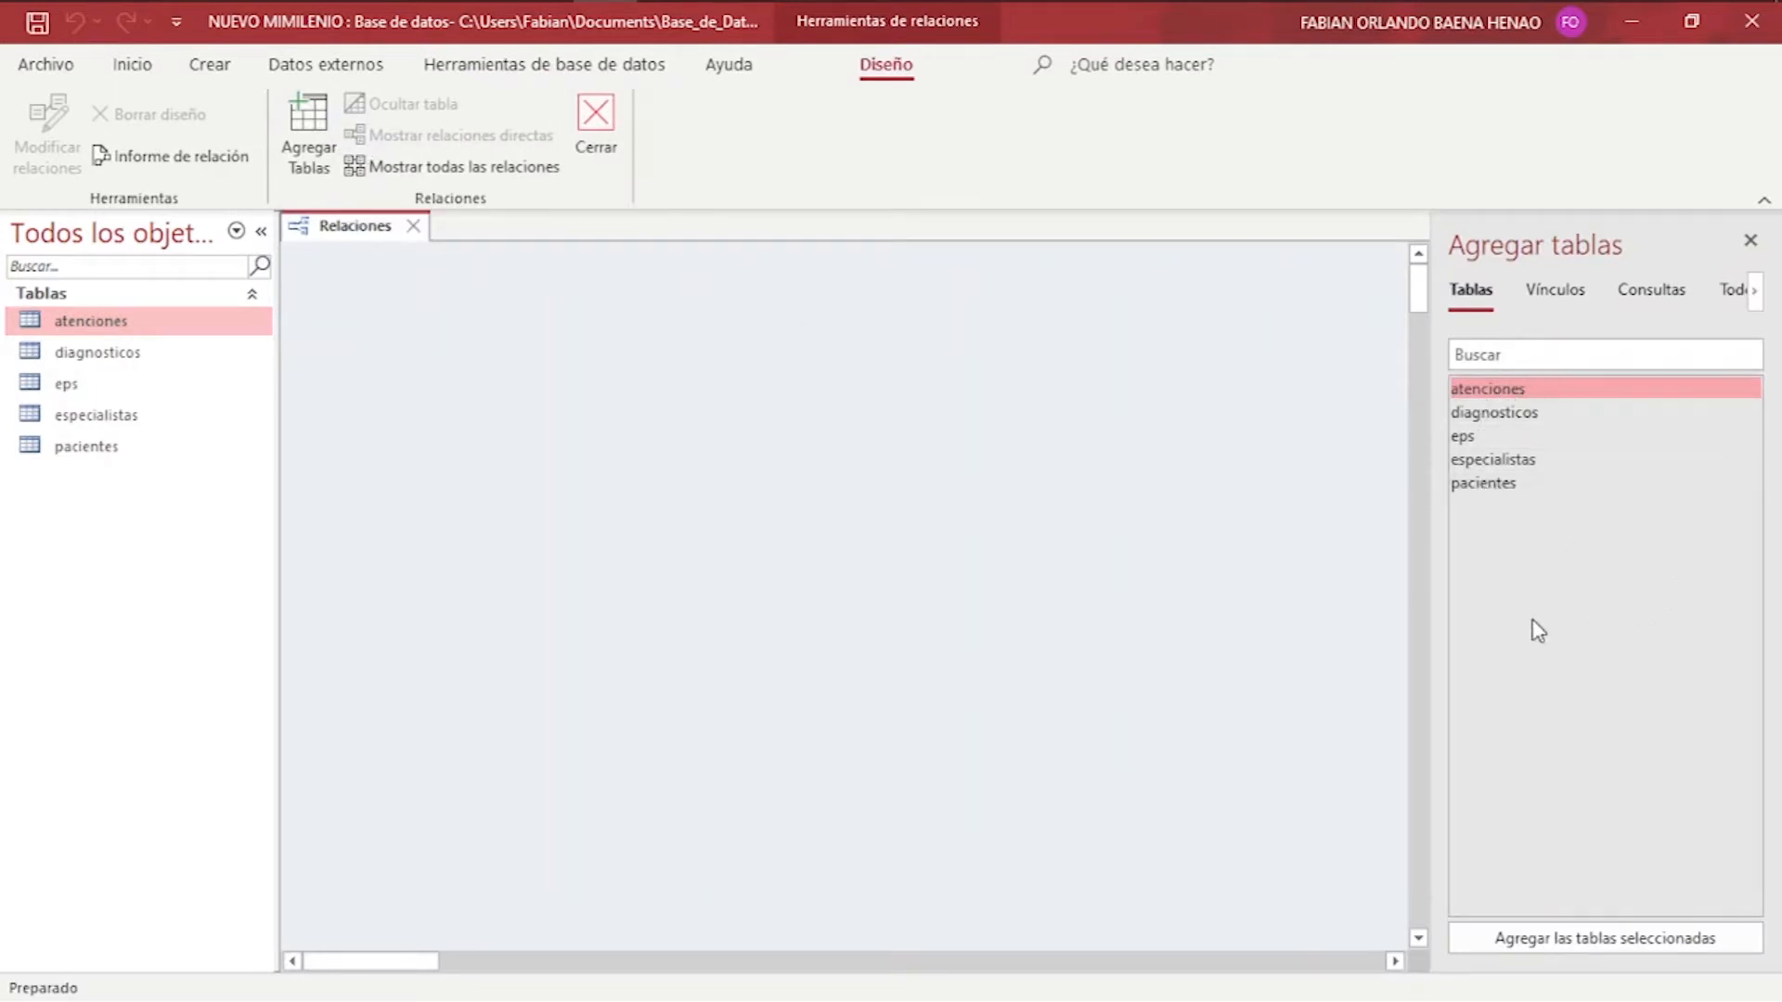
shift+click(1482, 488)
drag(1511, 414, 868, 299)
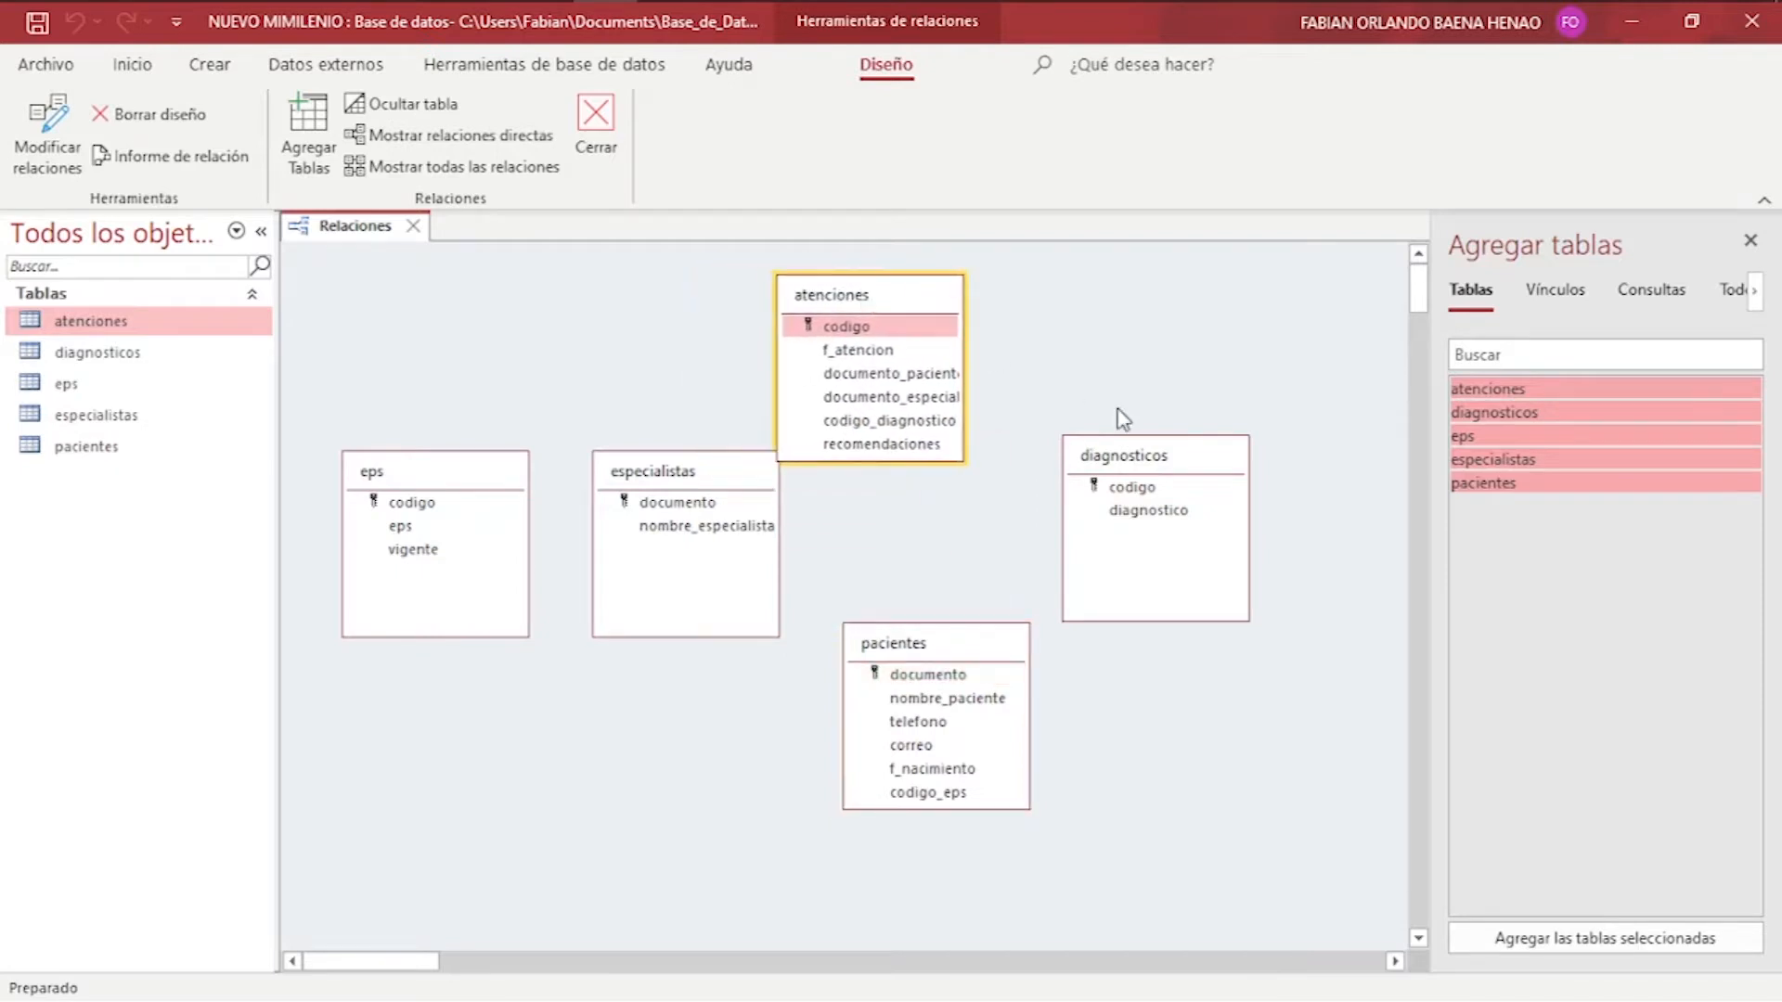
Spread the diagnosticos and especialistas tables to either side of atenciones, and enlarge atenciones and especialistas to fit their field names.
drag(1214, 467, 1318, 435)
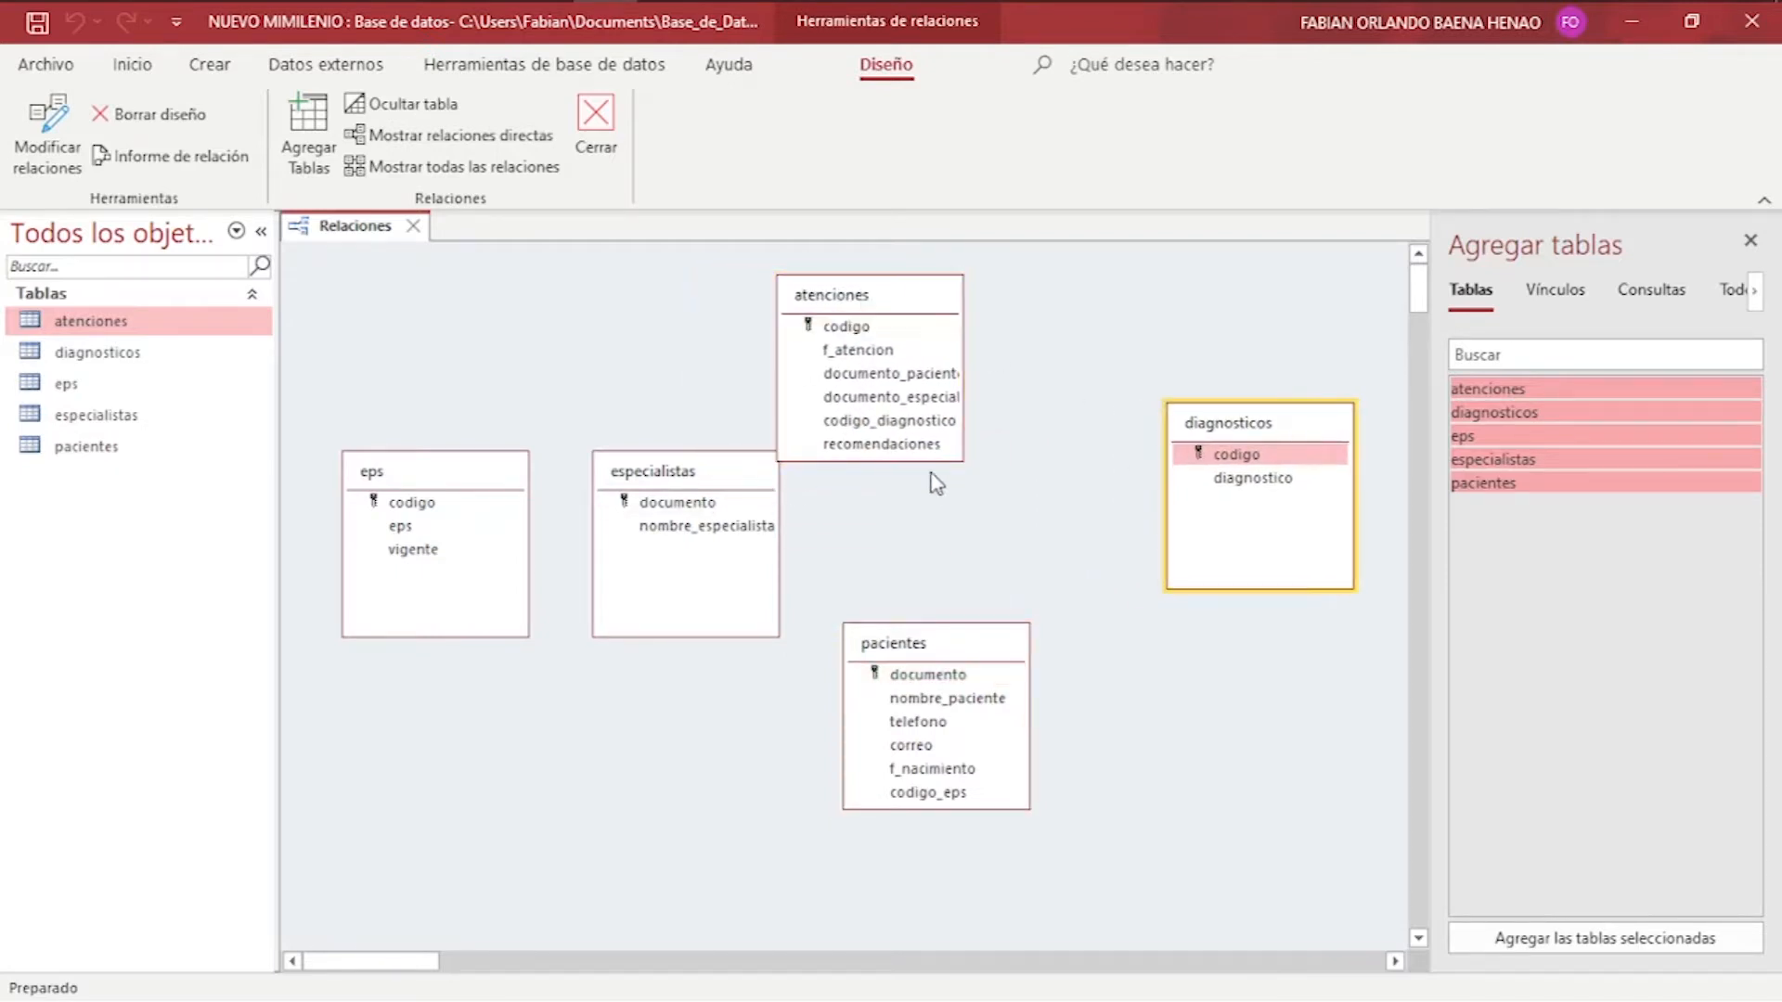
drag(960, 458, 1086, 509)
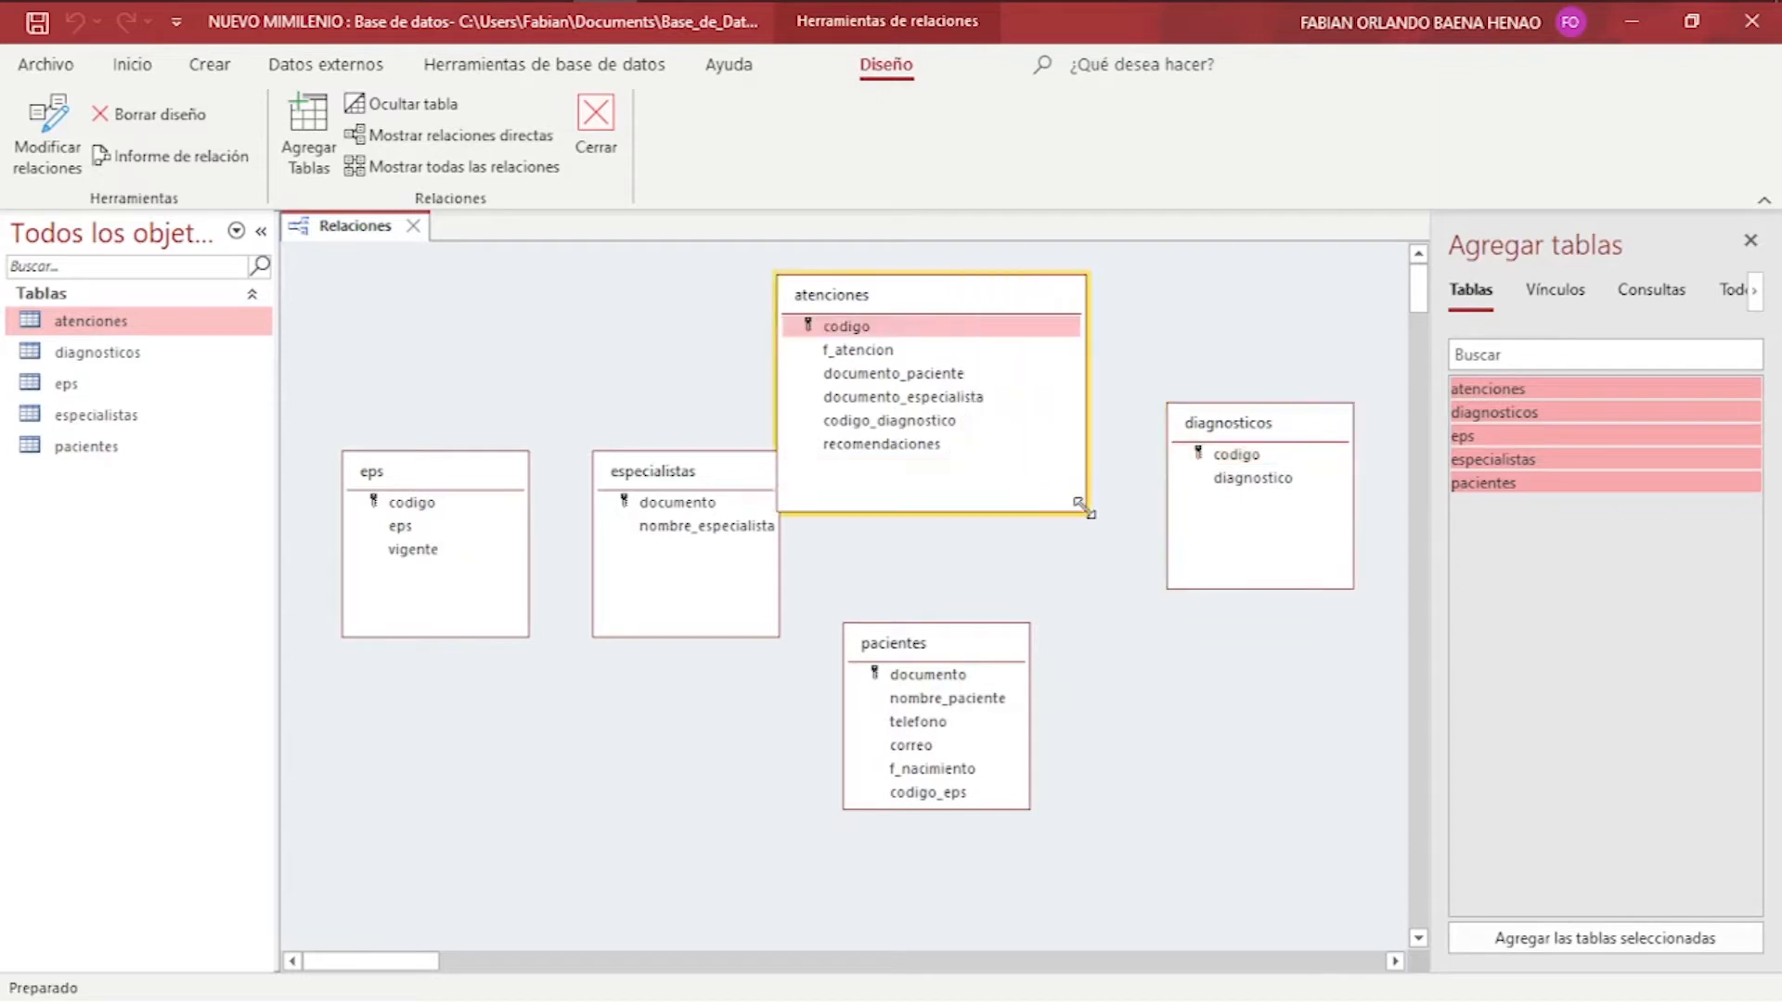
click(631, 473)
drag(631, 475, 563, 310)
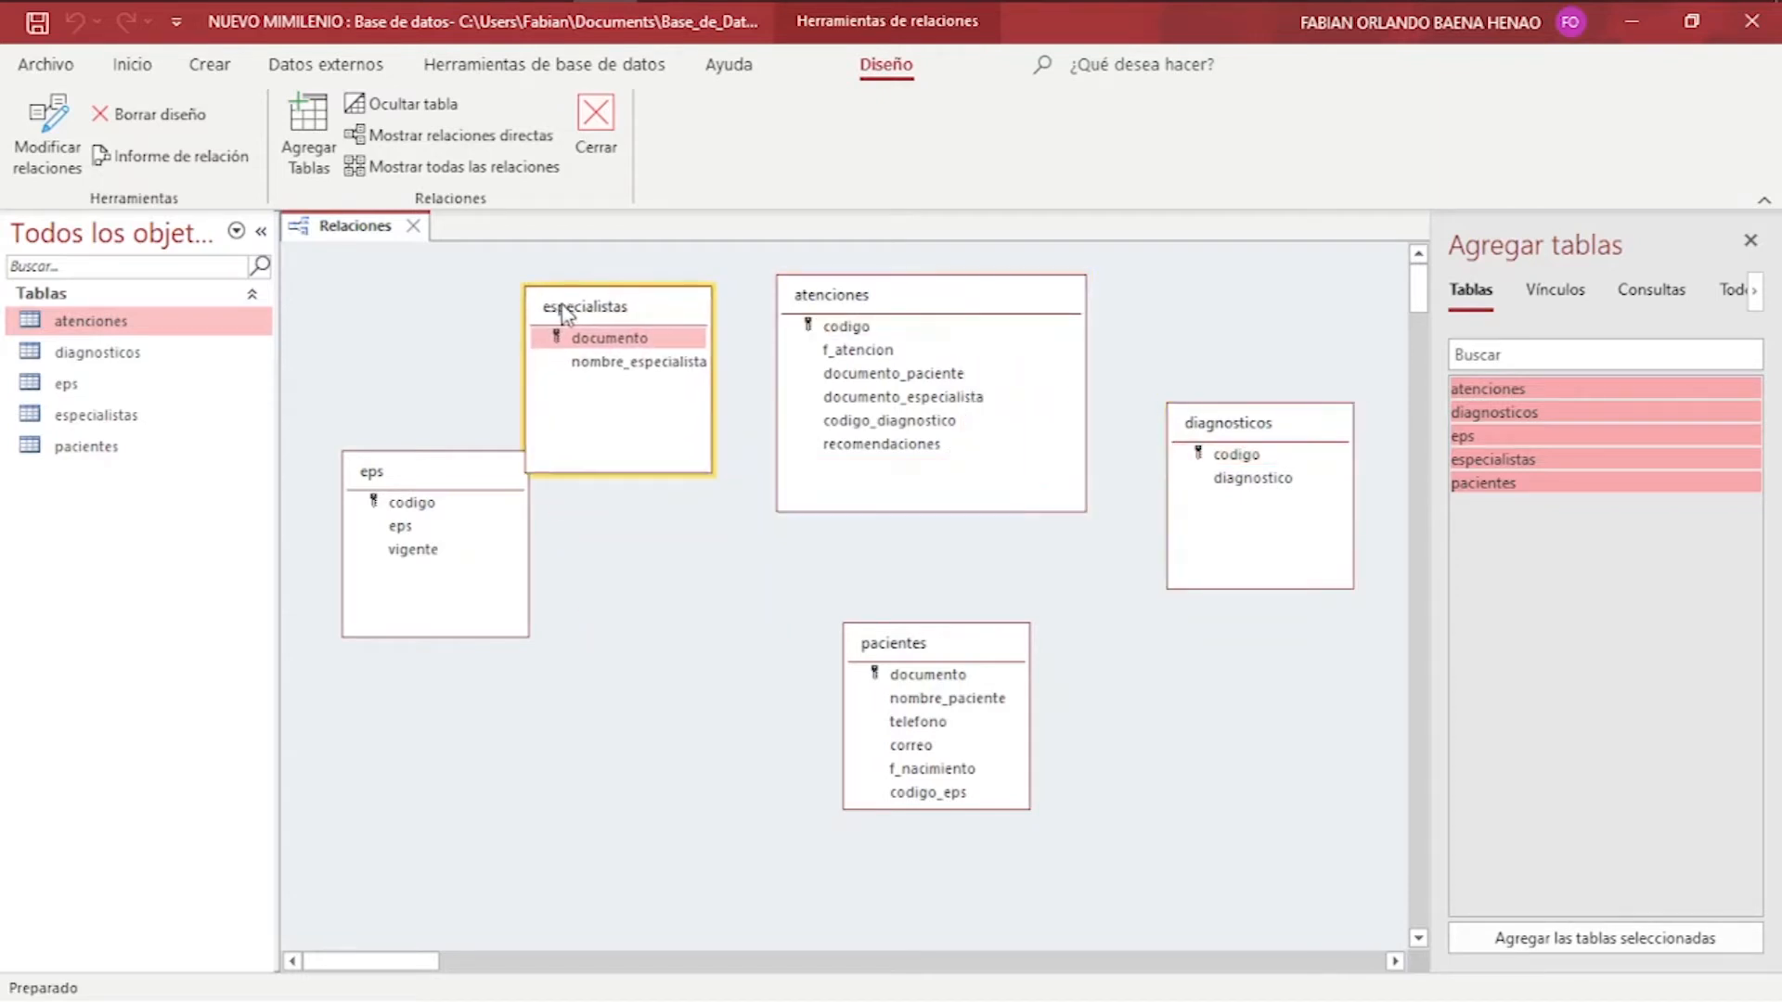
drag(713, 409, 742, 410)
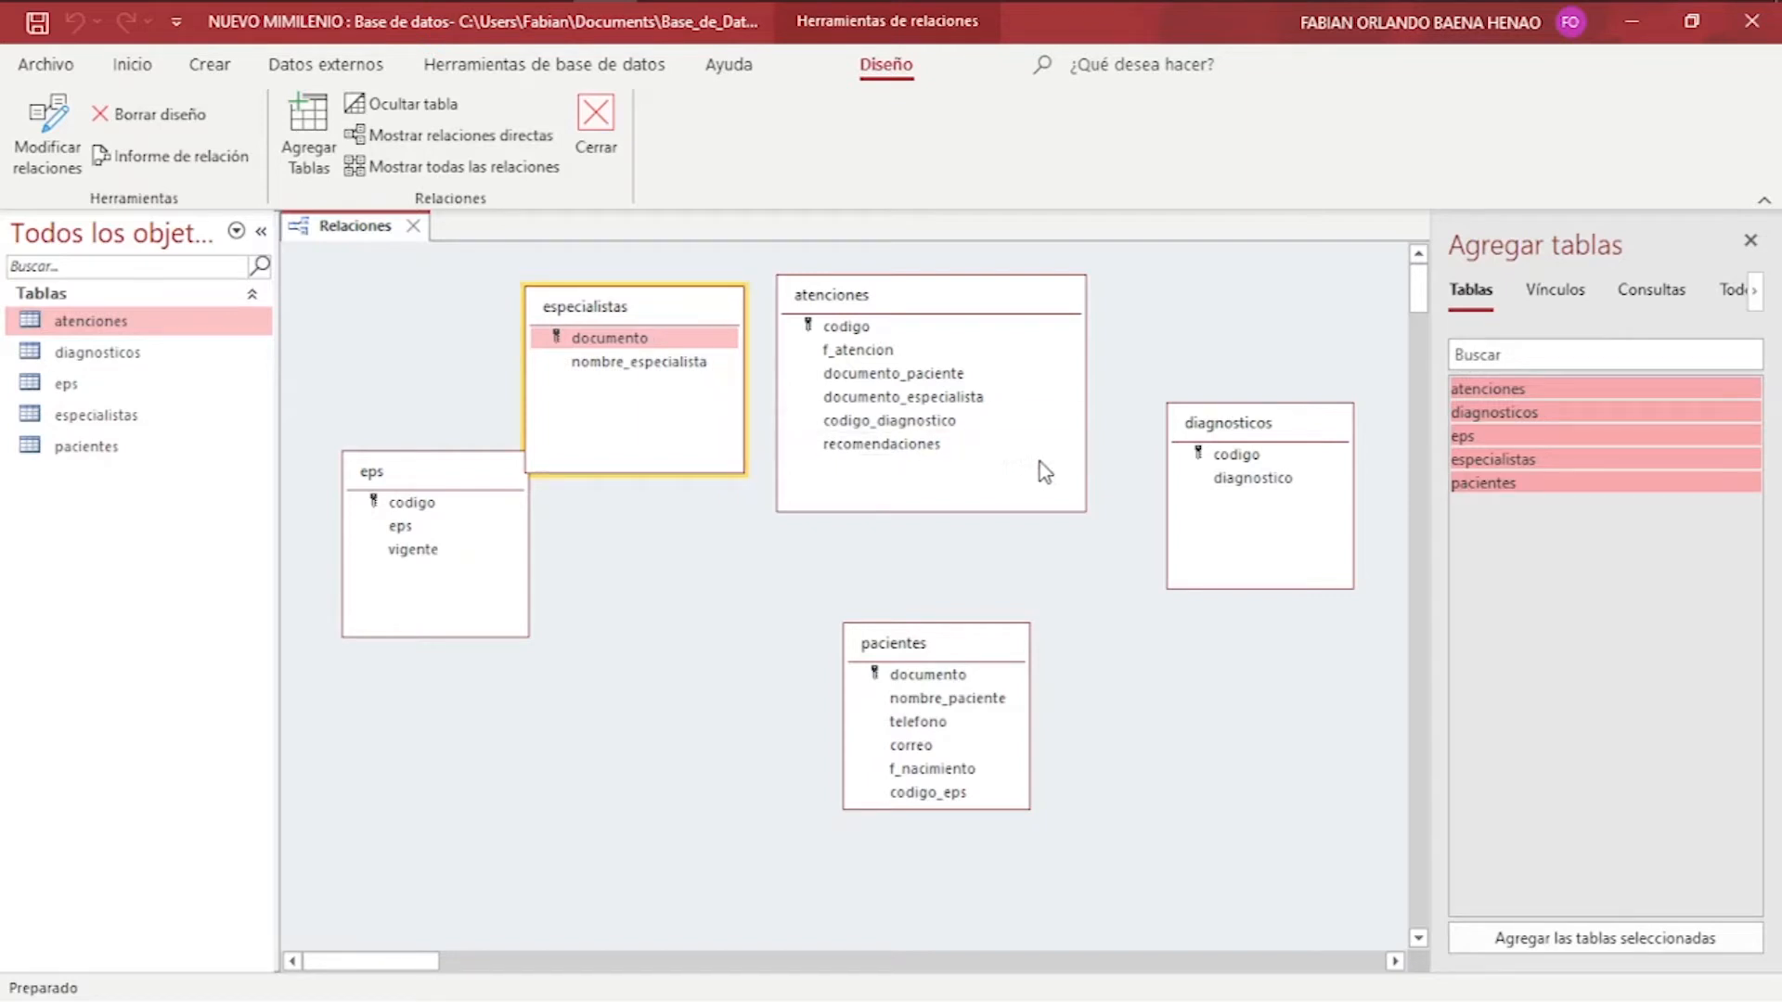
Shrink the atenciones table box to fit its fields and place it between especialistas and diagnosticos.
click(1072, 448)
drag(1072, 448, 1017, 445)
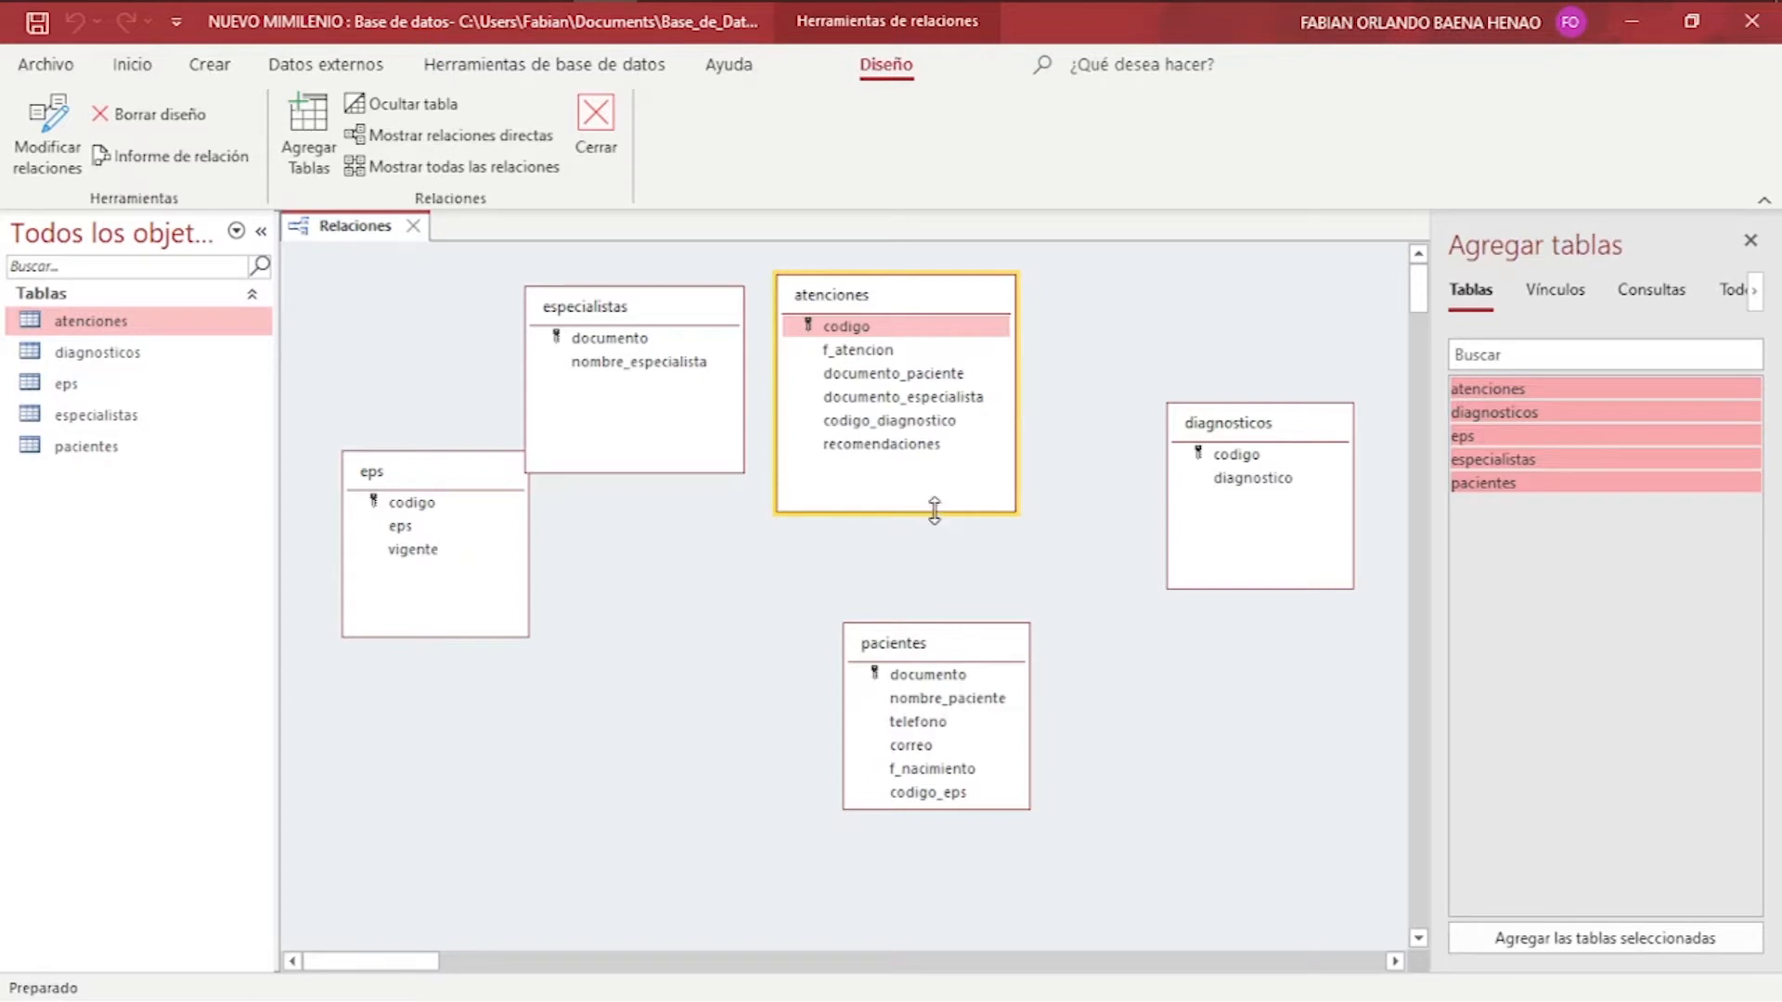
drag(935, 510, 938, 471)
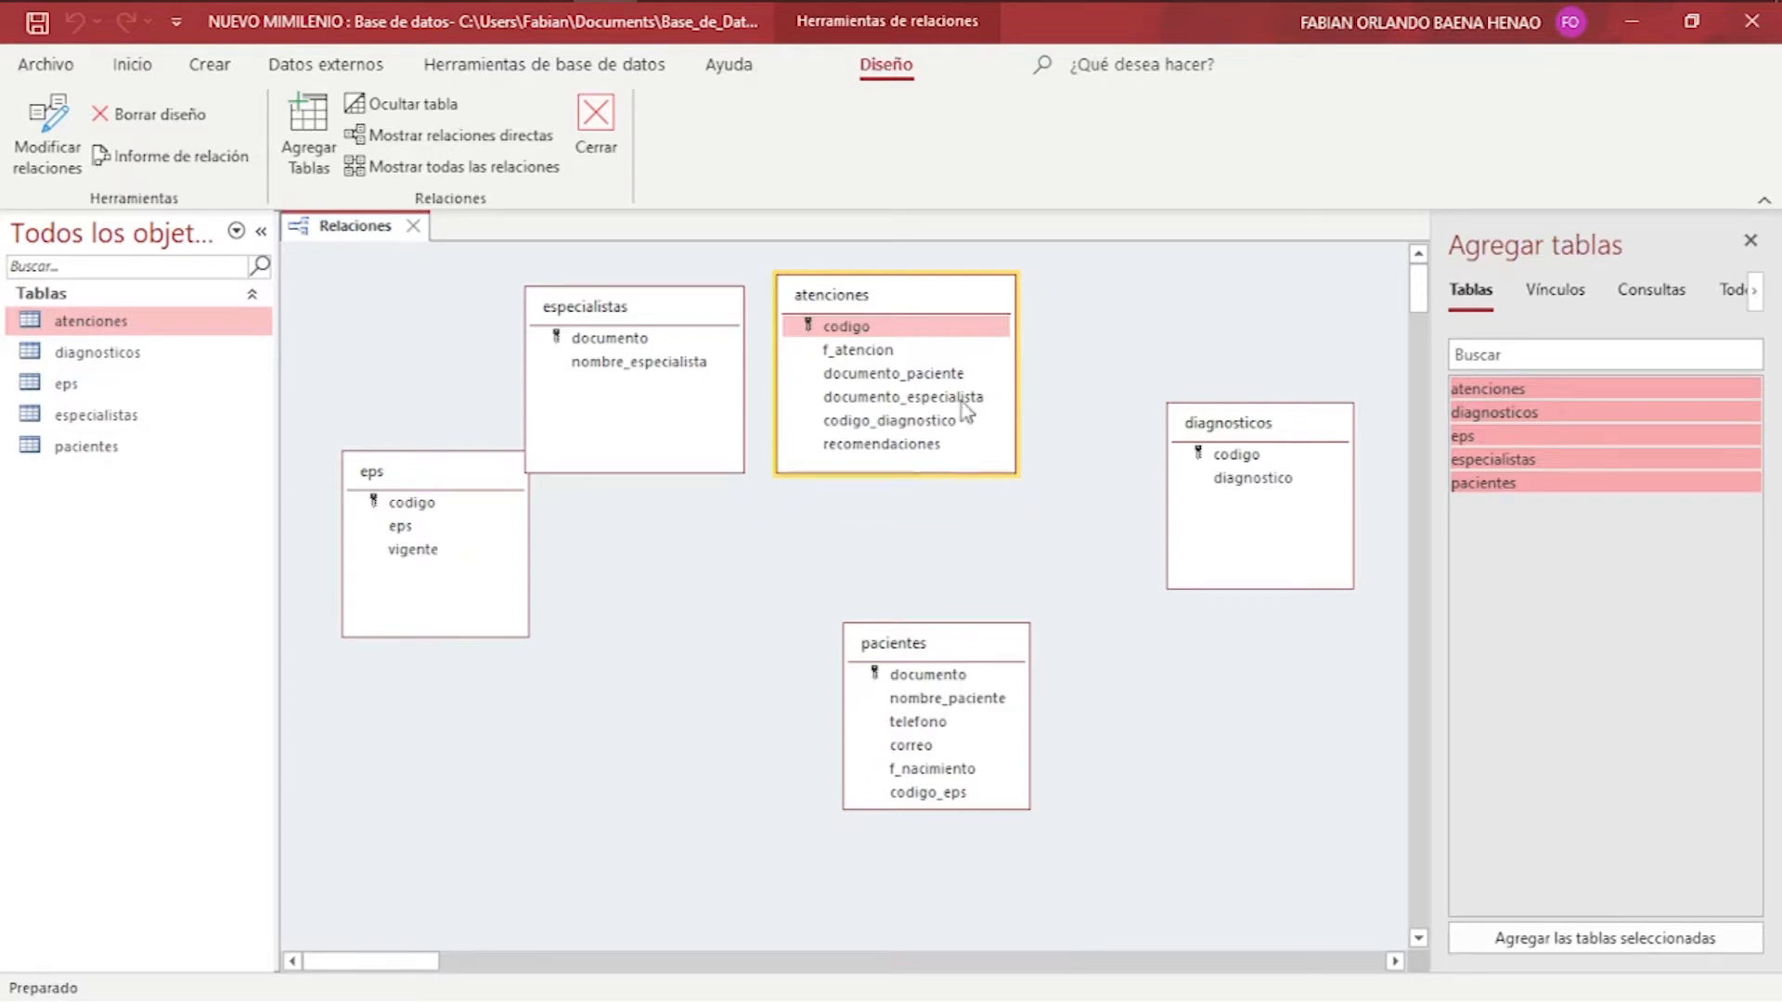
drag(938, 297, 1094, 294)
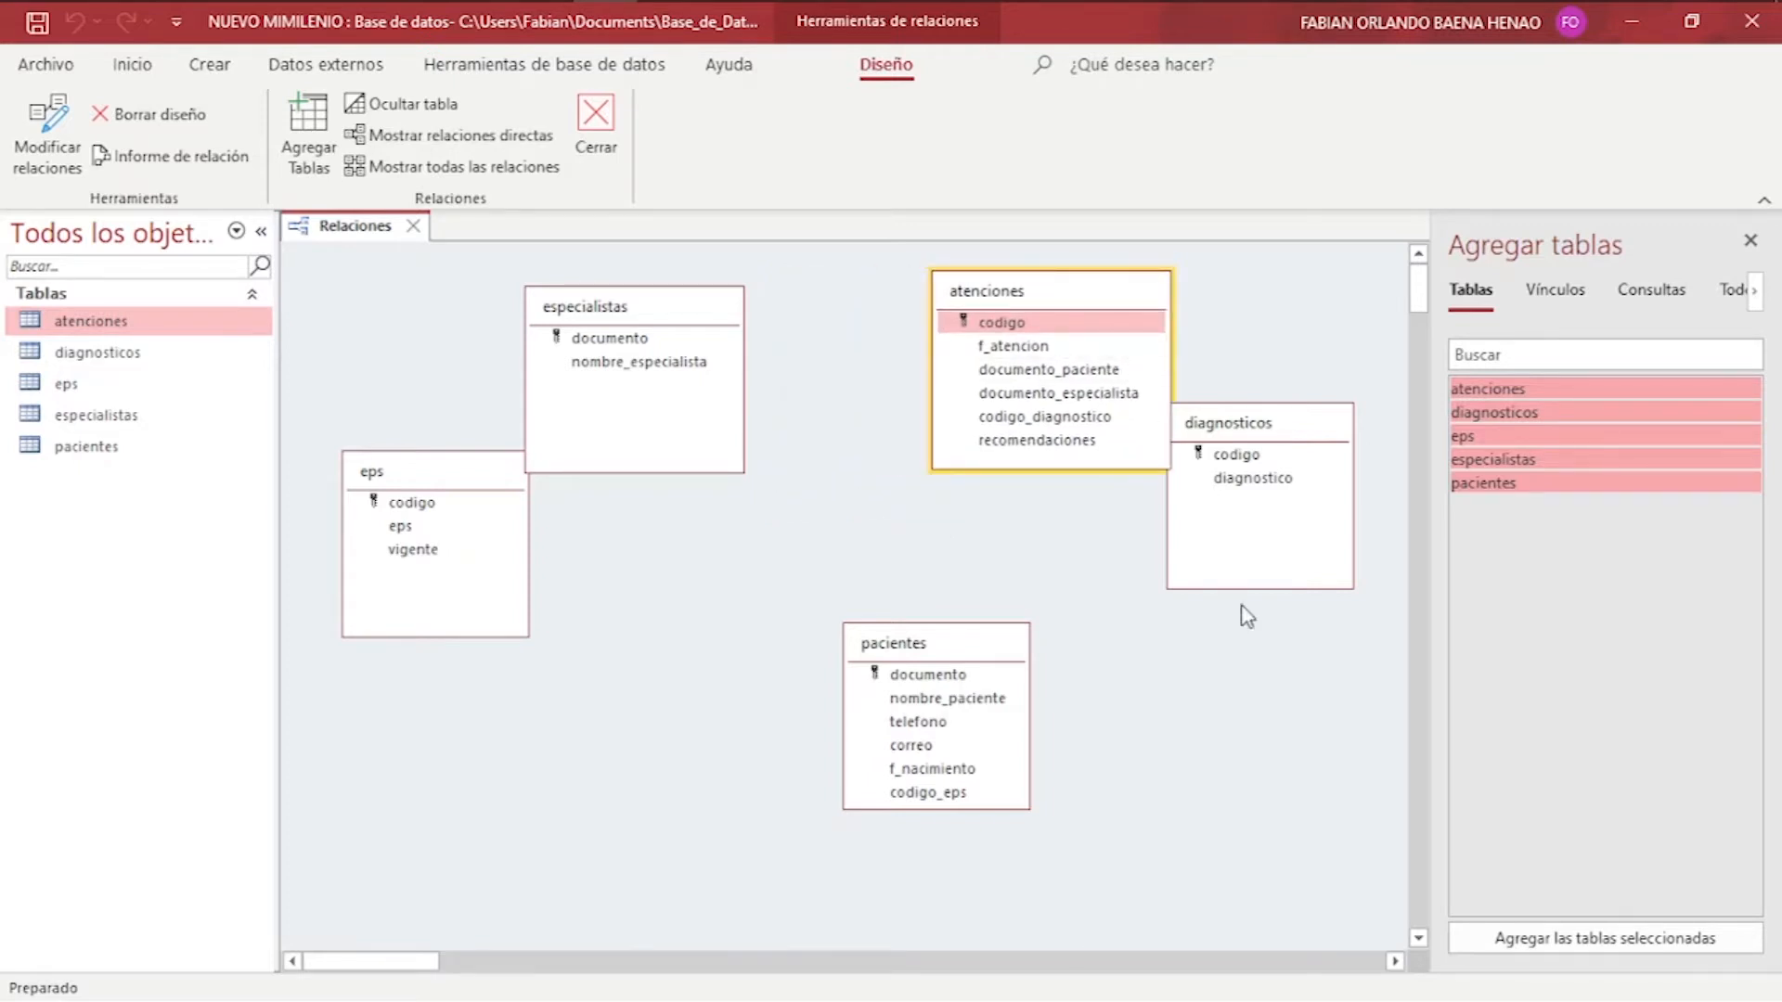
drag(1029, 303, 958, 295)
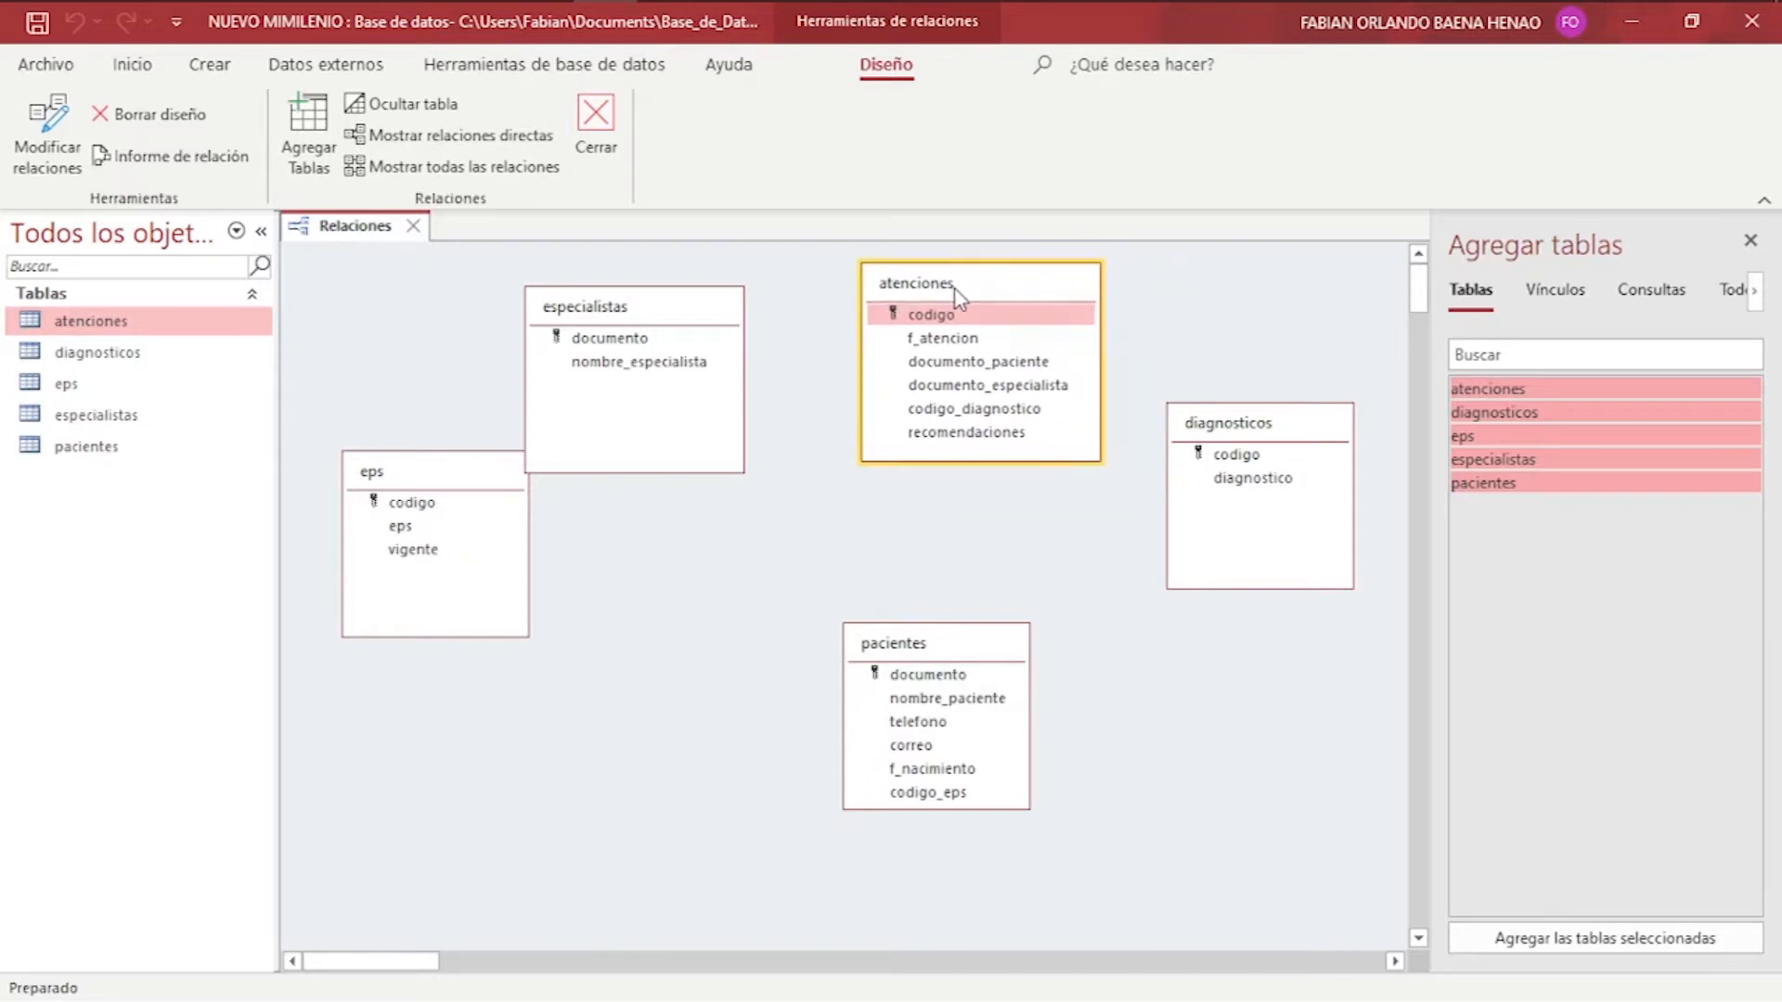
Shorten the diagnosticos, eps and especialistas boxes, place eps below especialistas in the diagram, and widen pacientes slightly.
drag(1300, 588, 1296, 509)
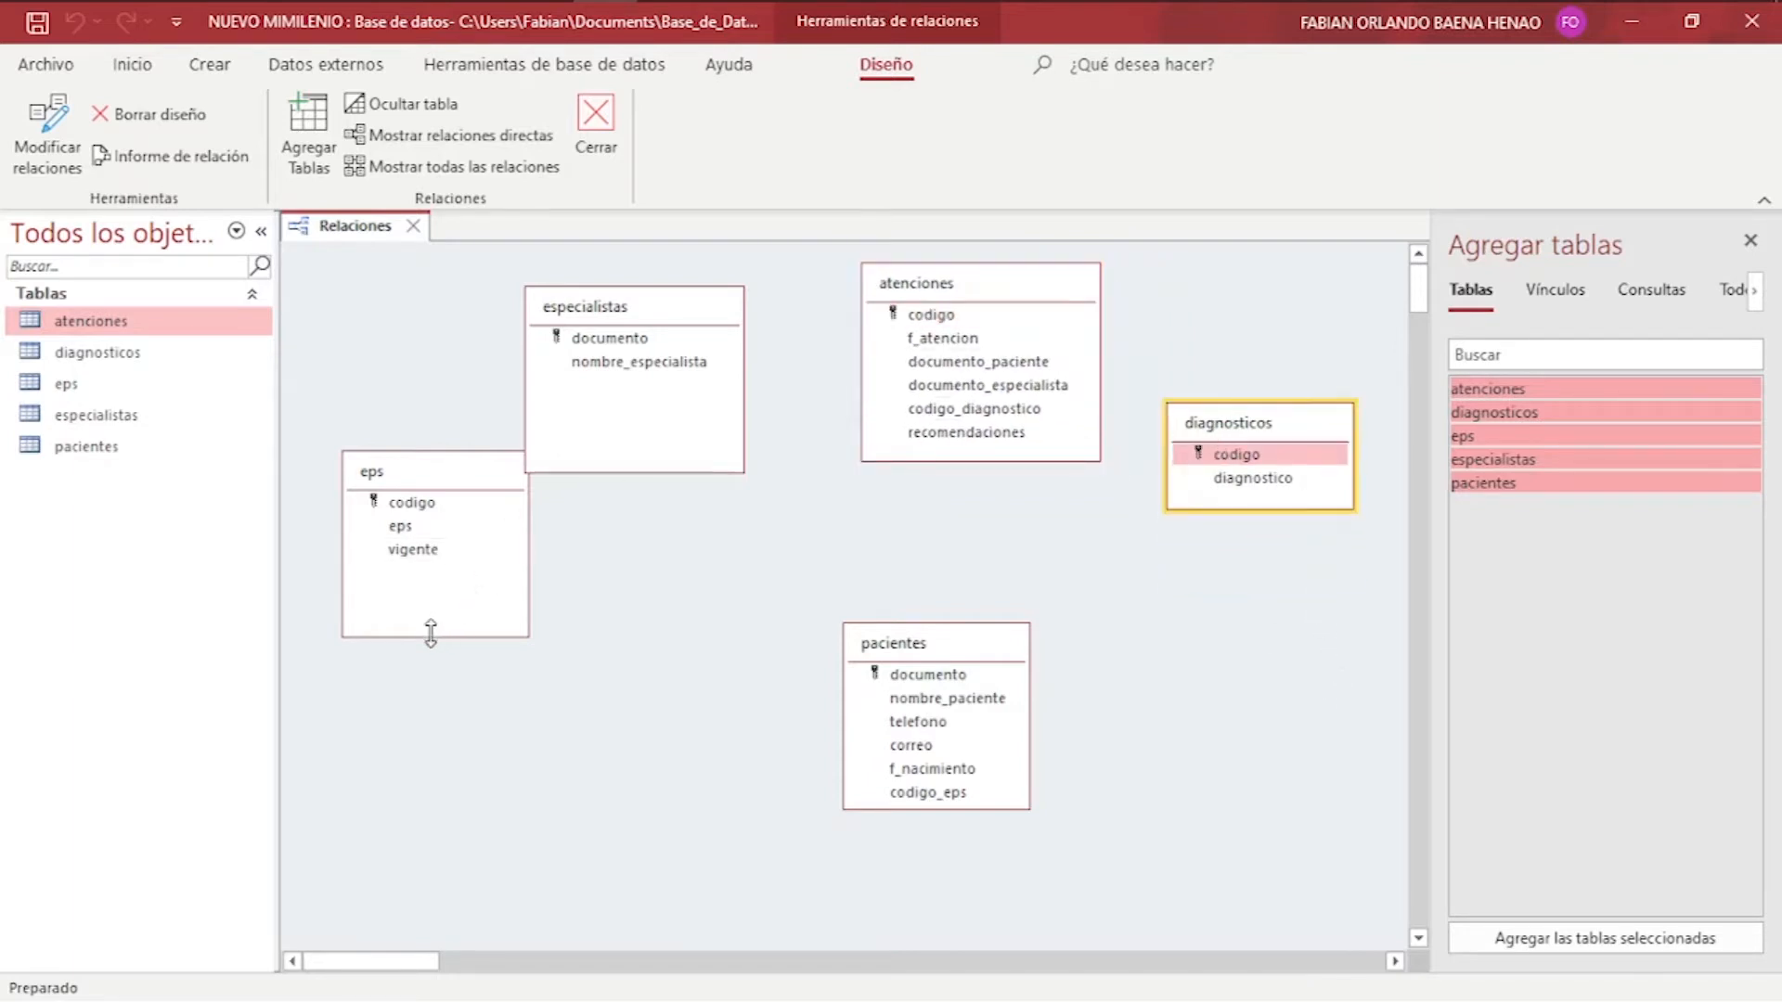
drag(425, 636, 425, 590)
drag(425, 475, 417, 663)
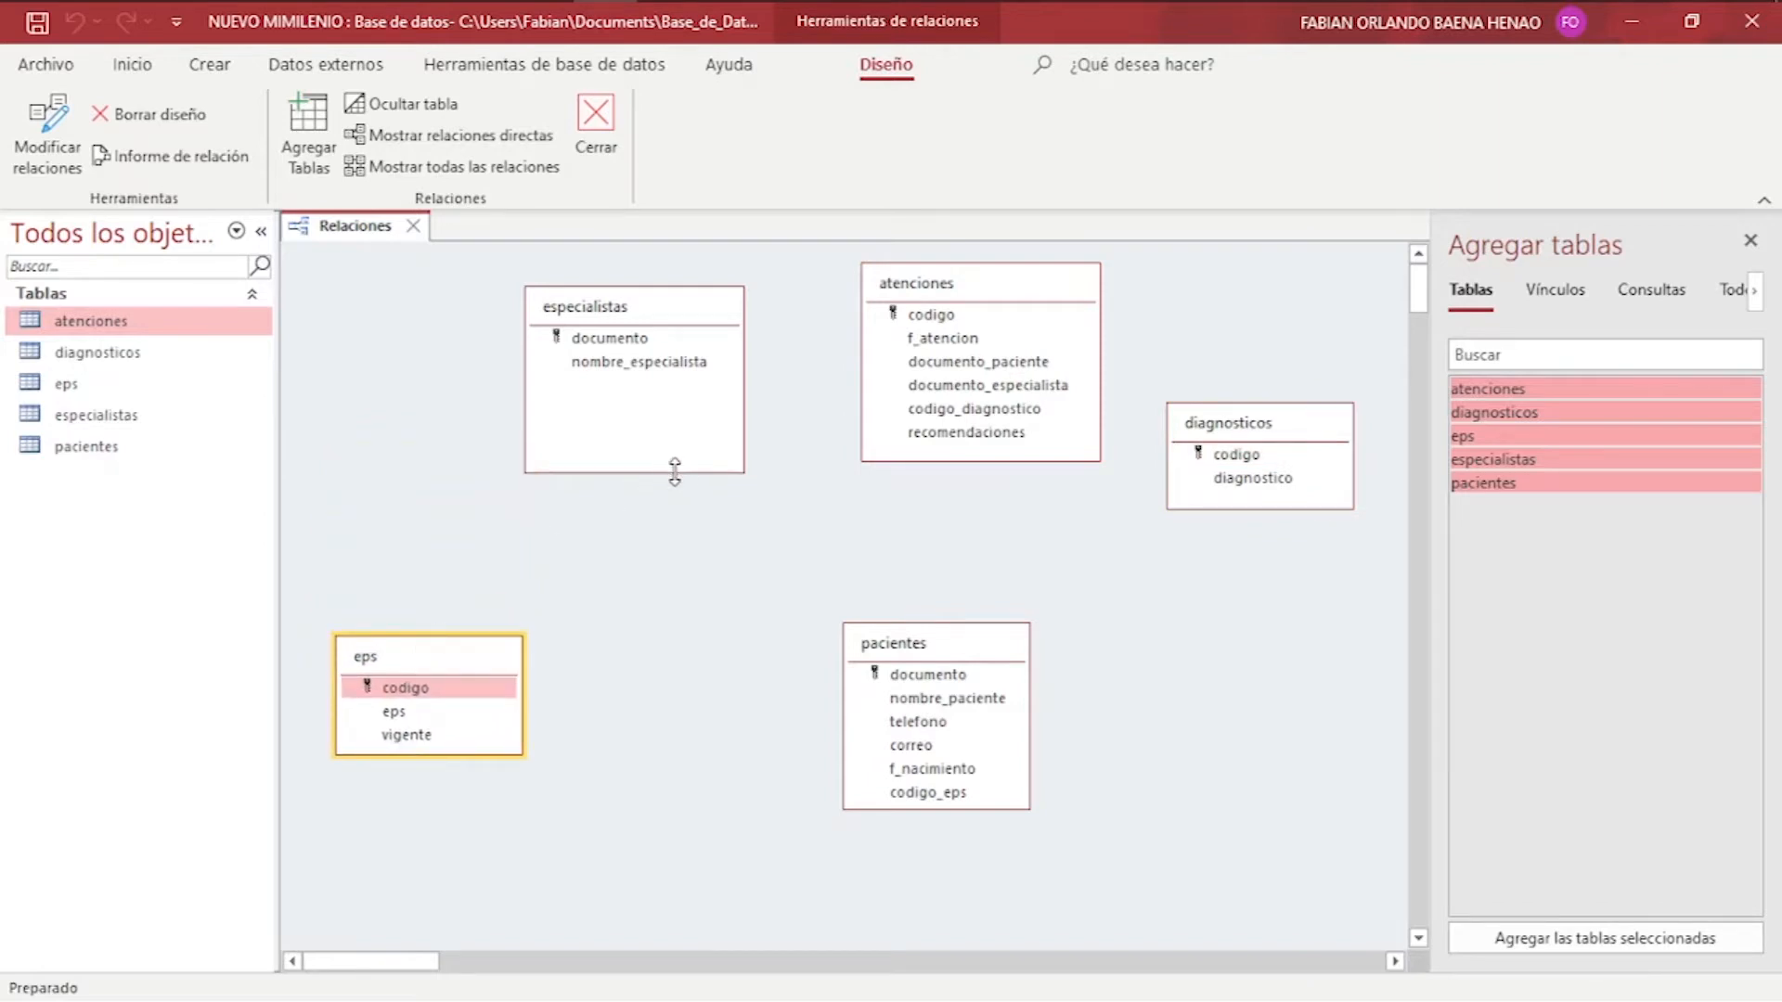
drag(674, 474, 676, 397)
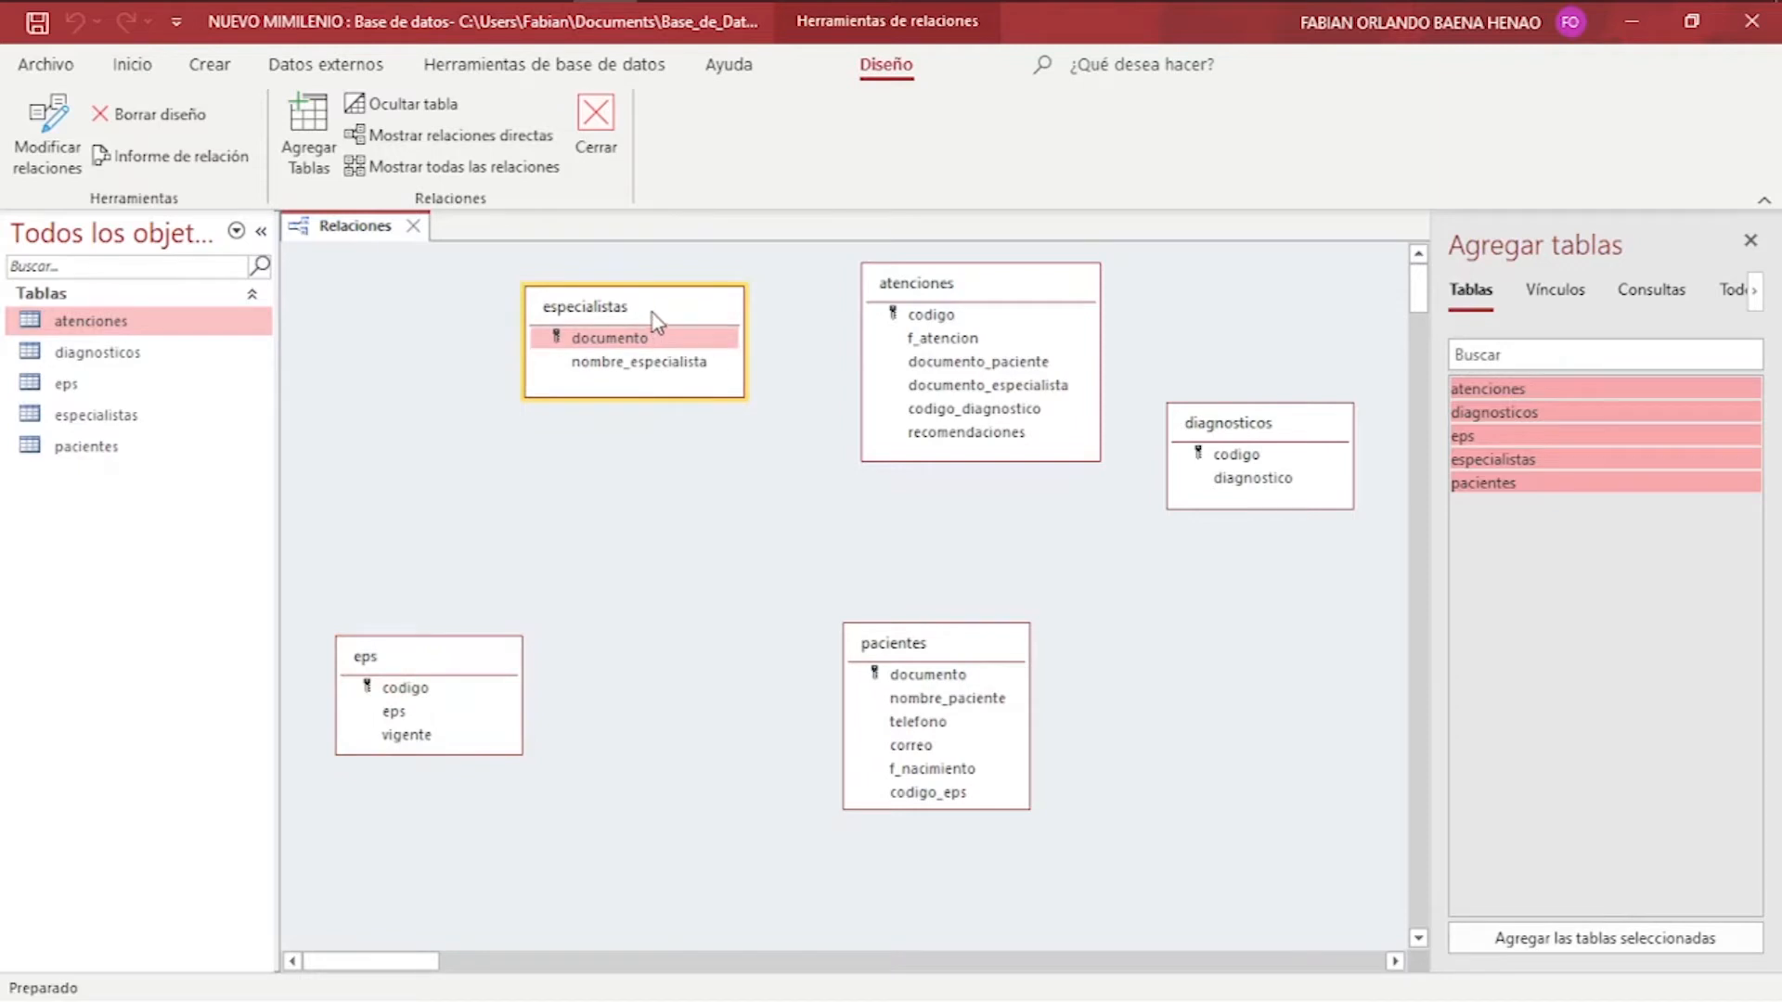
drag(652, 316, 539, 413)
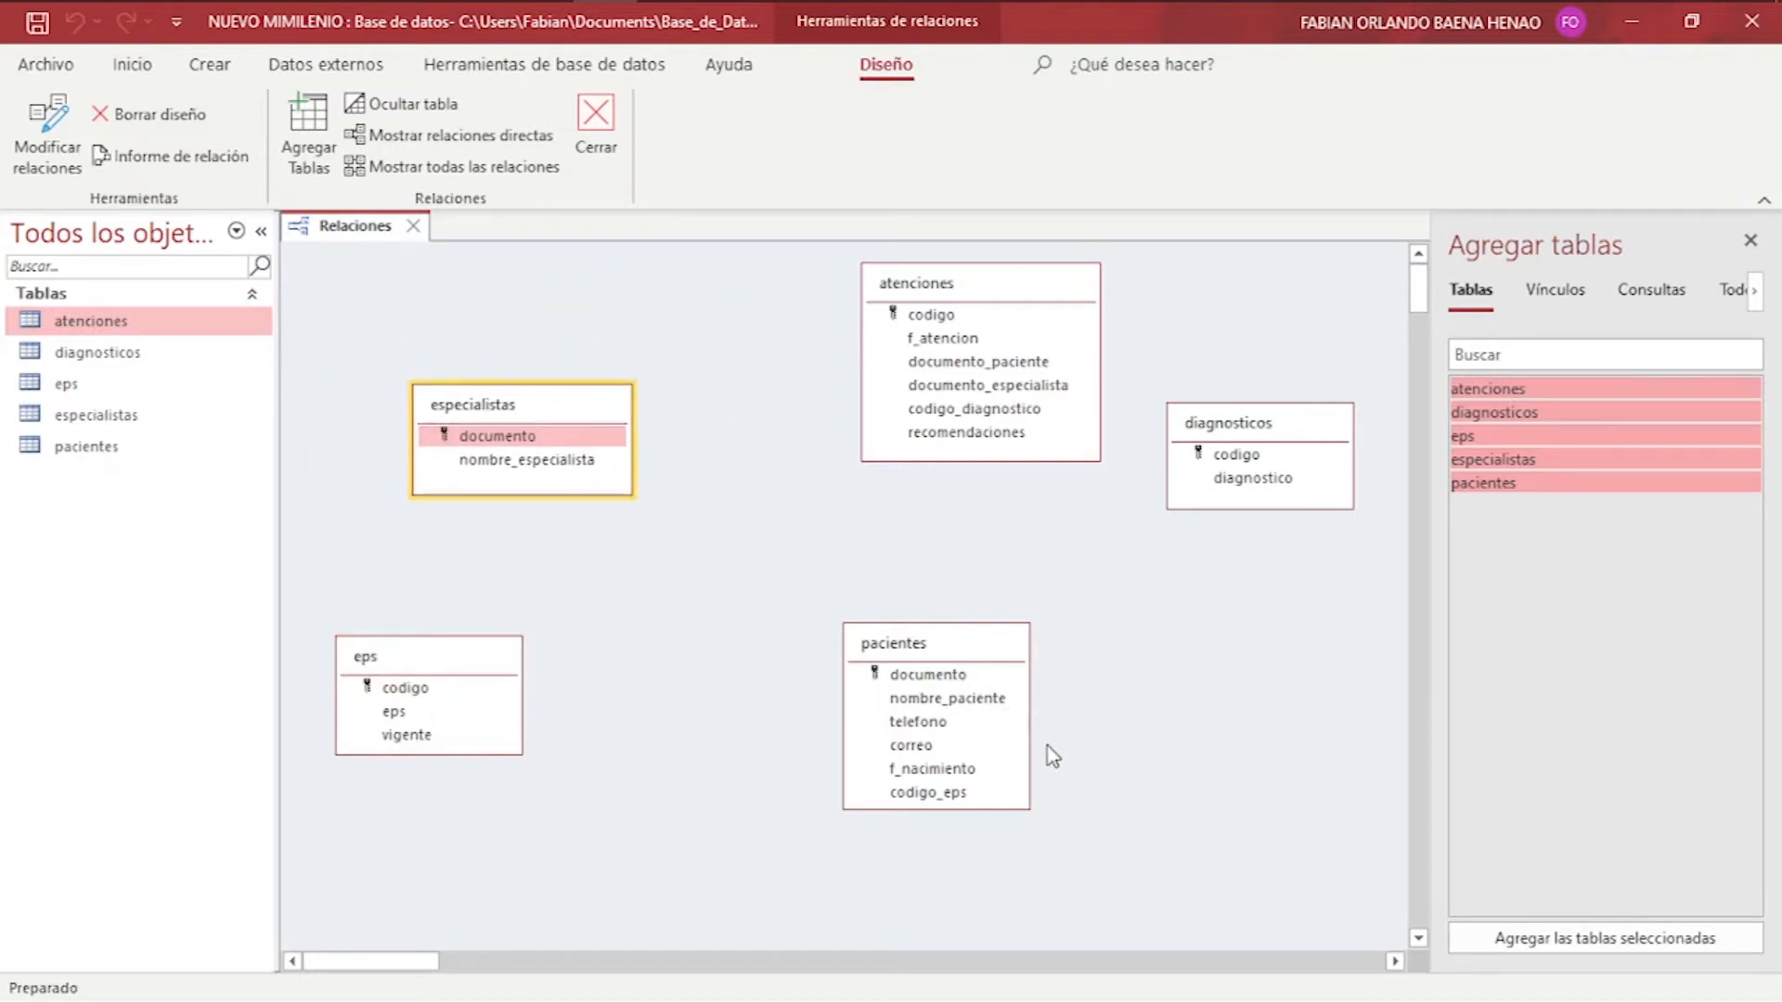
drag(1029, 739, 1065, 740)
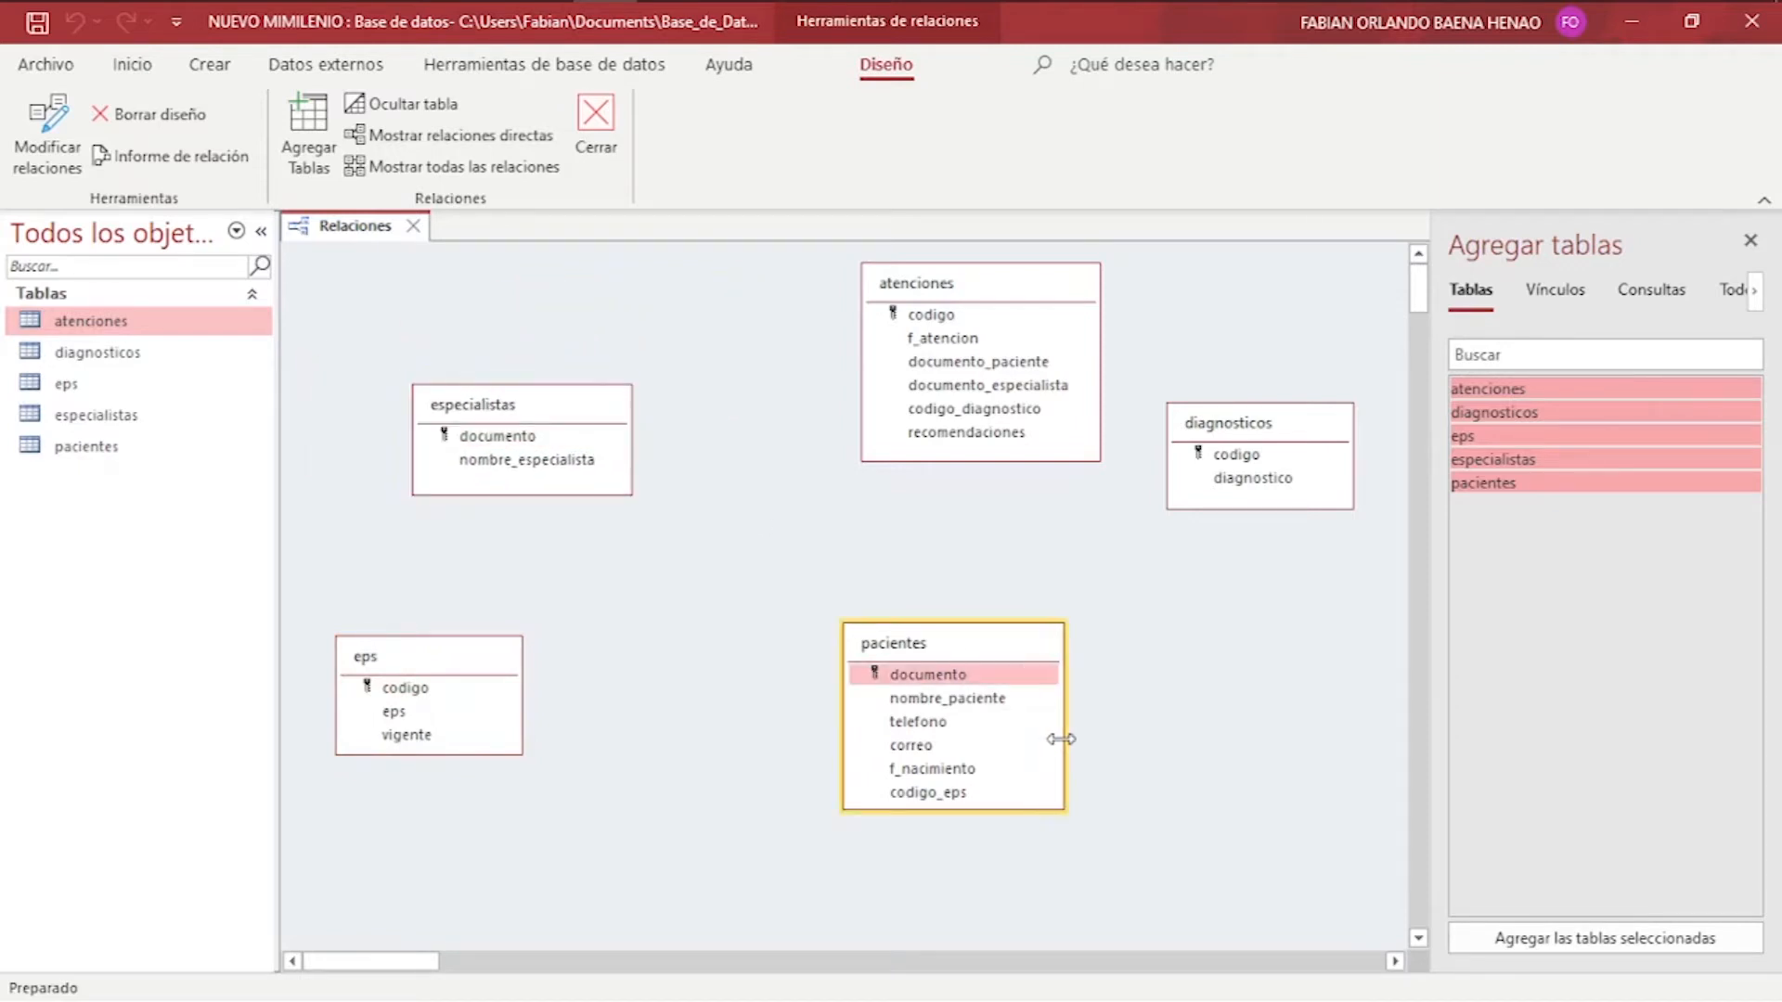
click(1184, 751)
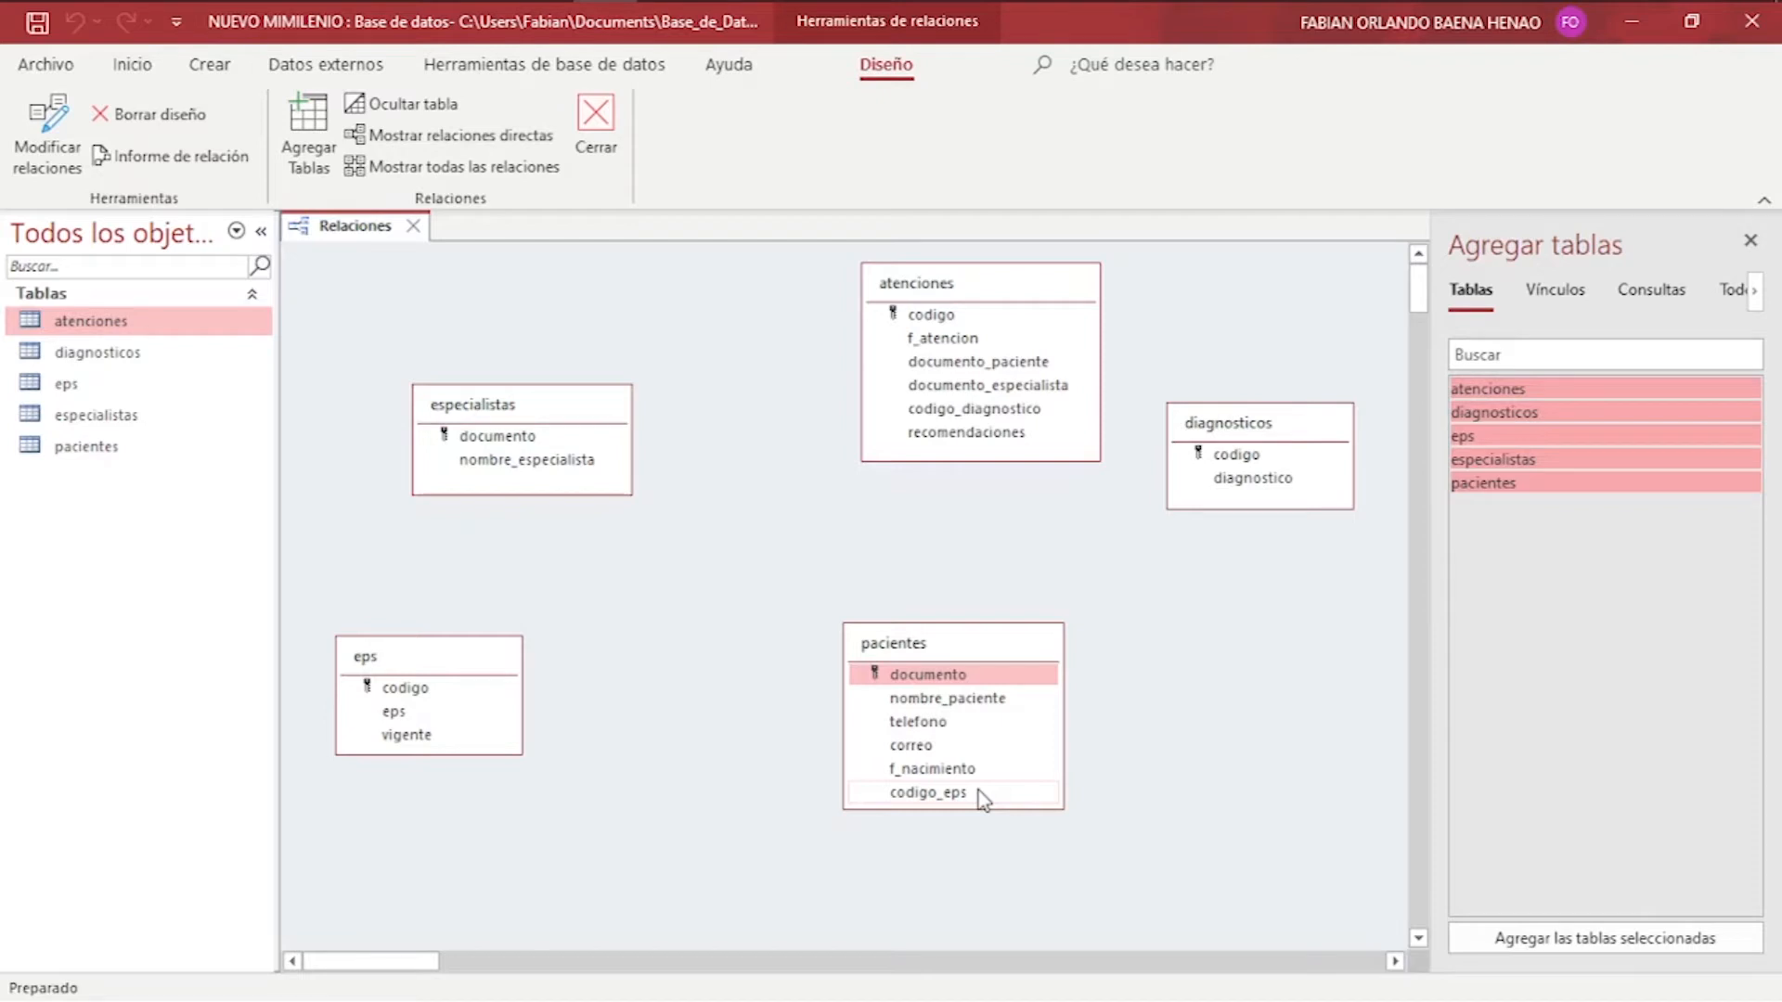
Move eps closer to pacientes and relate its codigo to codigo_eps, enforcing referential integrity with cascade update and delete.
drag(408, 669, 540, 747)
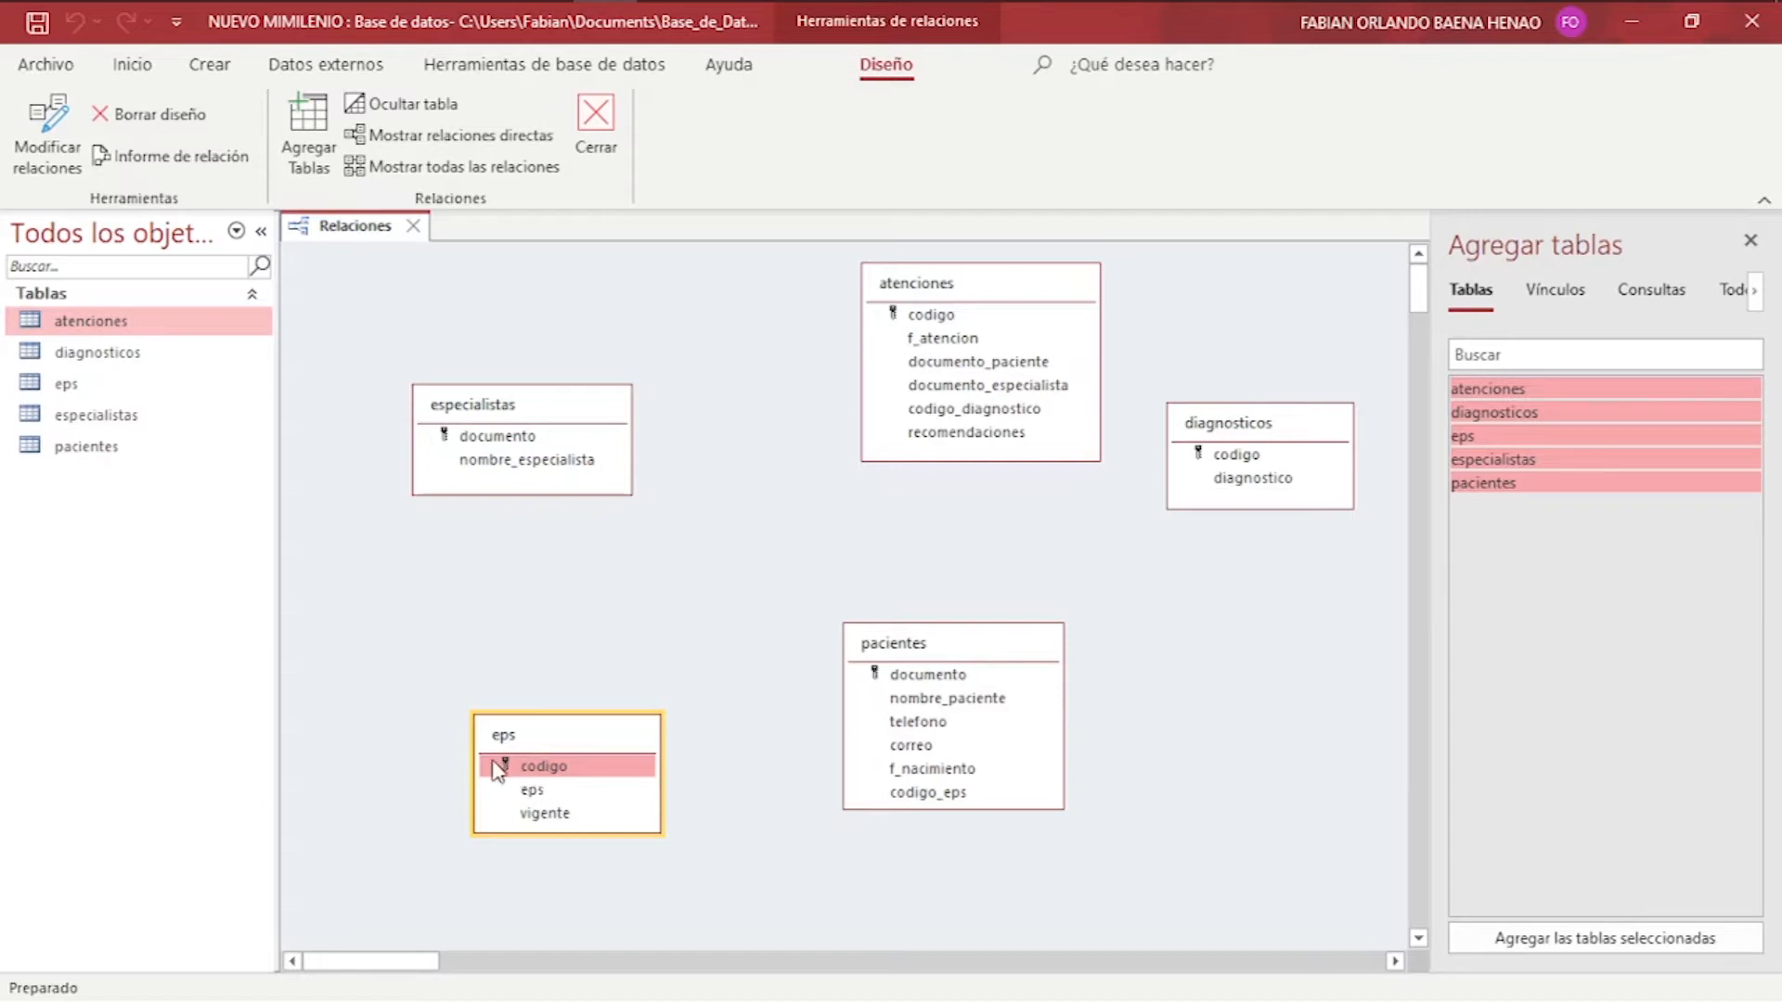
drag(531, 771, 940, 798)
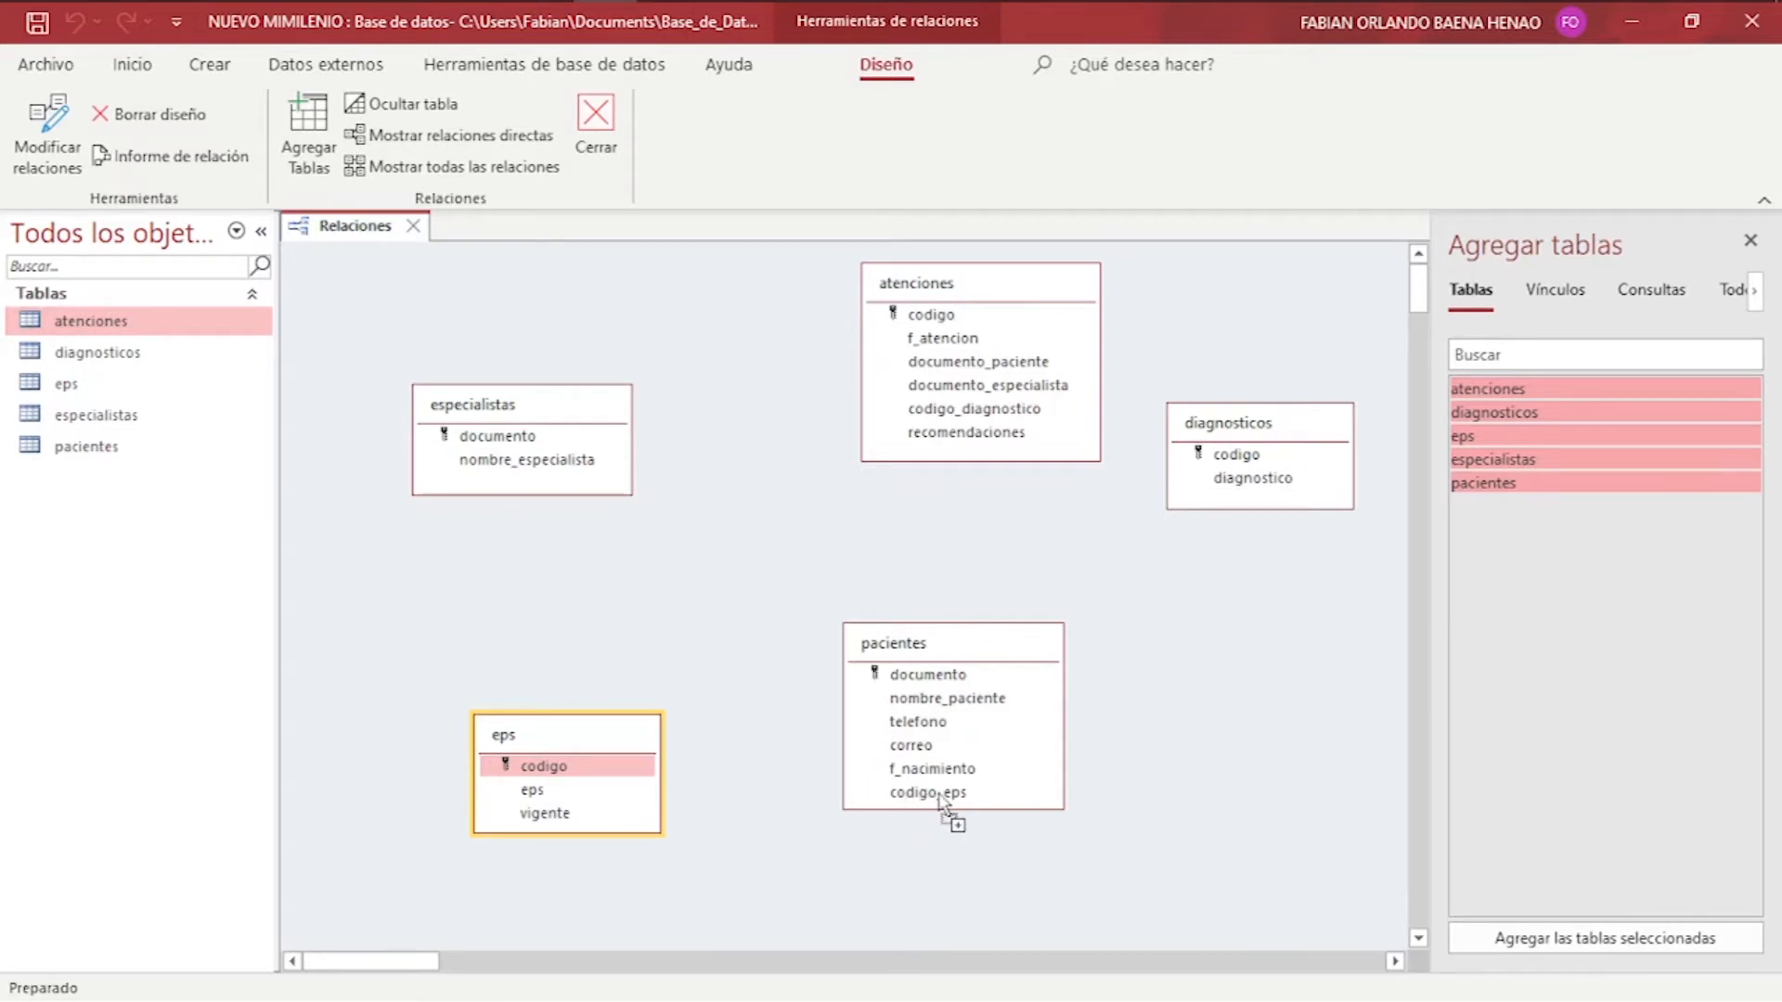
drag(943, 804, 943, 803)
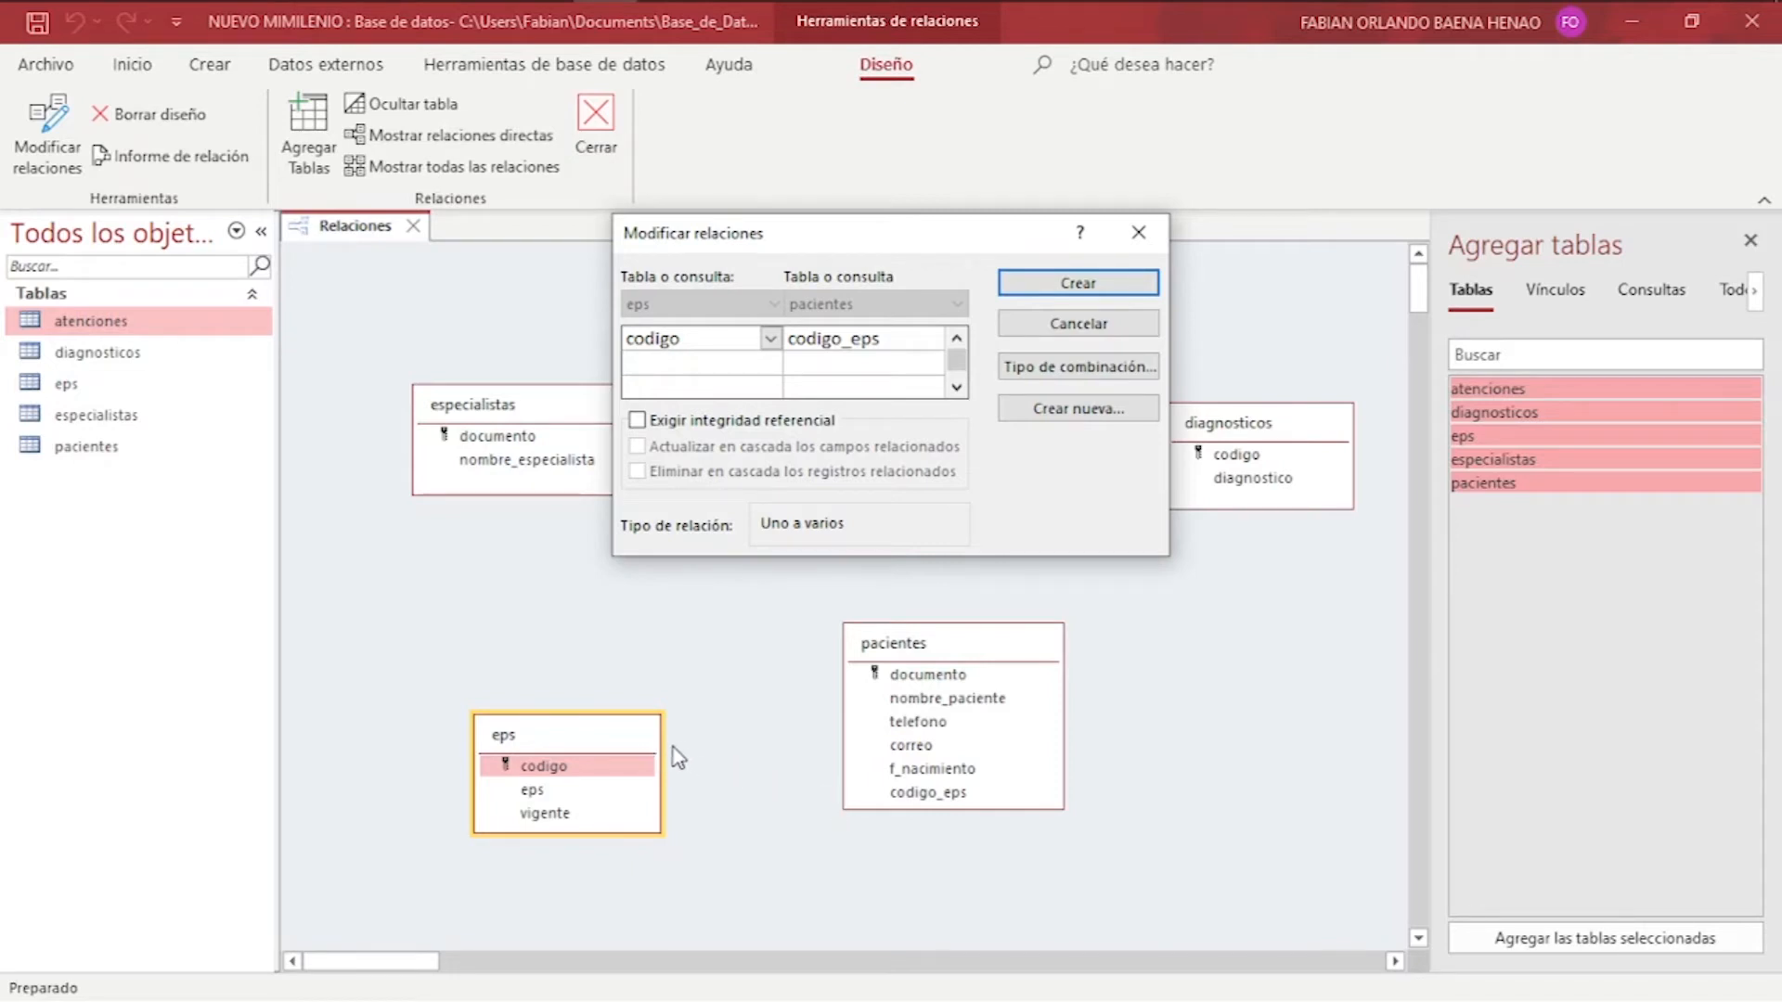
click(675, 423)
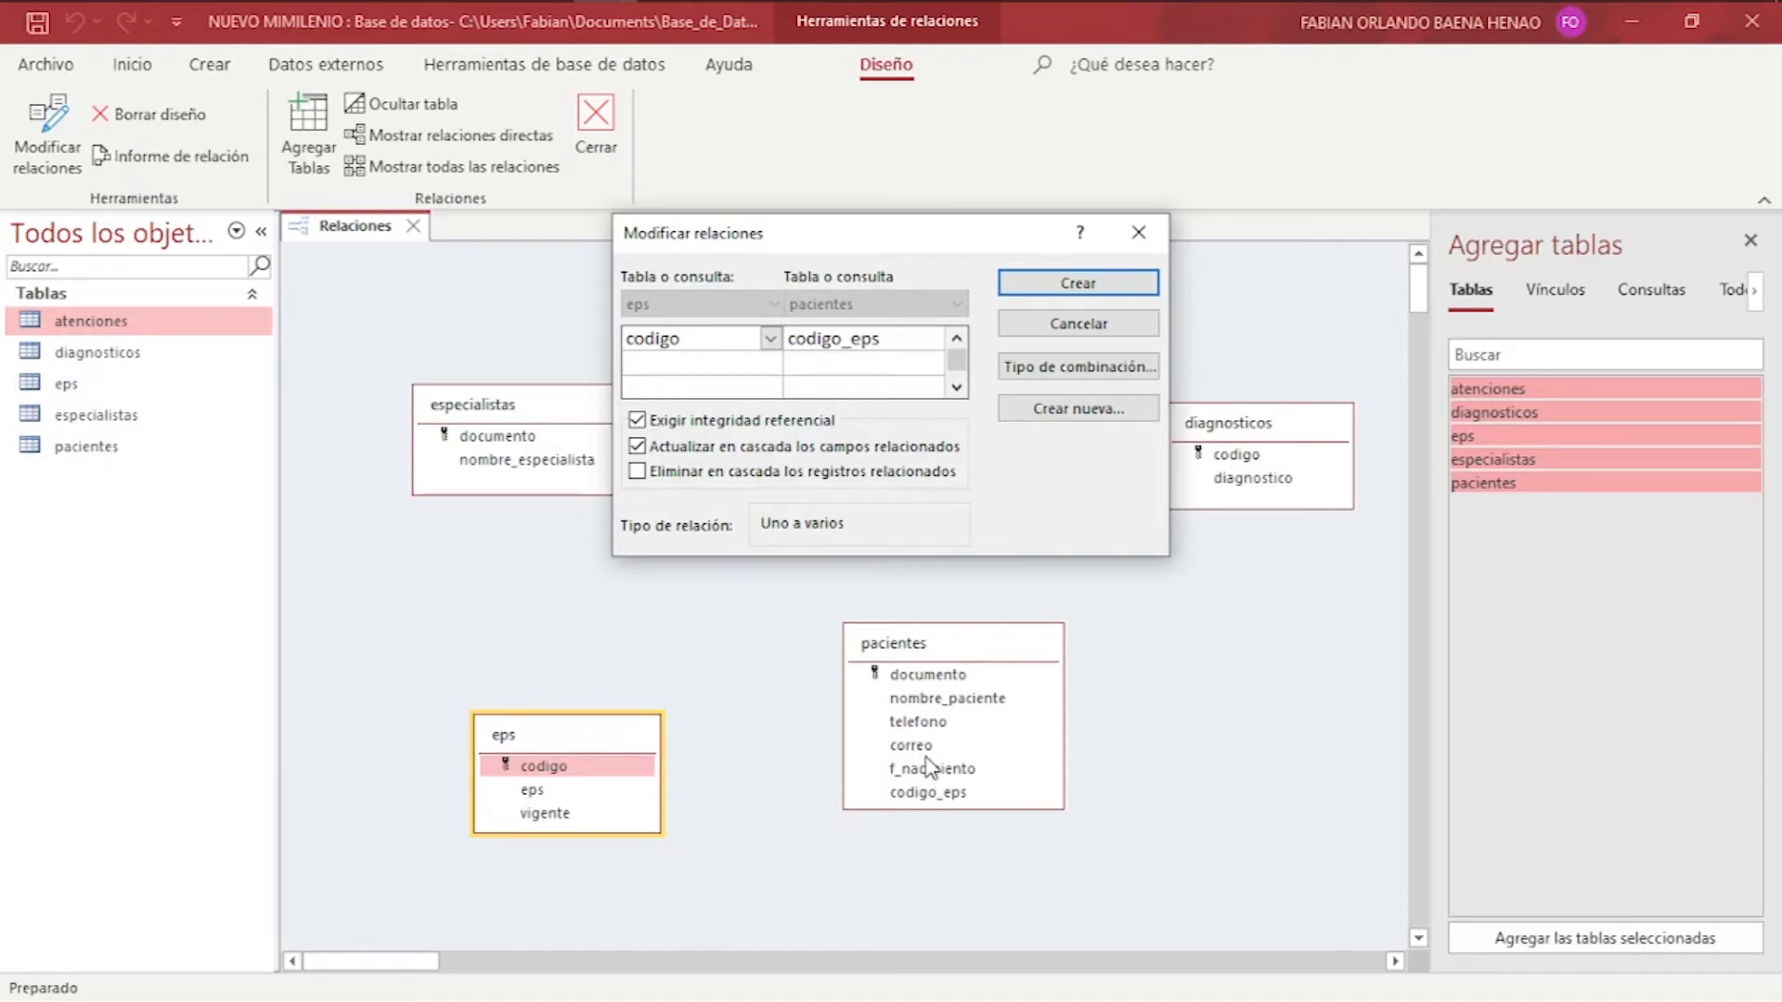
click(637, 472)
click(1081, 288)
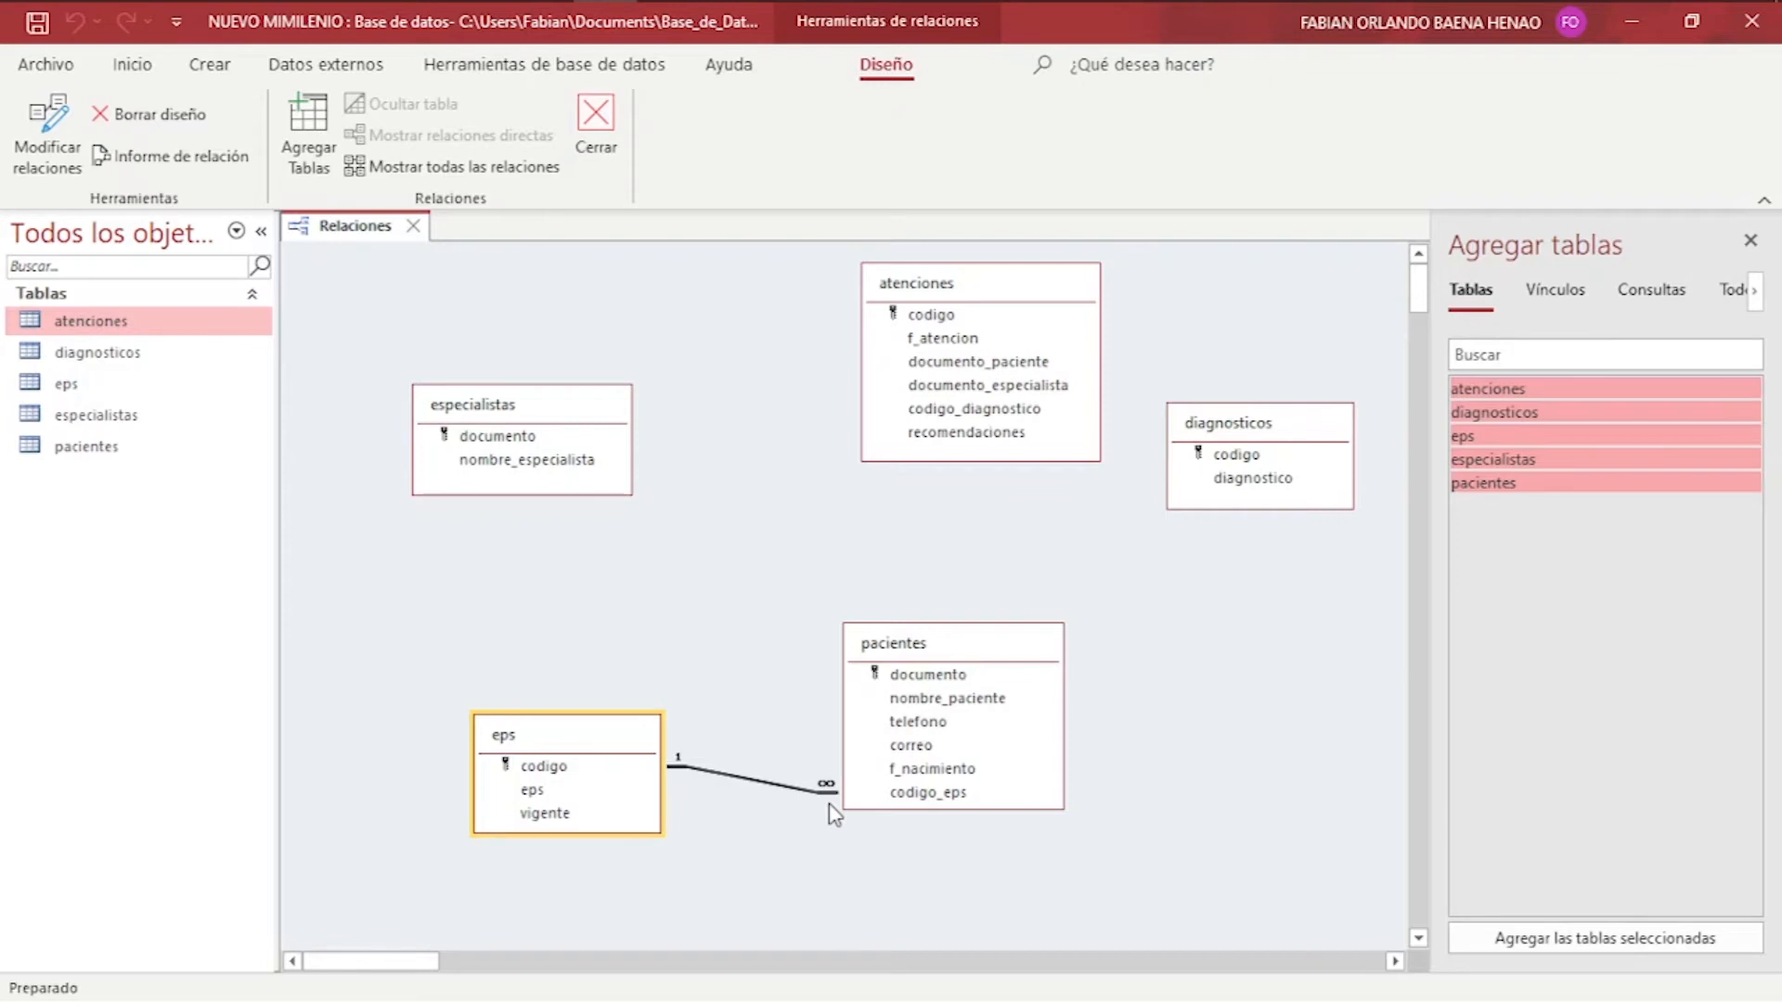
Reposition atenciones and relate its documento_paciente to documento in pacientes, enforcing referential integrity with cascade update.
drag(970, 295, 898, 328)
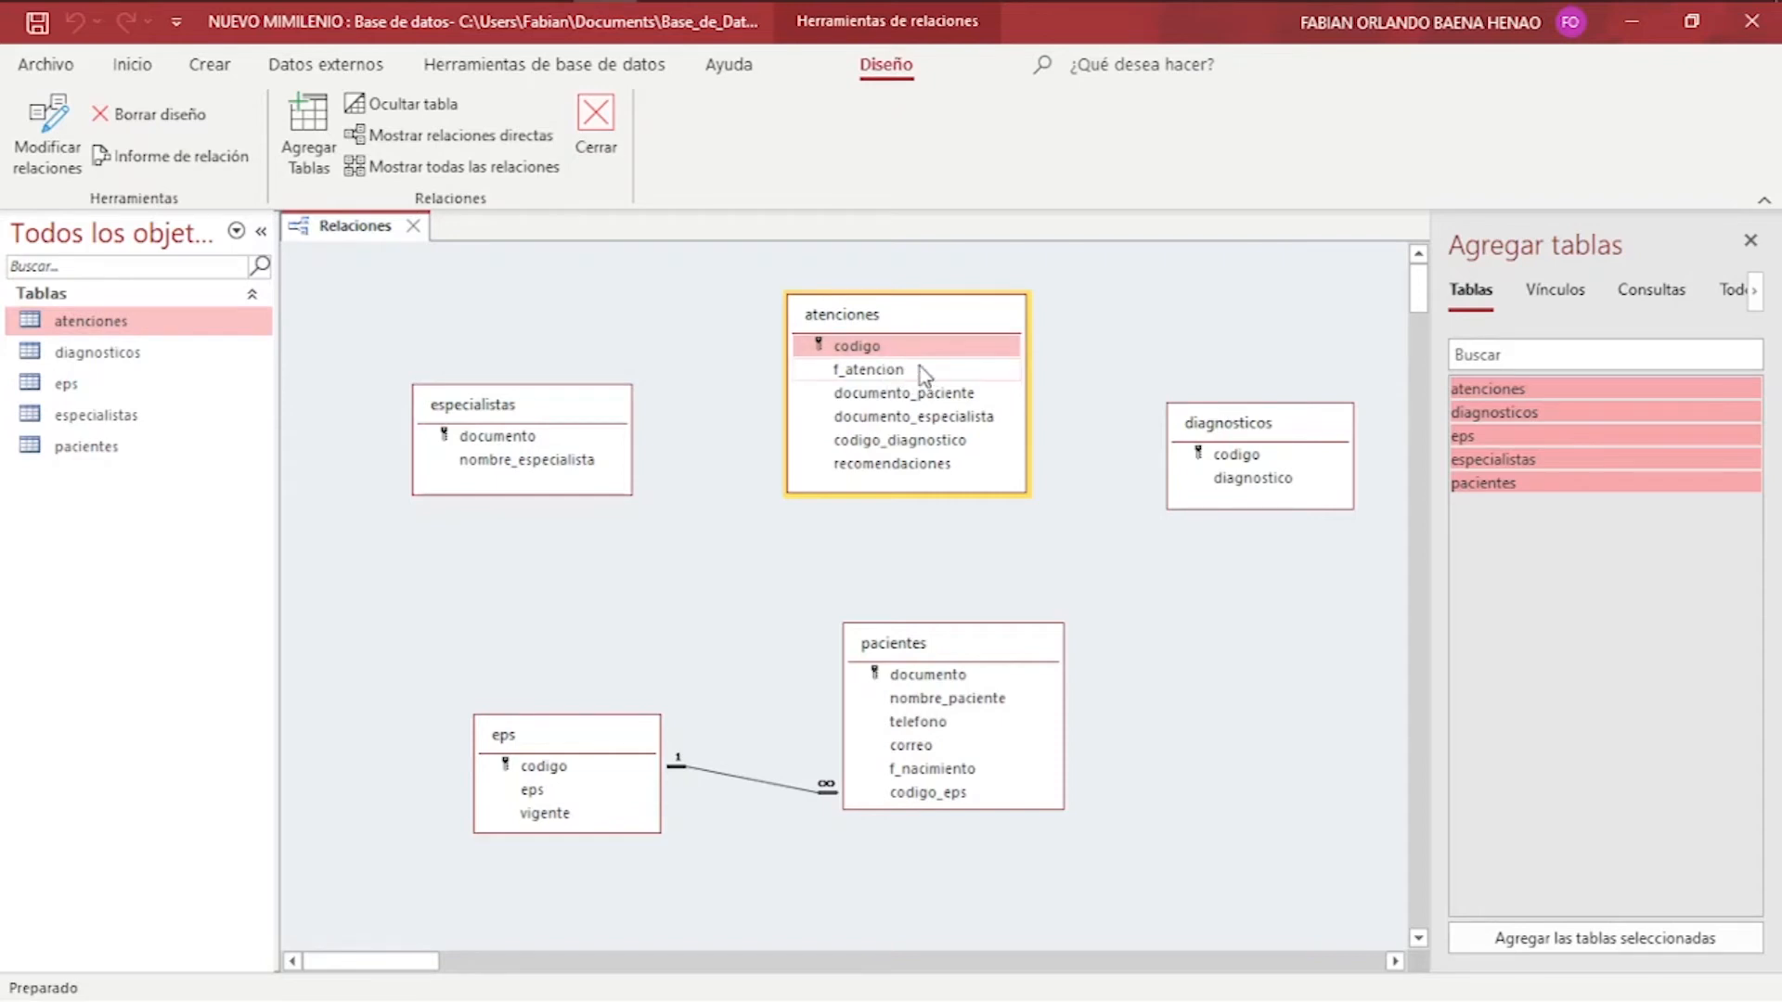
click(879, 349)
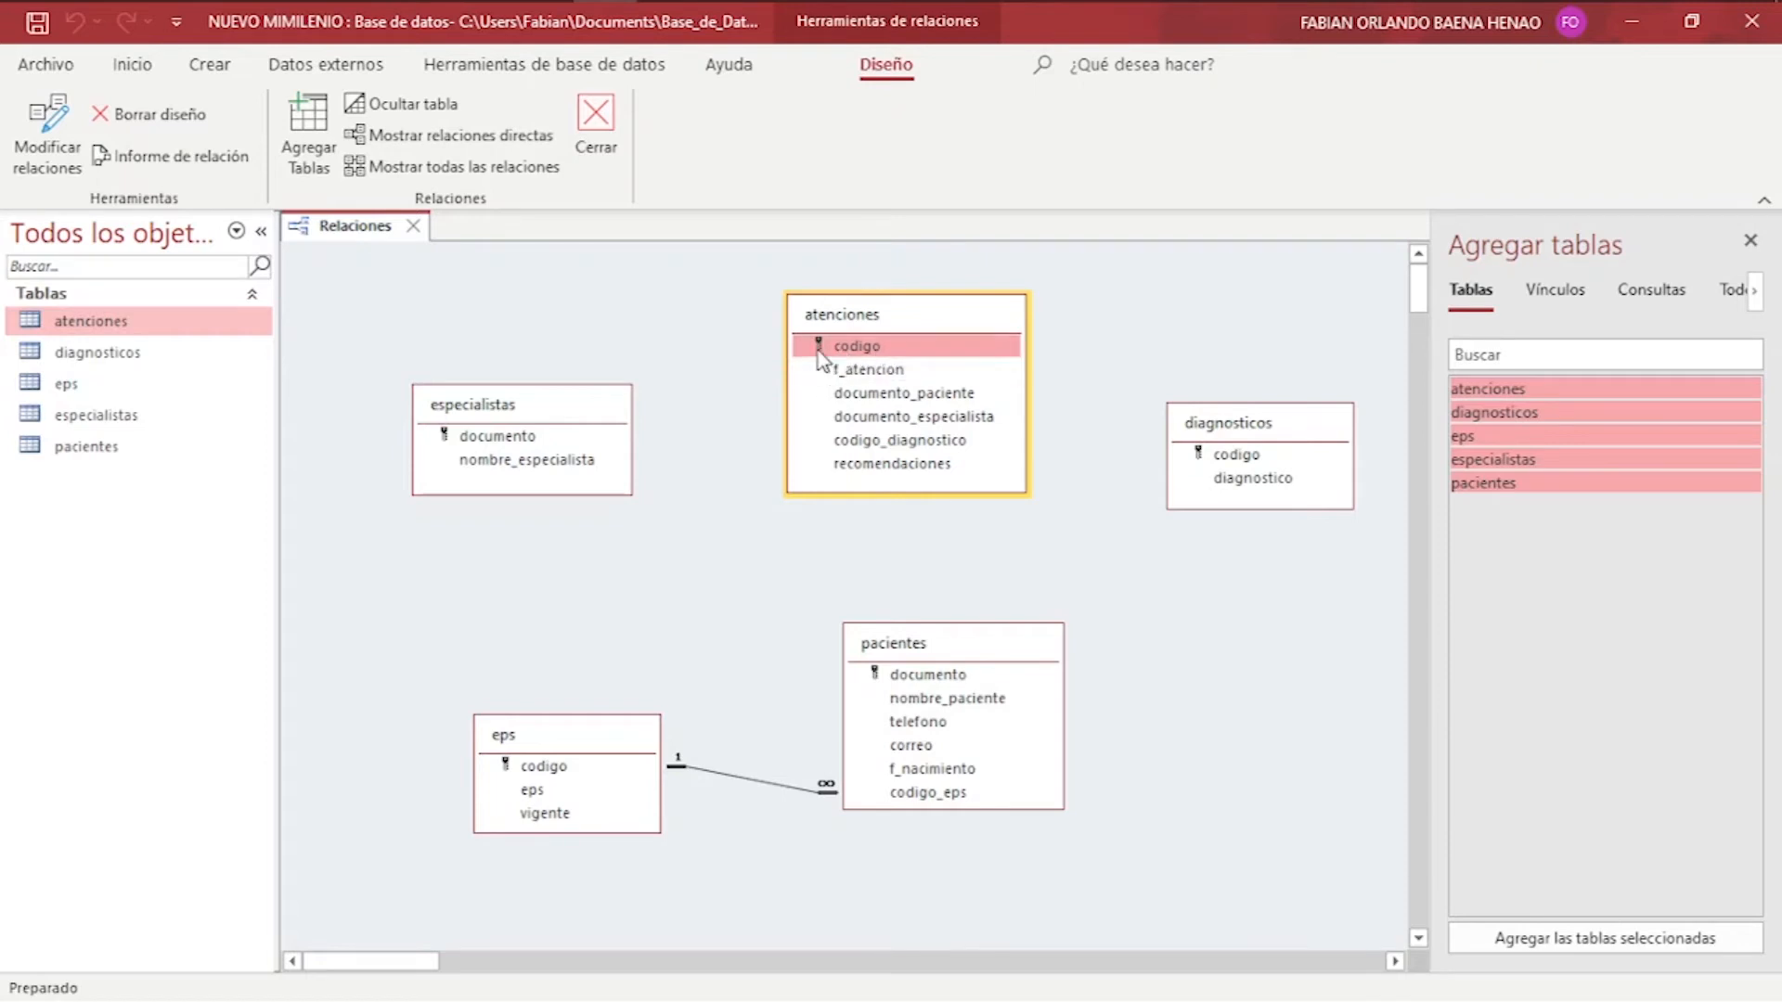
click(921, 371)
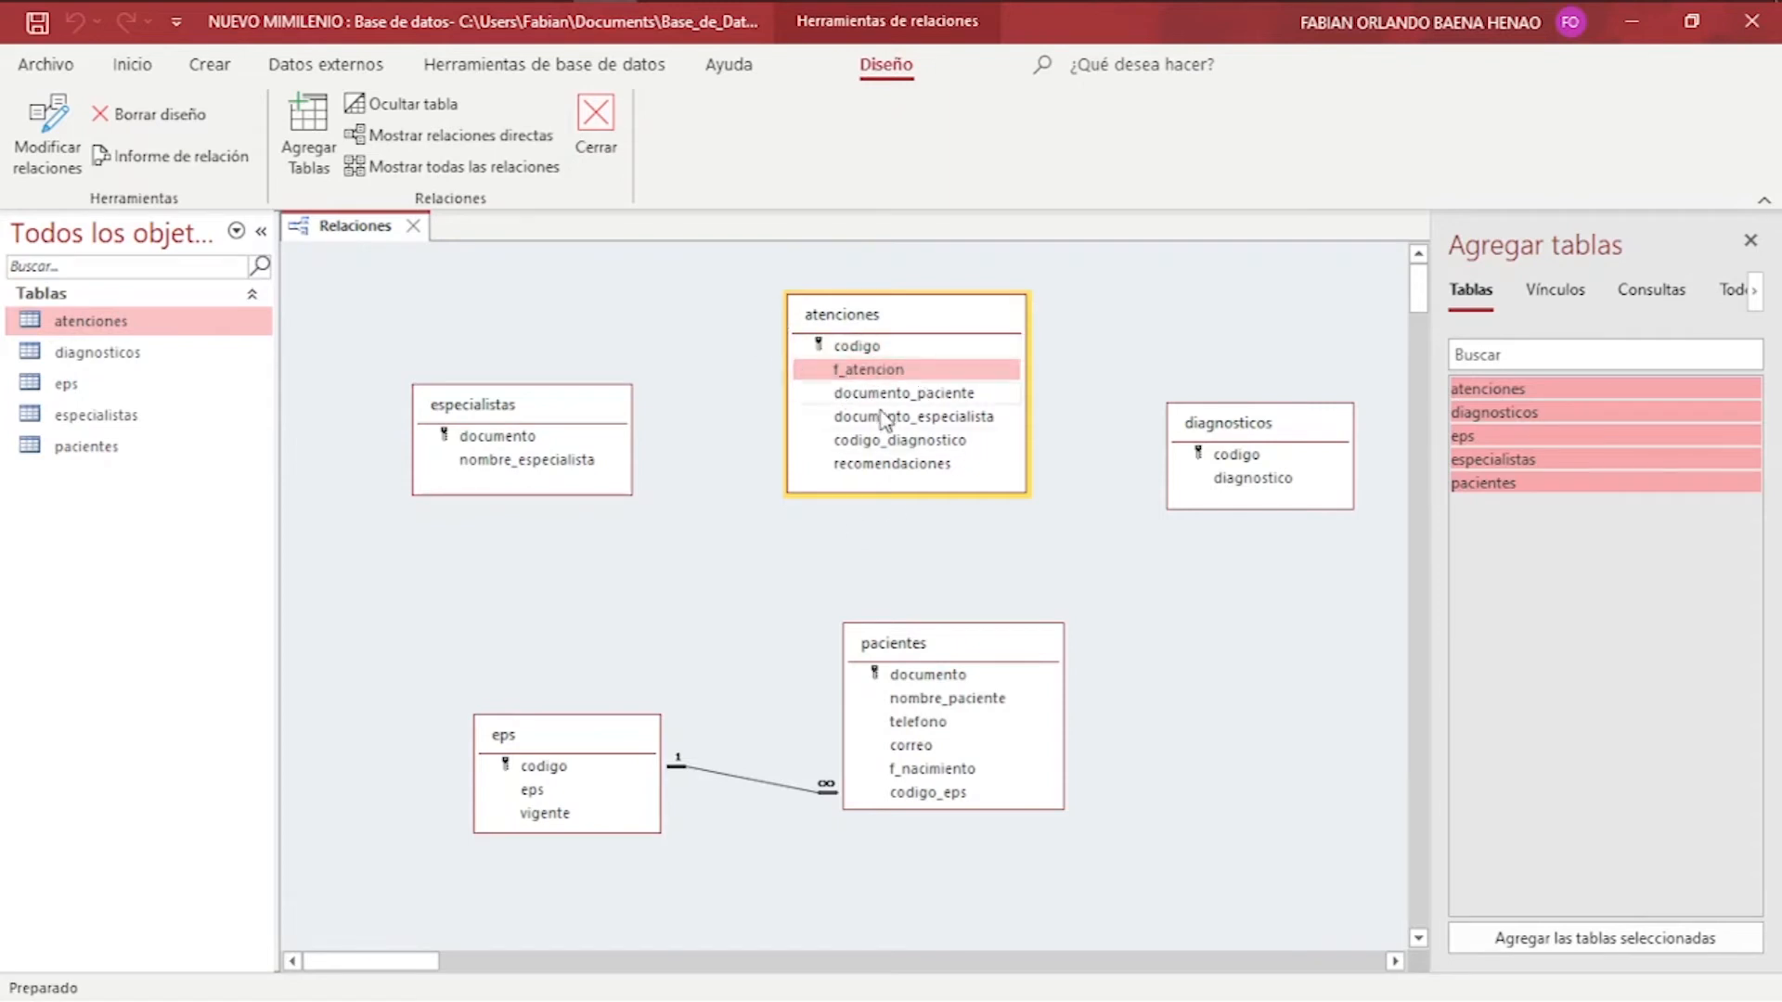
click(817, 394)
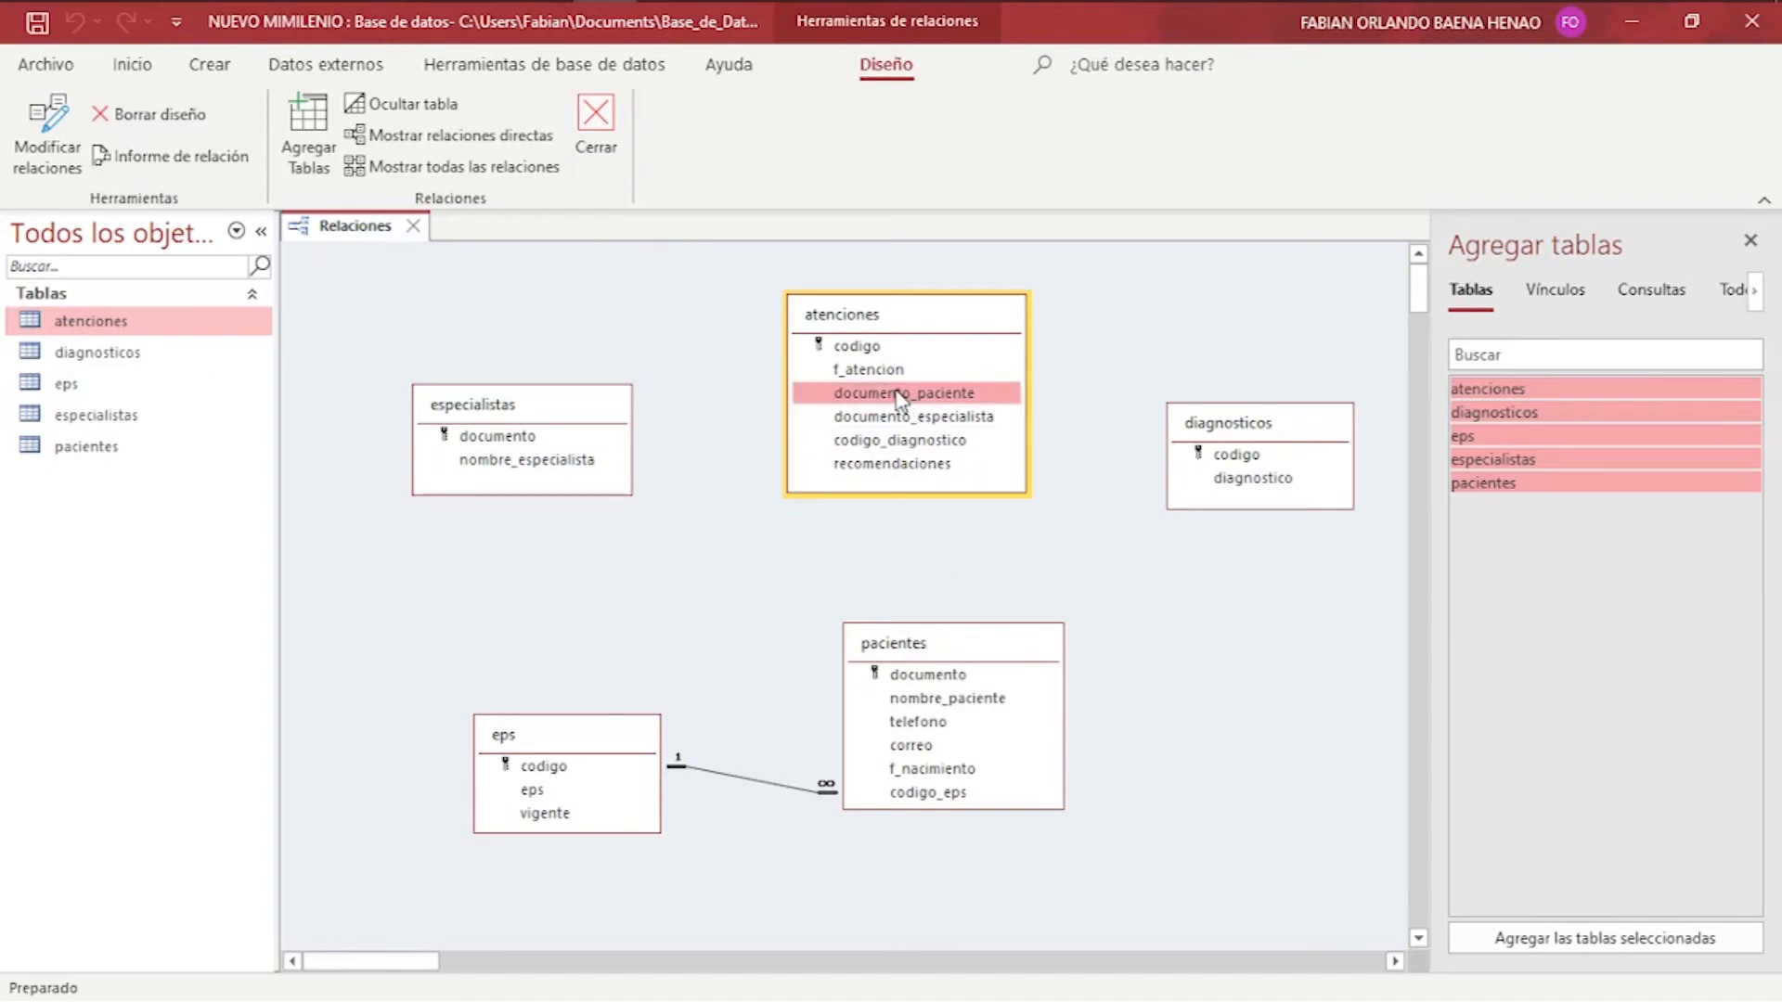
drag(898, 397, 915, 682)
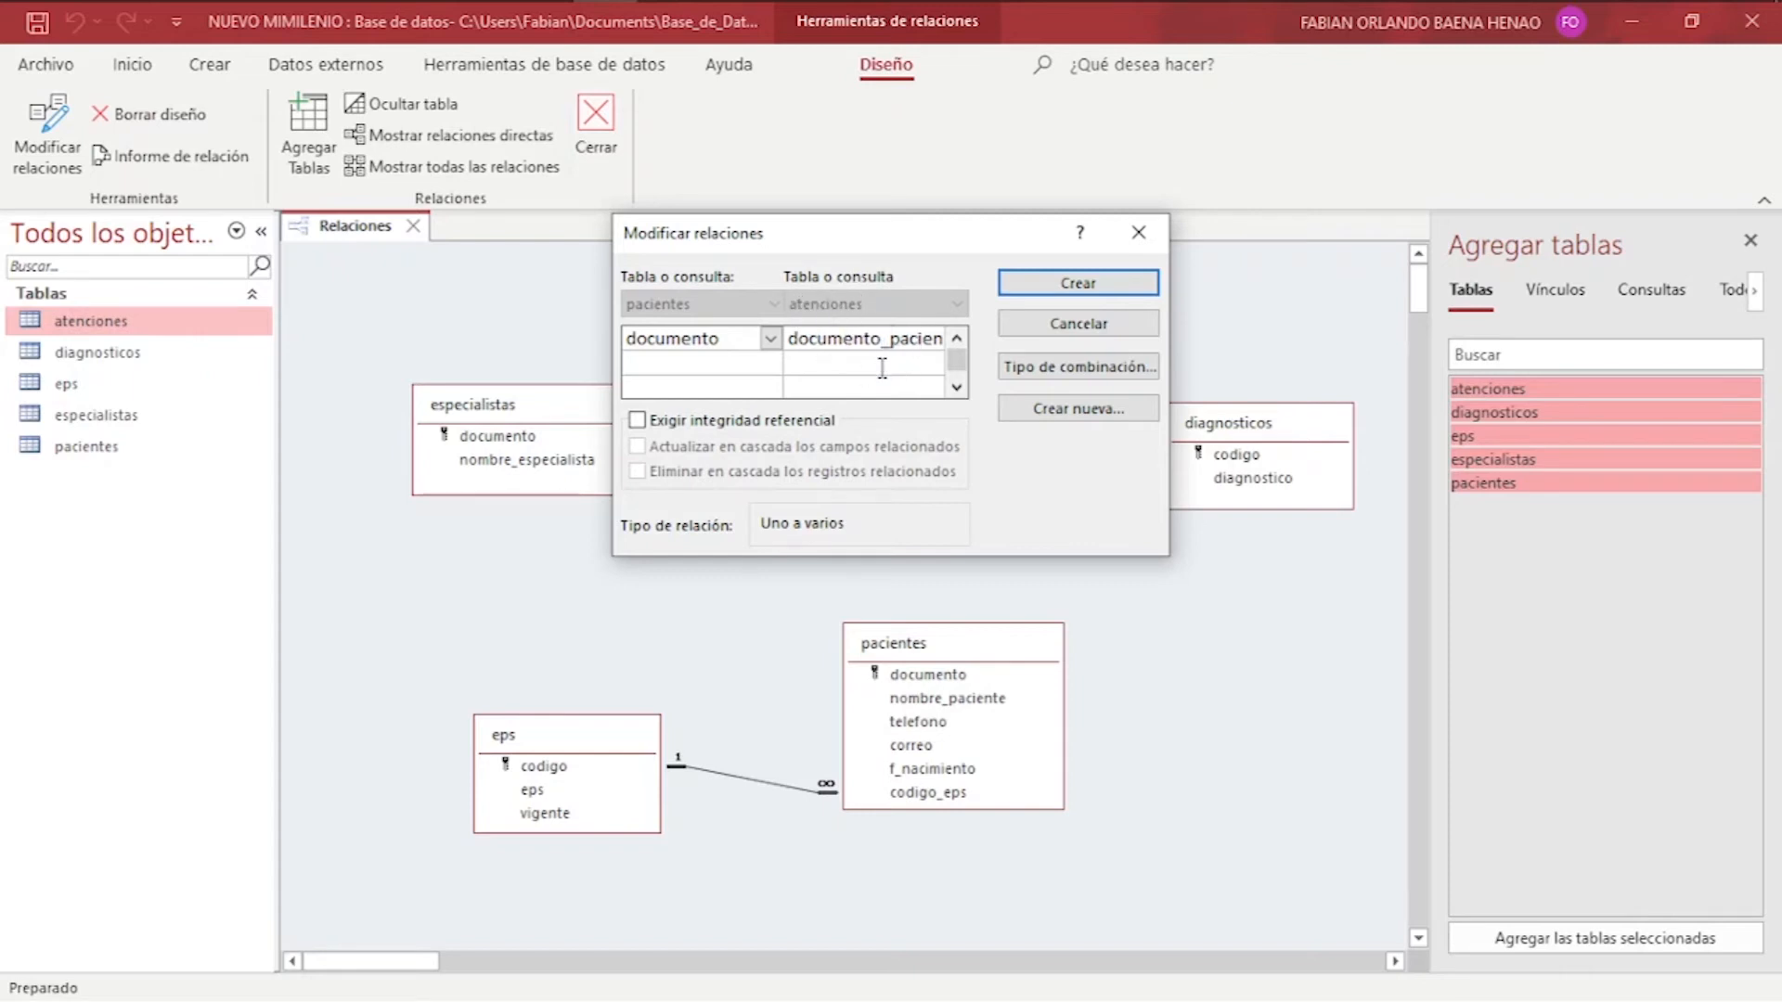
click(684, 429)
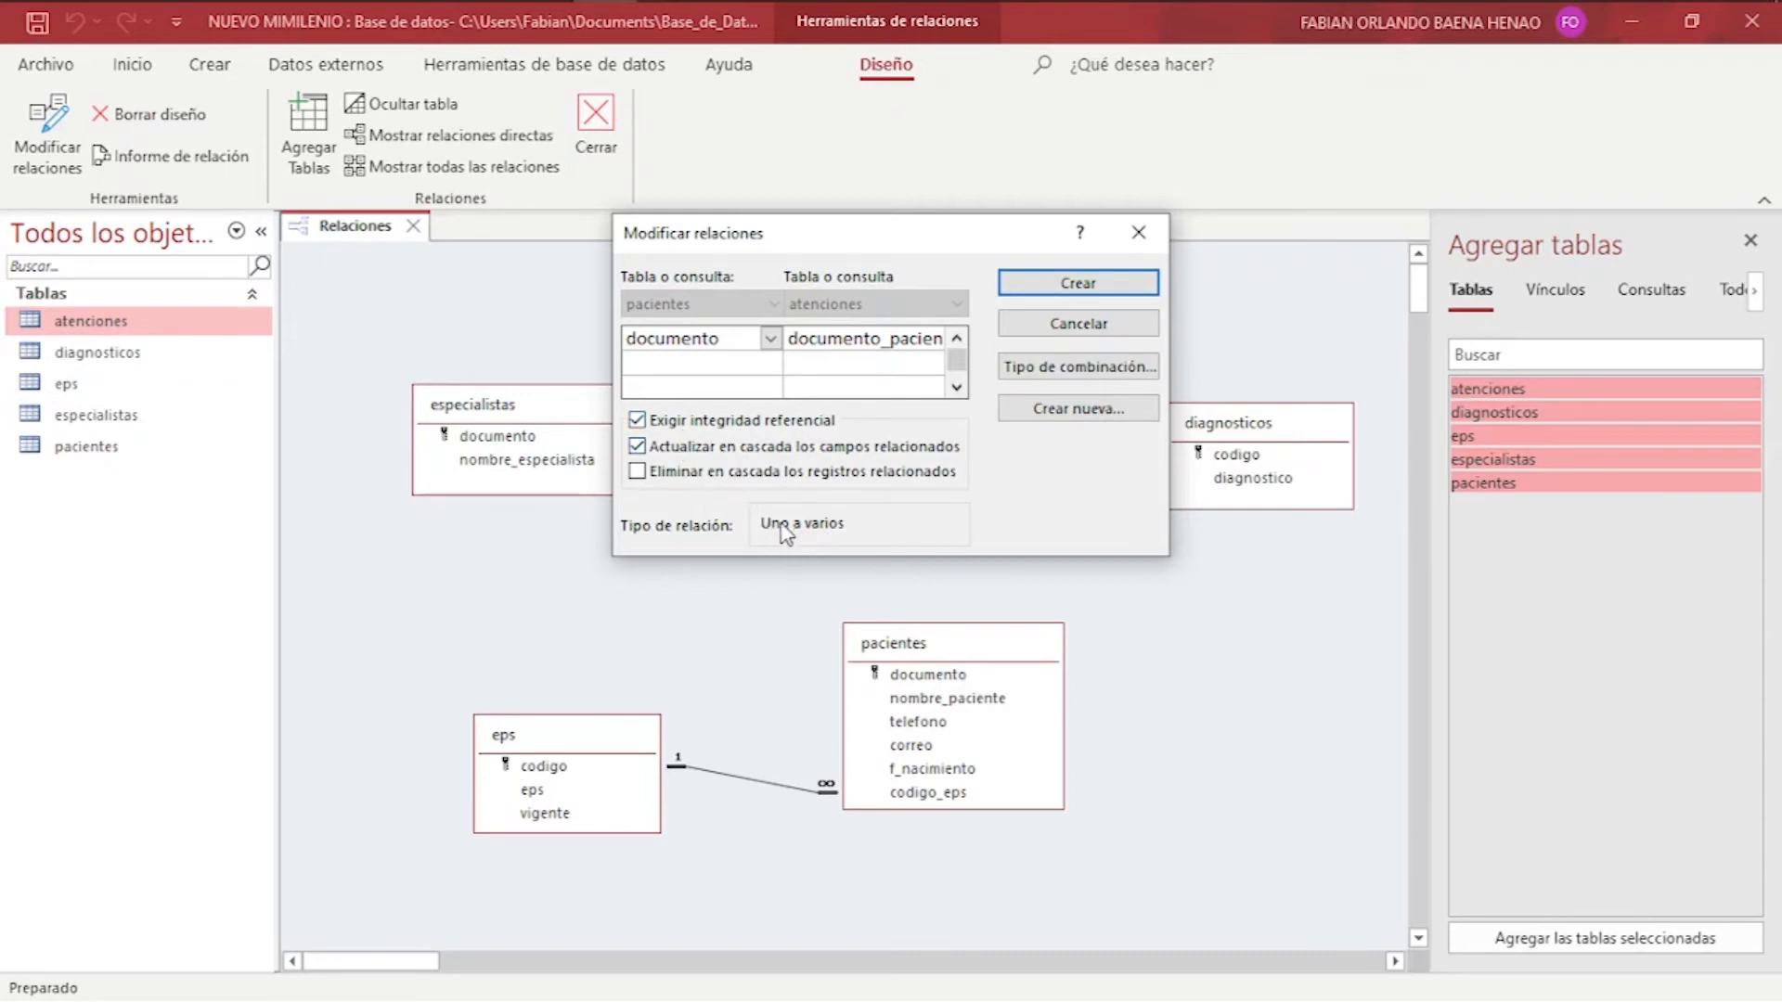
click(1084, 287)
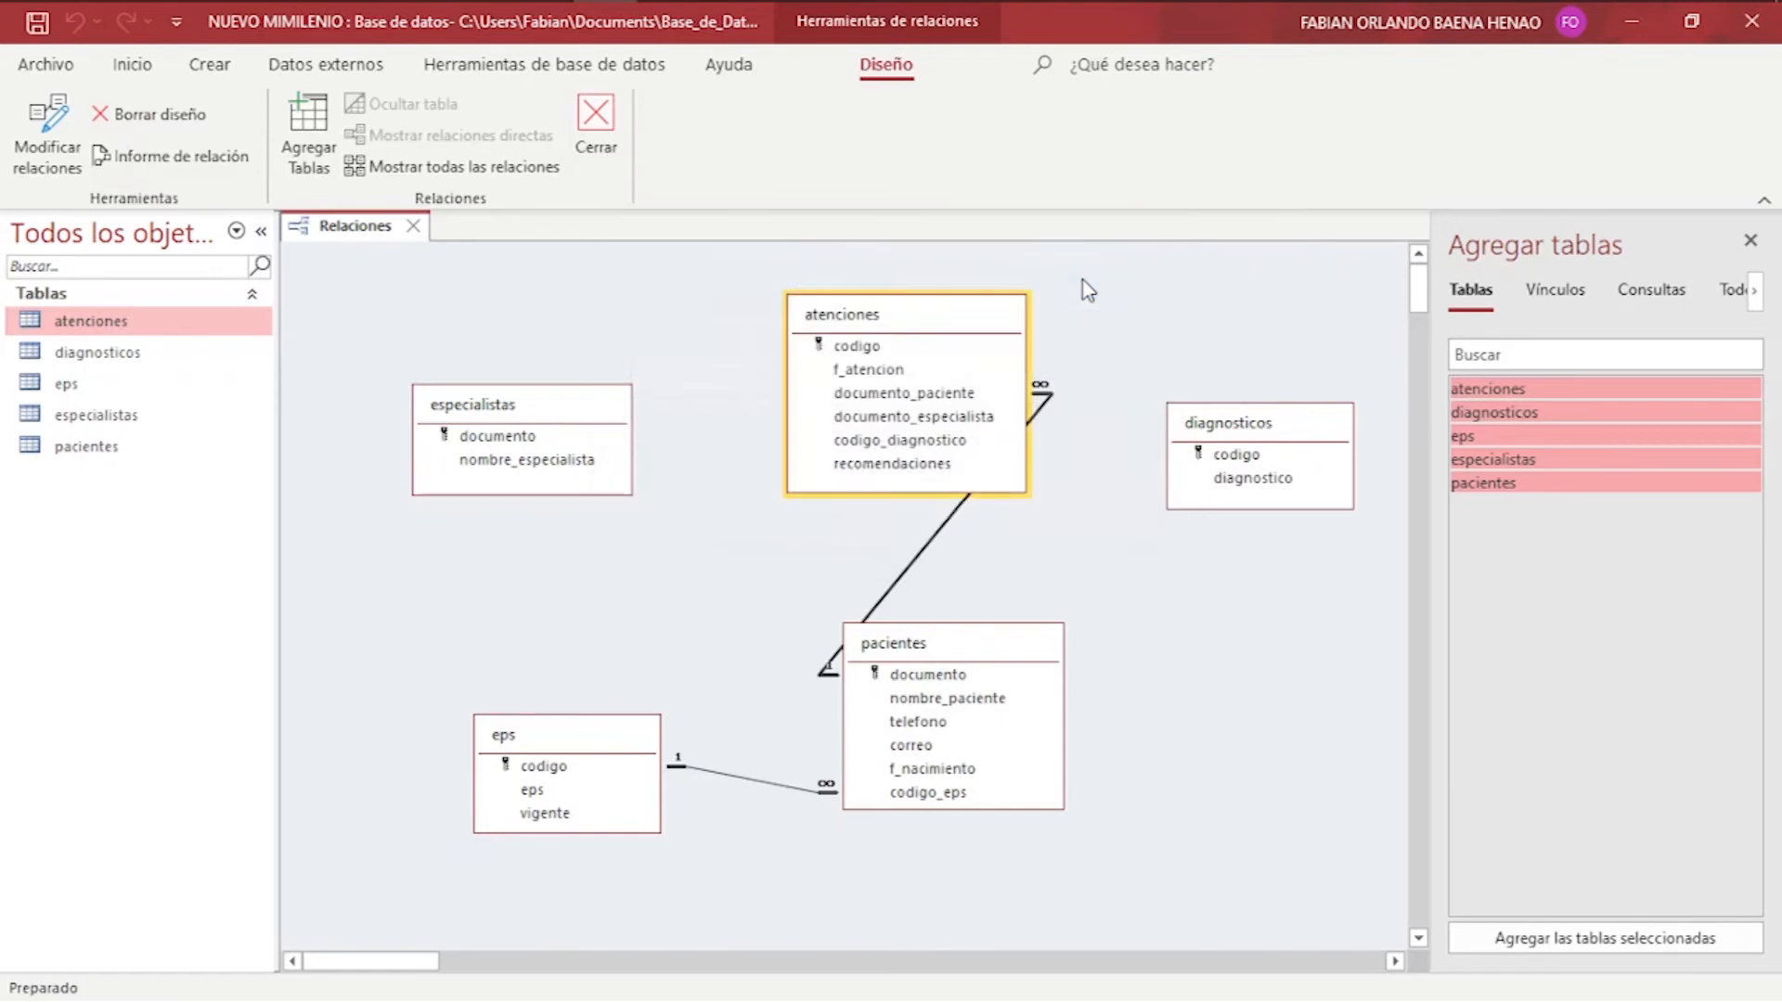
Rearrange the diagram with diagnosticos below especialistas, eps beside pacientes, and atenciones between especialistas and pacientes.
drag(874, 320, 641, 306)
click(448, 425)
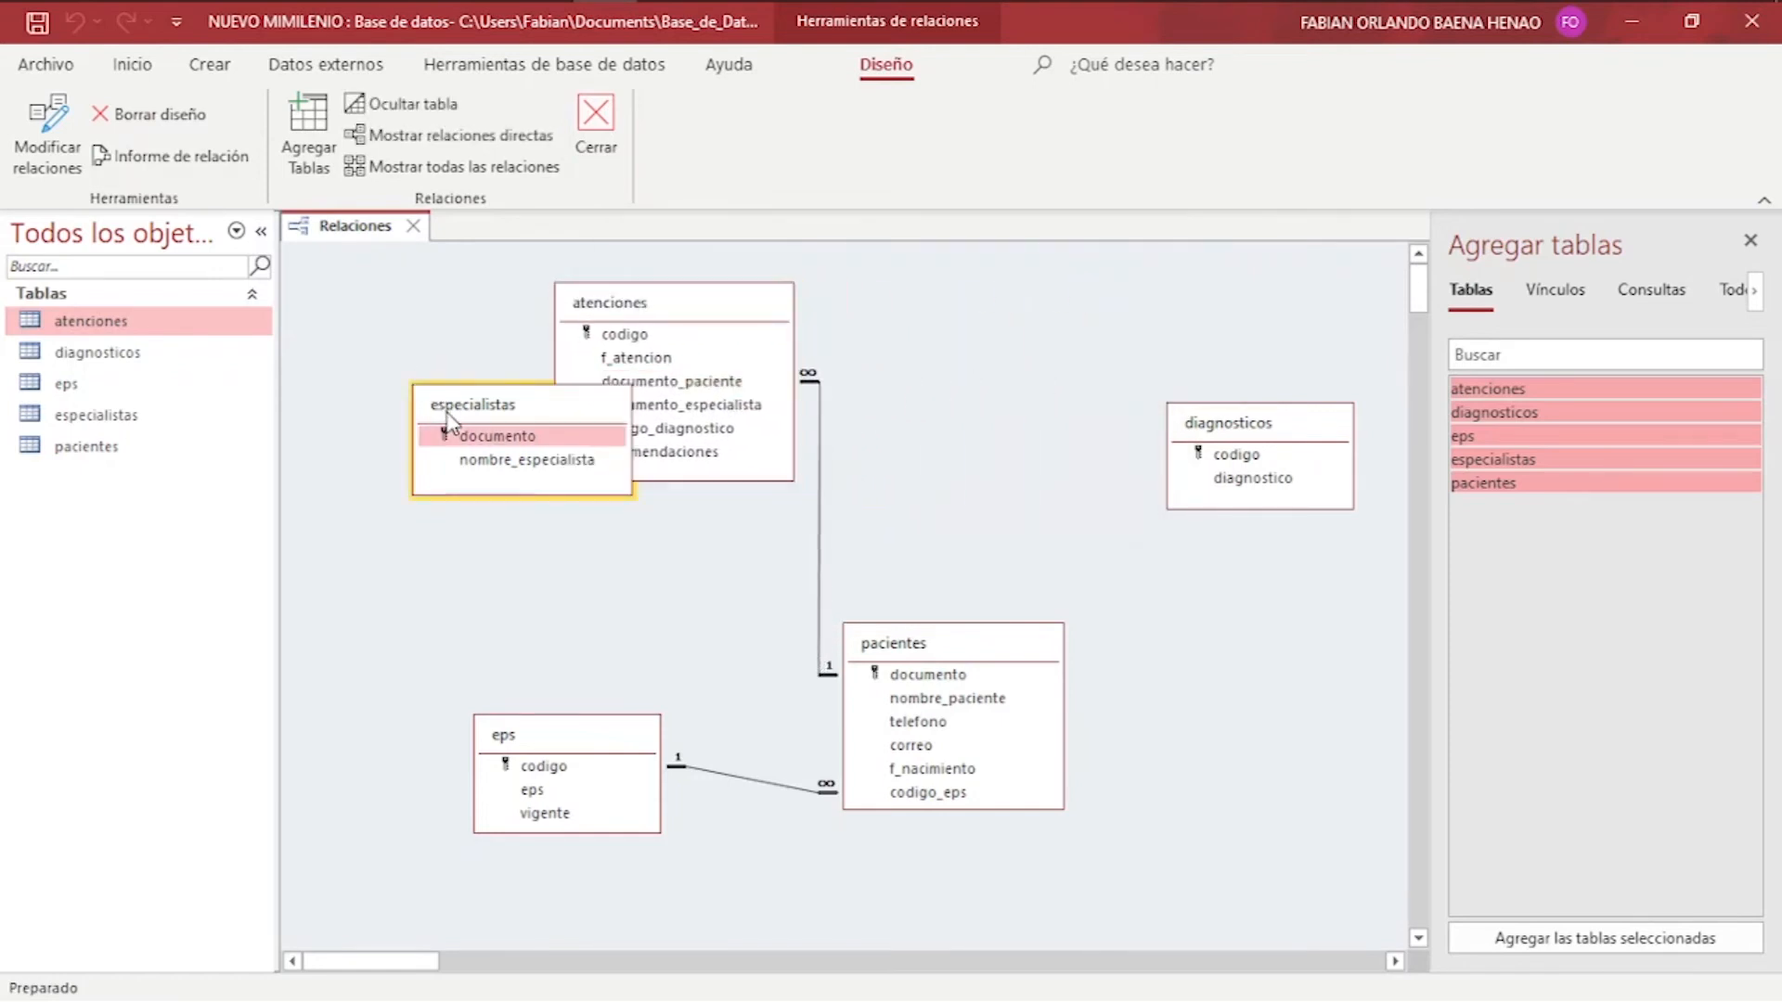
drag(1255, 407, 438, 589)
drag(998, 650, 1314, 638)
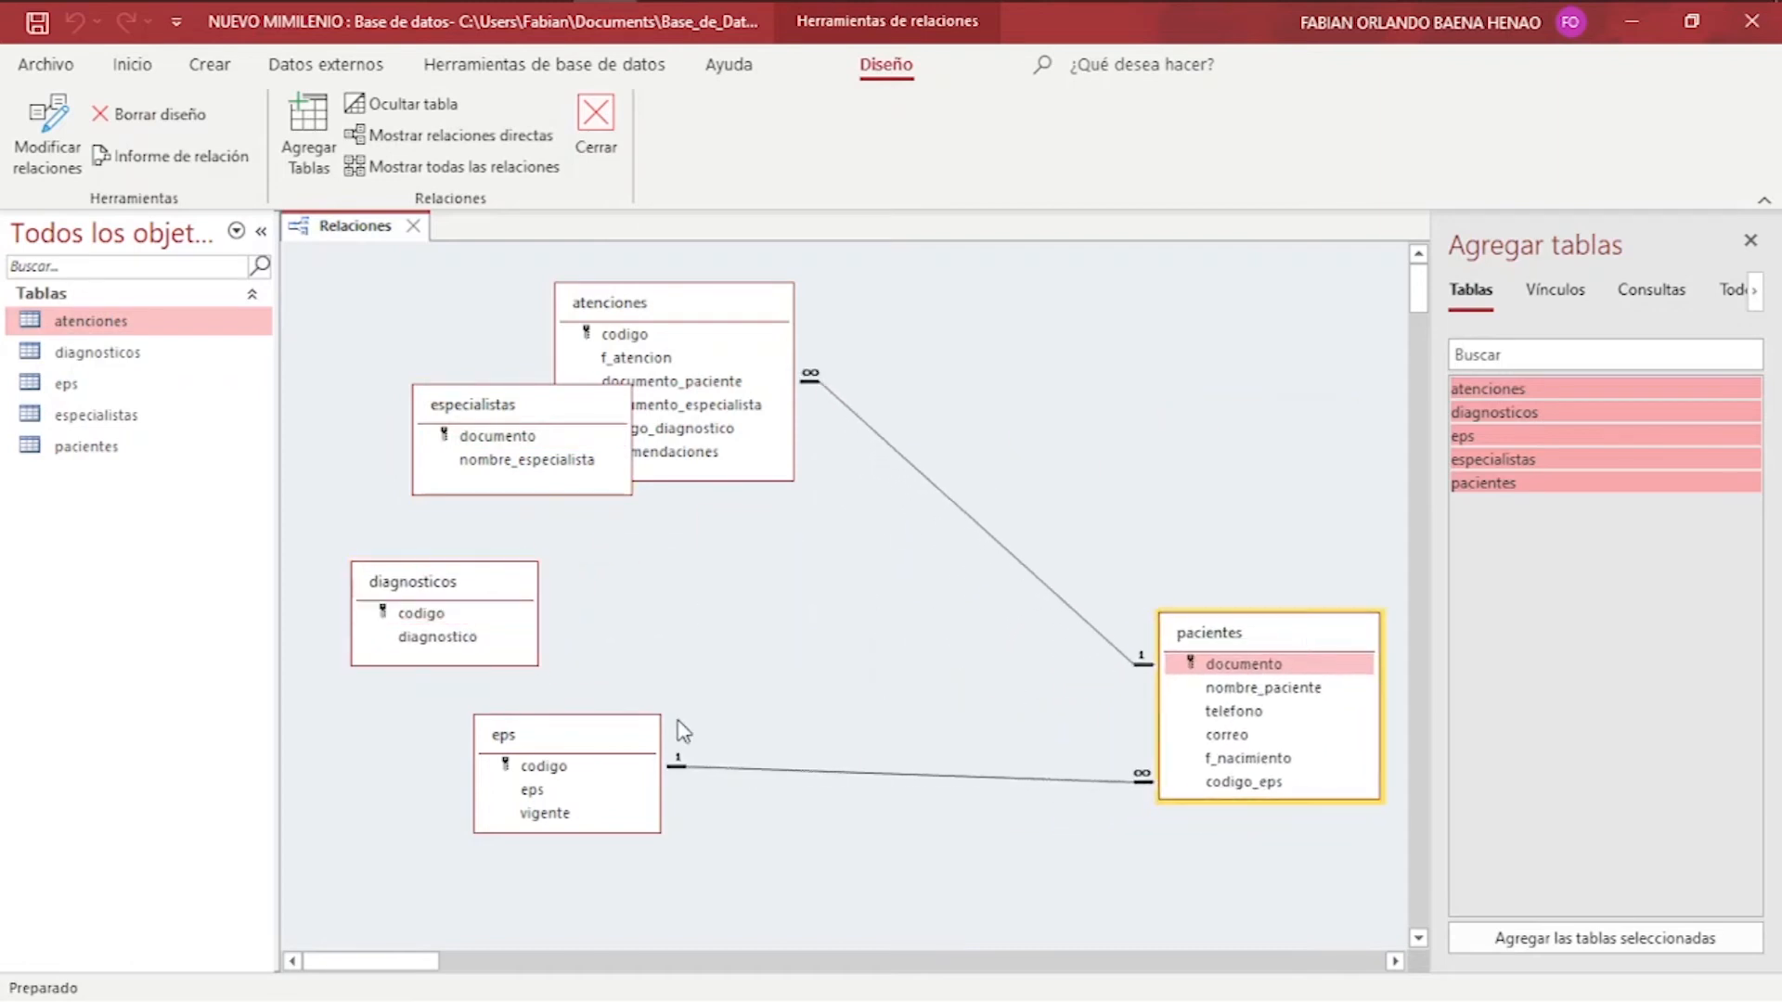
drag(548, 735, 917, 746)
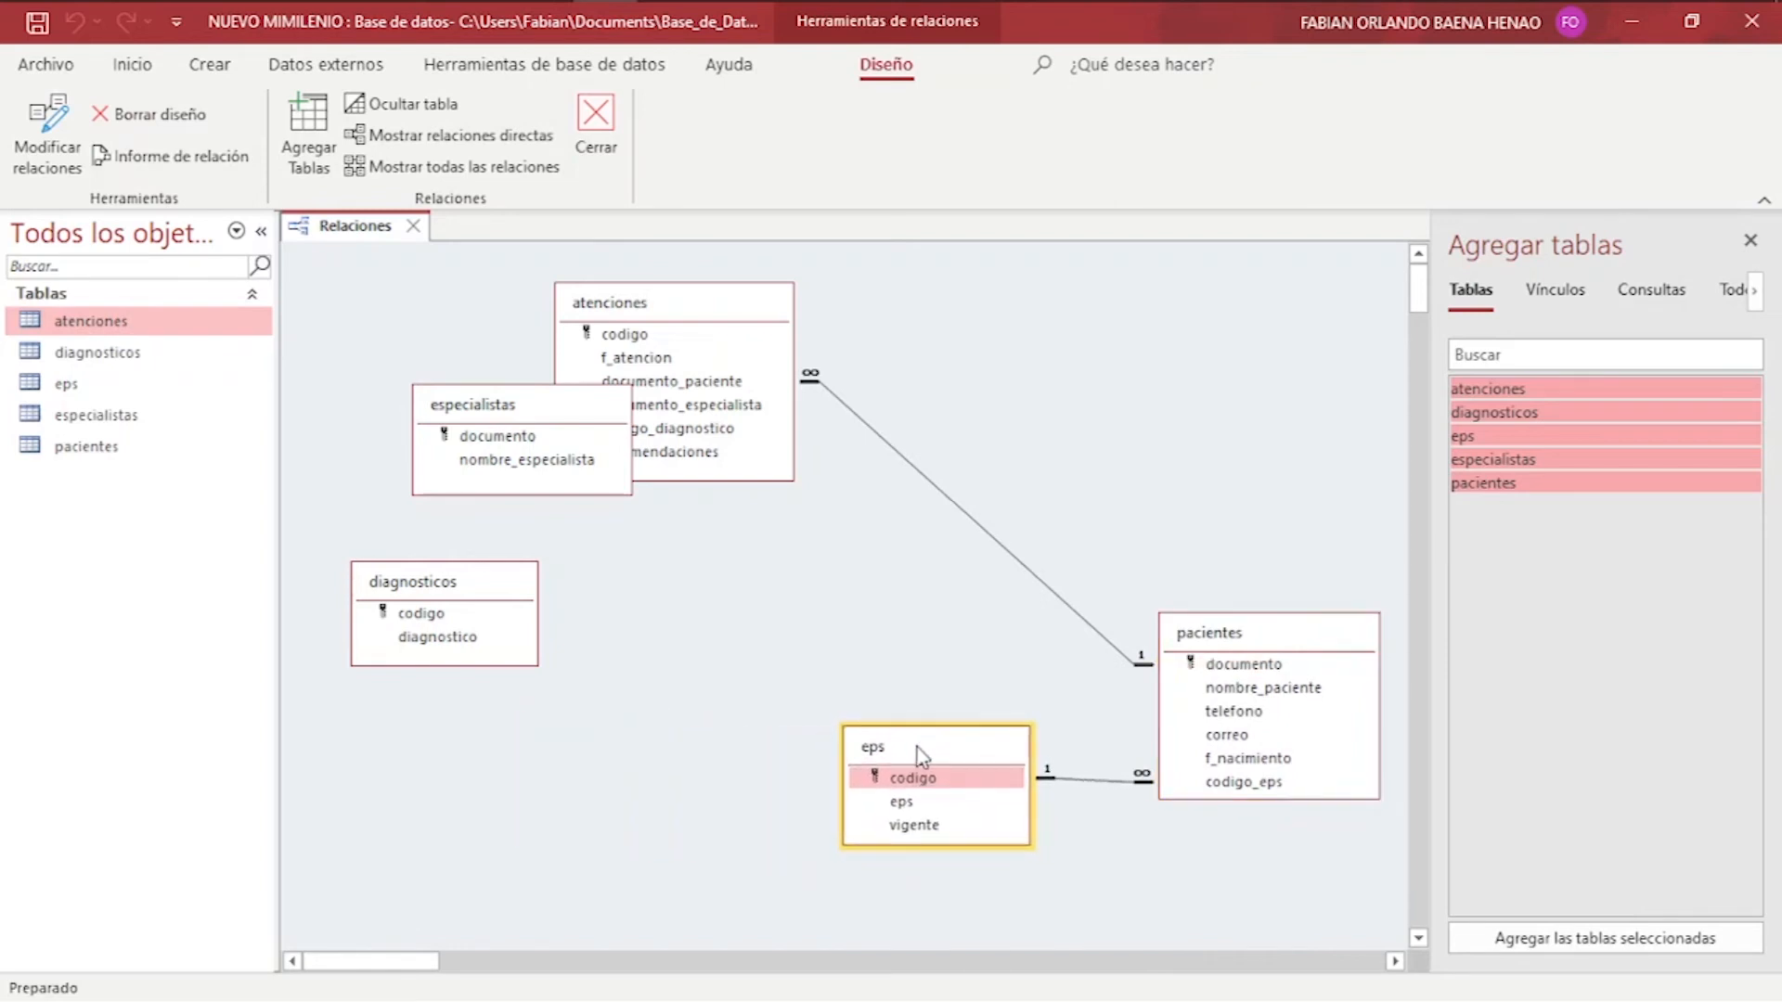
drag(696, 317, 1005, 294)
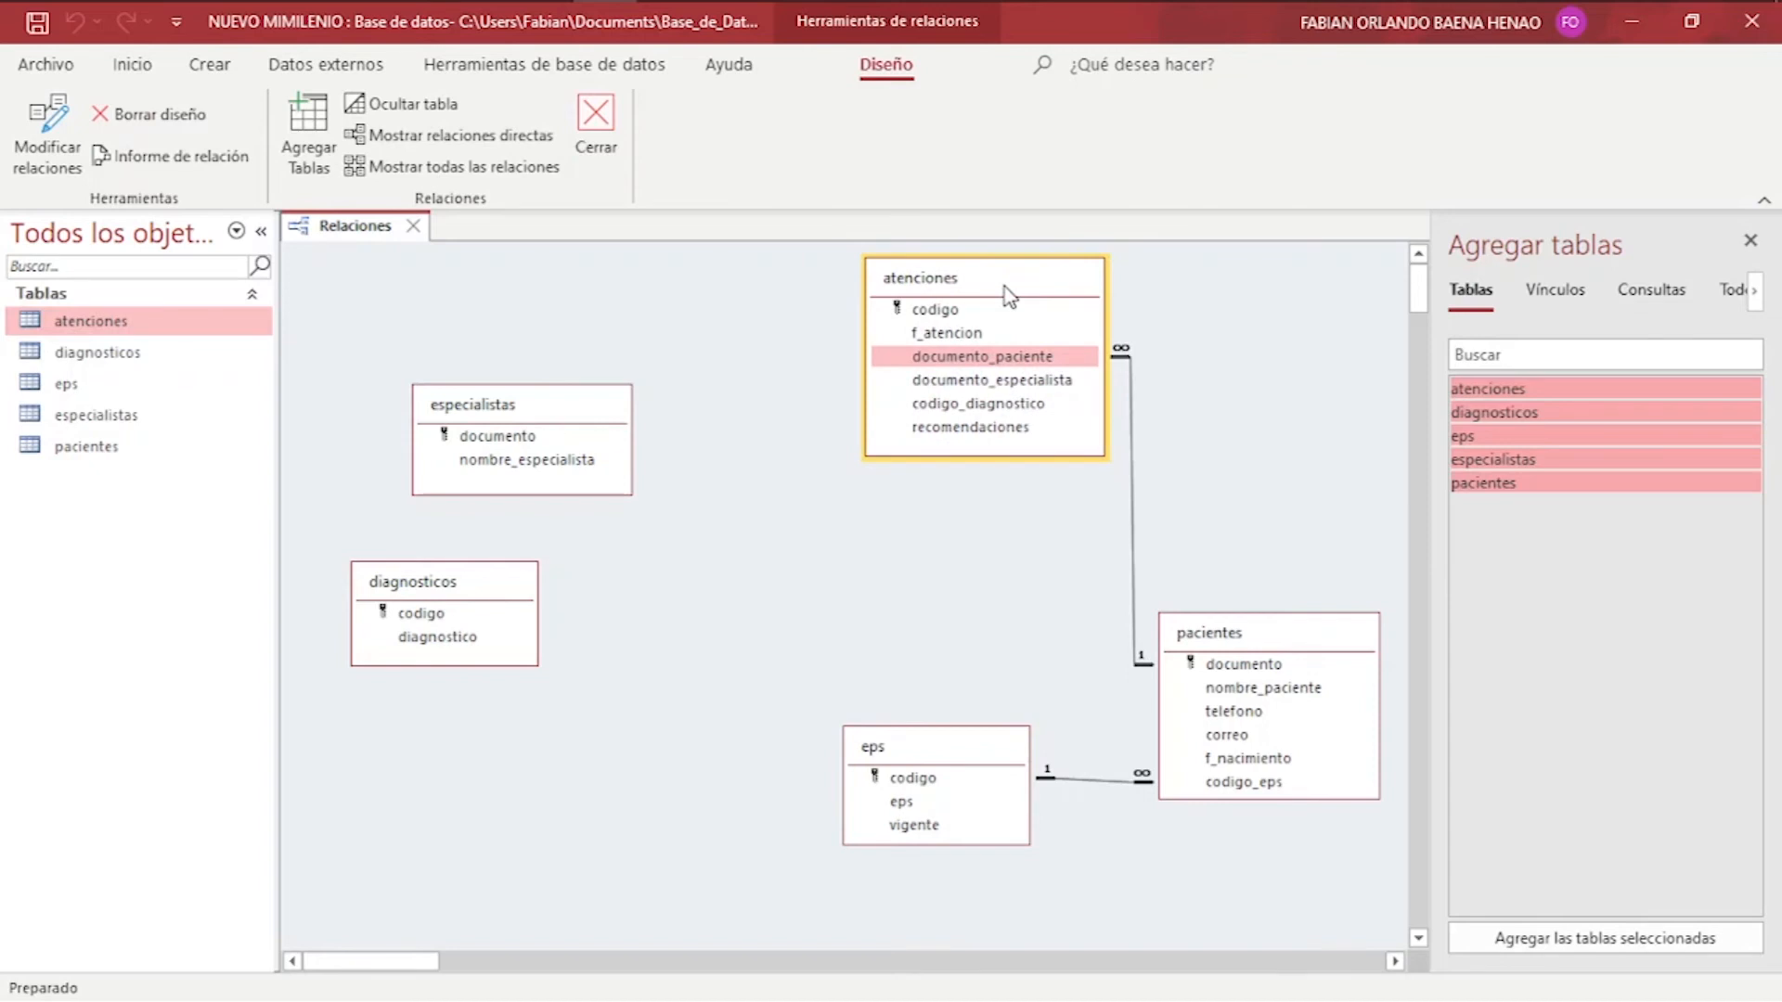
Relate documento in especialistas to documento_especialista in atenciones, enforcing referential integrity with cascade update, and move especialistas slightly closer to atenciones.
click(939, 388)
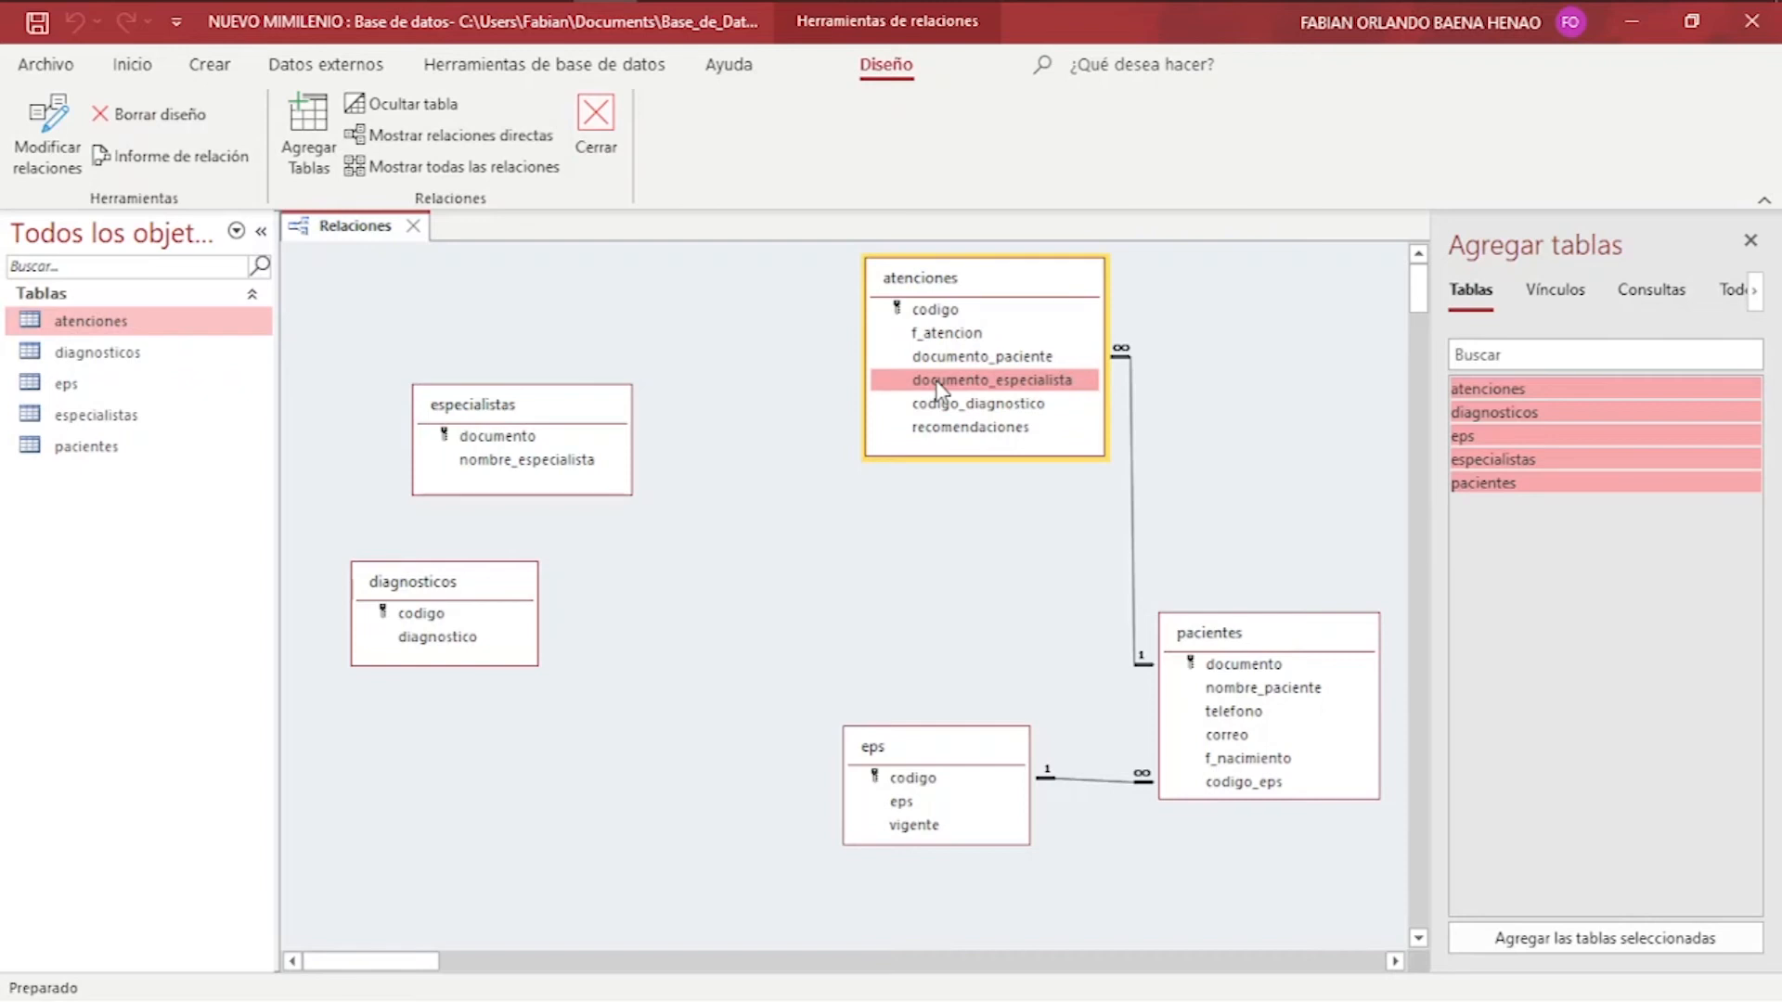
drag(549, 419, 953, 384)
click(592, 395)
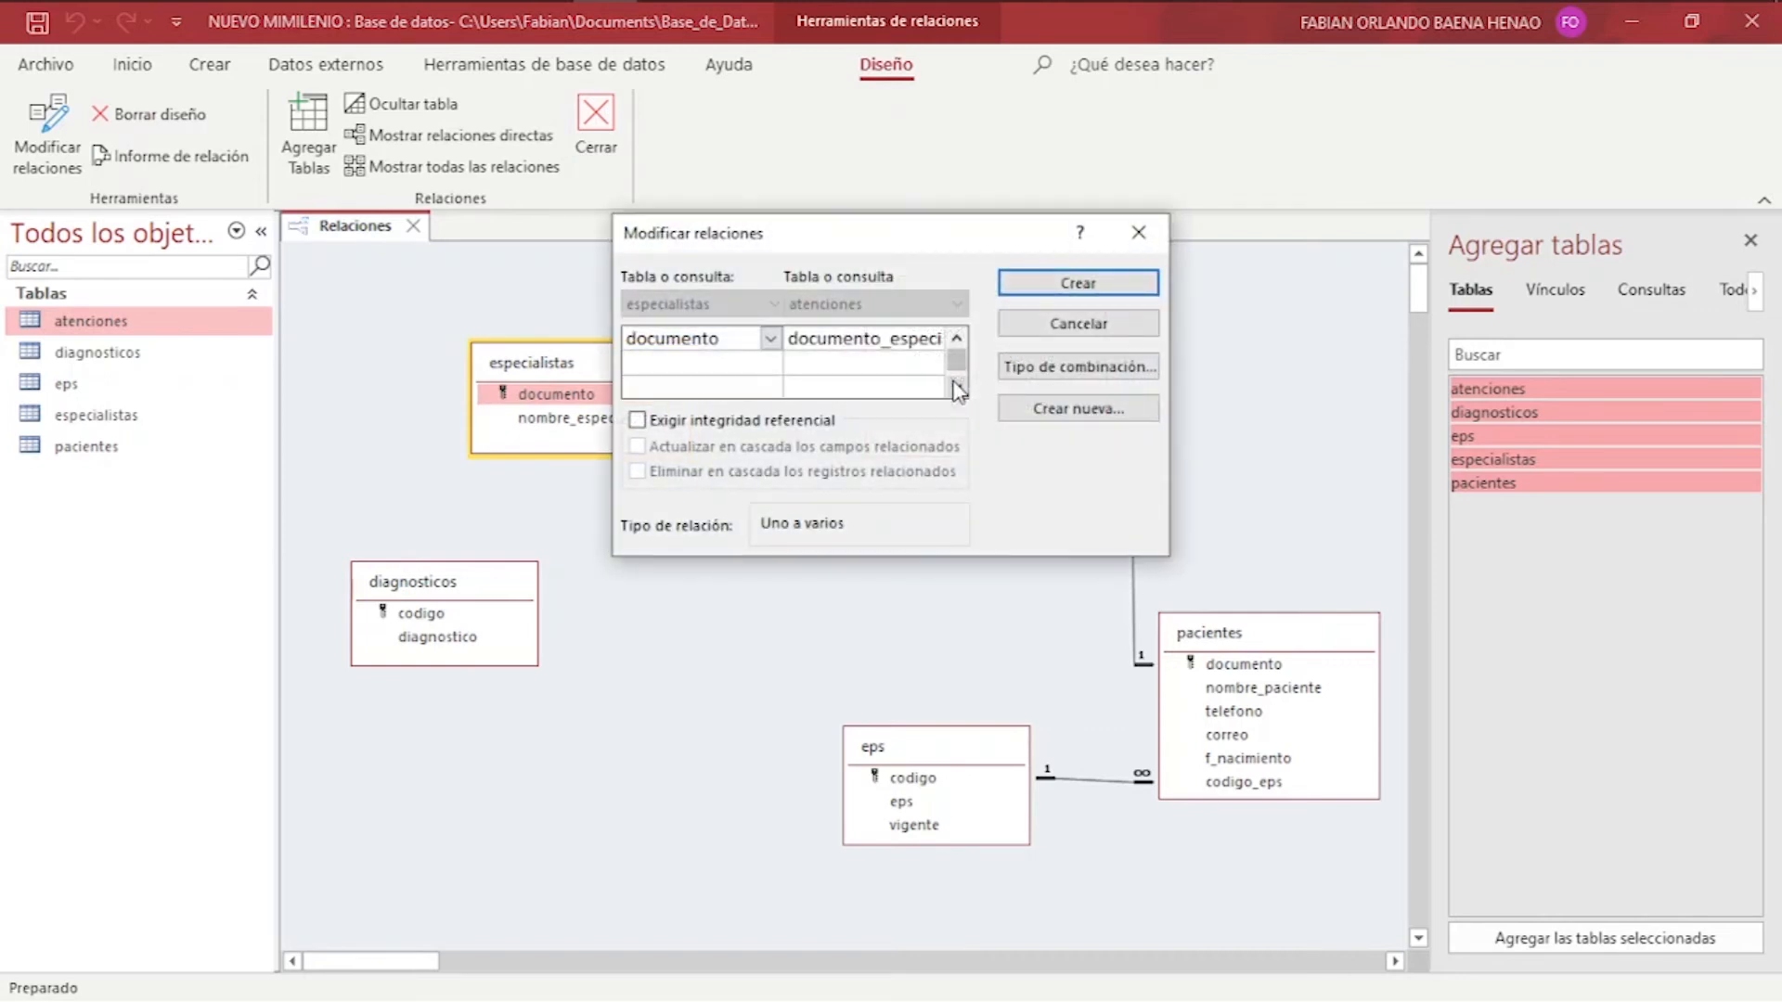
click(743, 421)
click(789, 448)
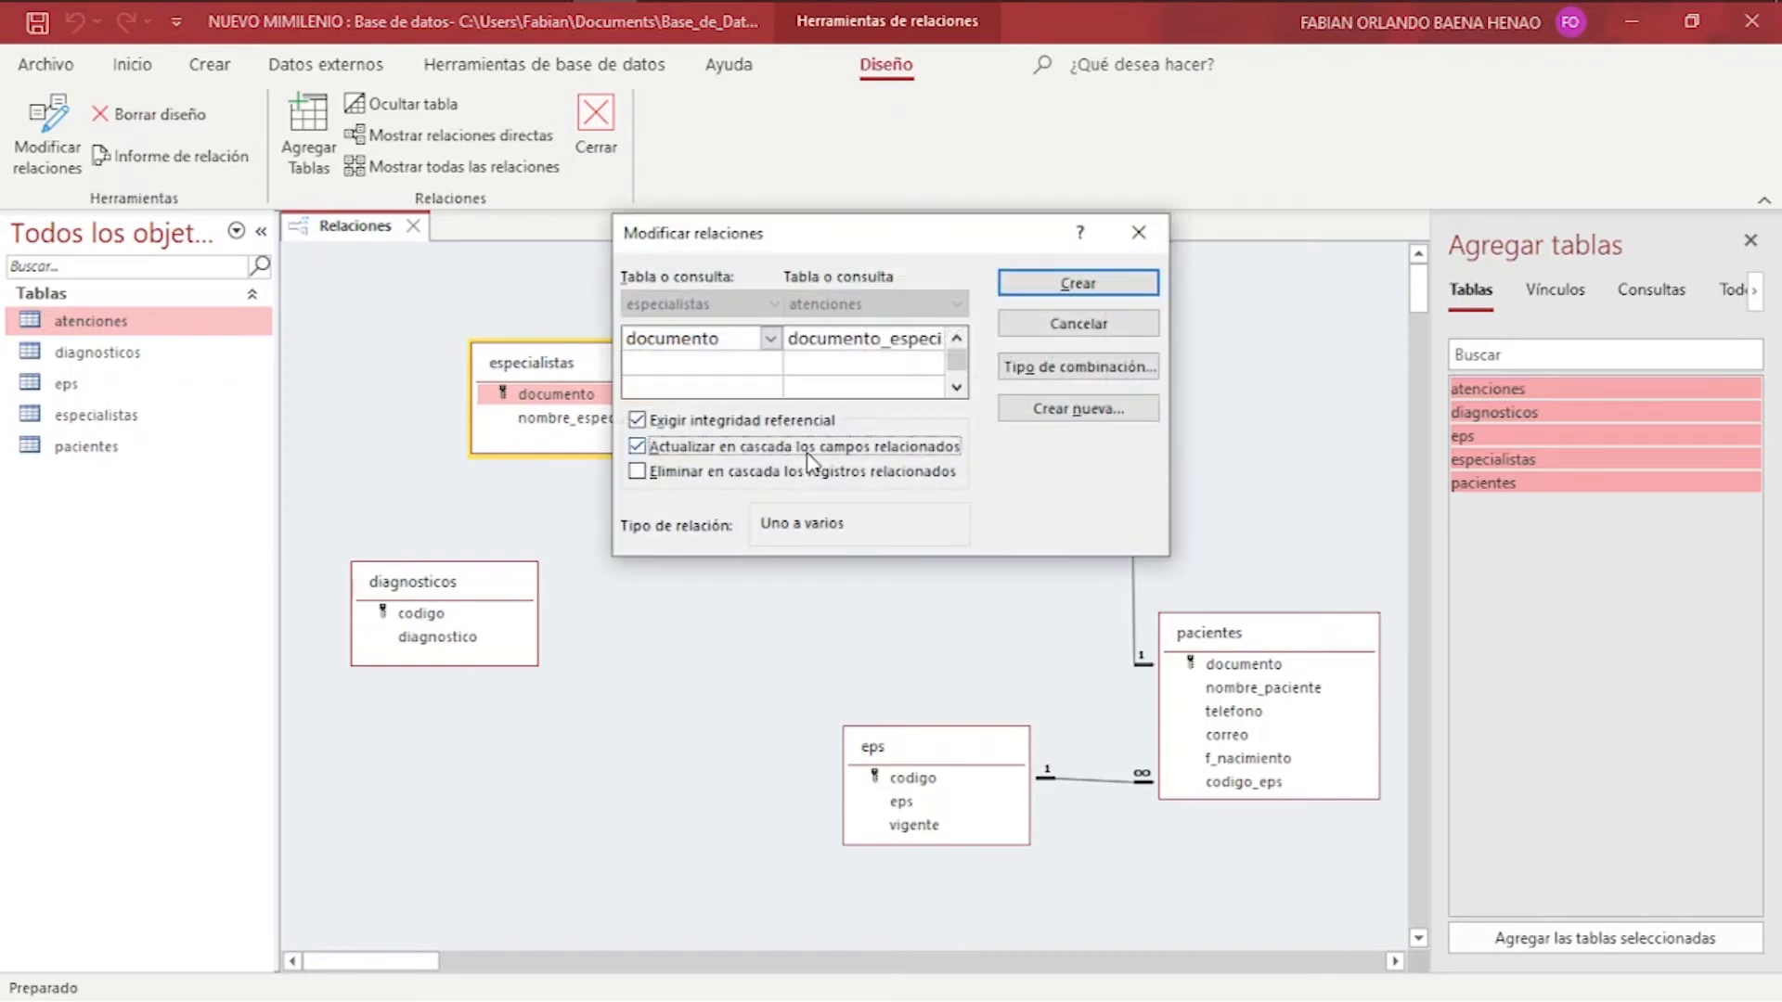
click(1098, 295)
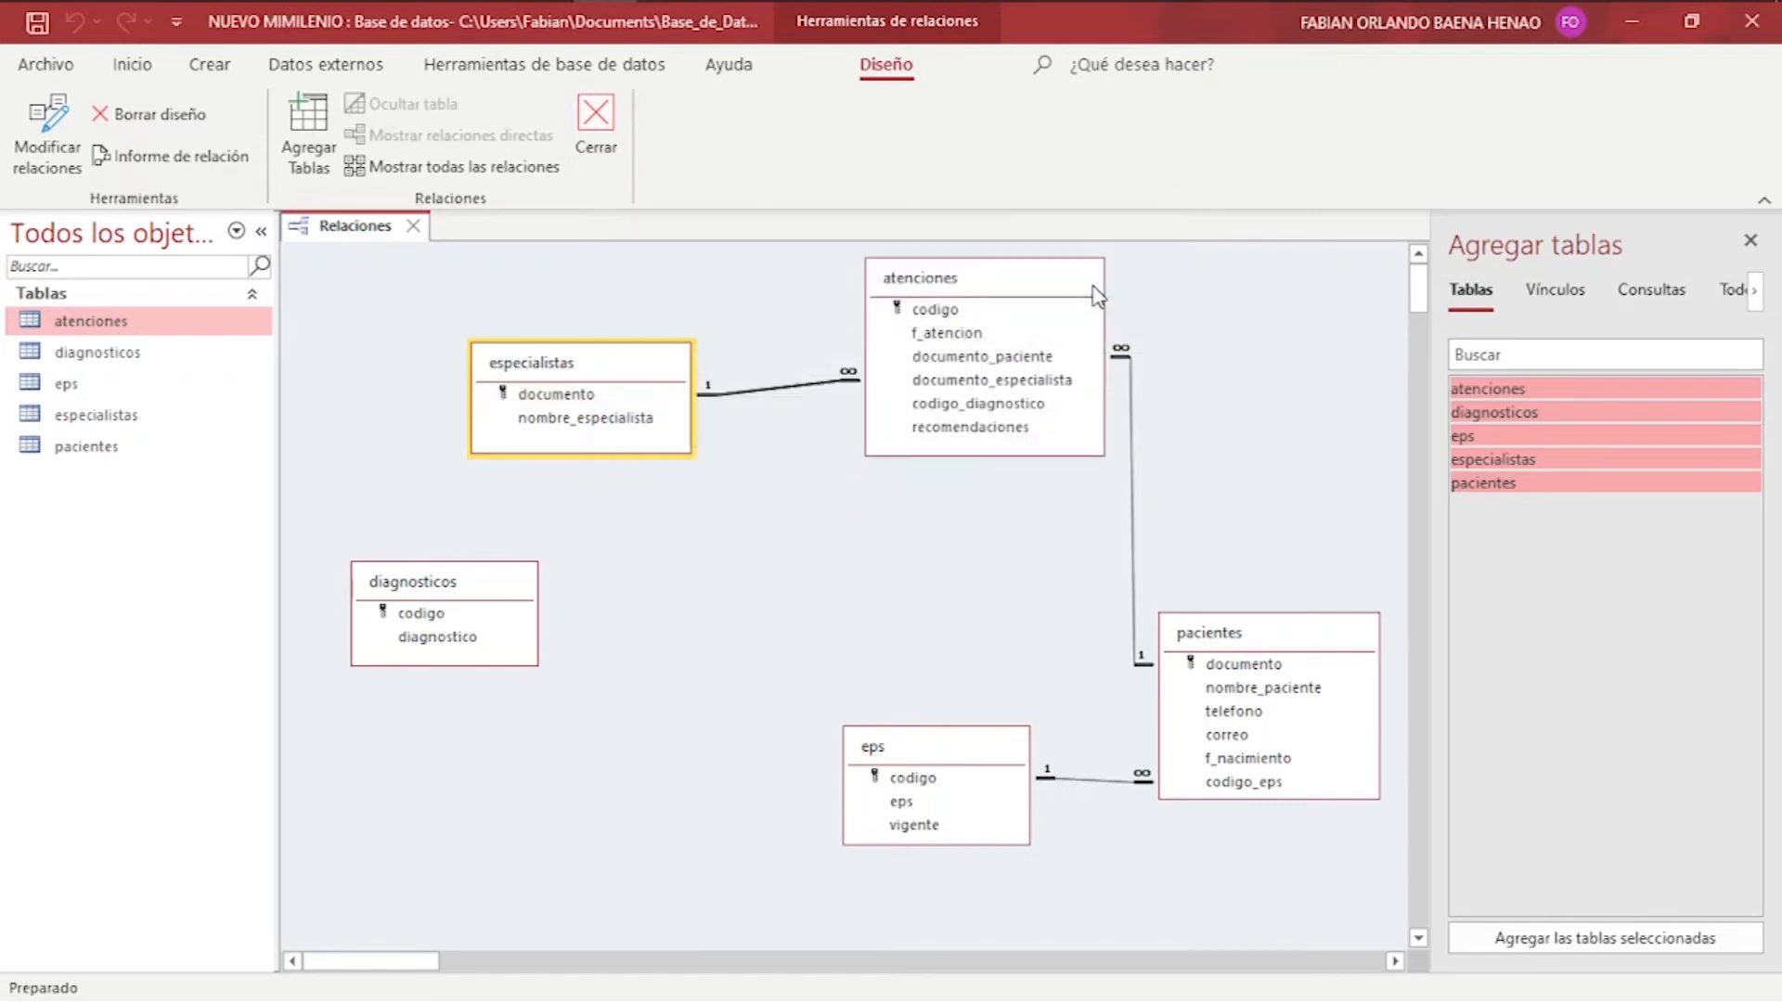
drag(610, 372, 631, 353)
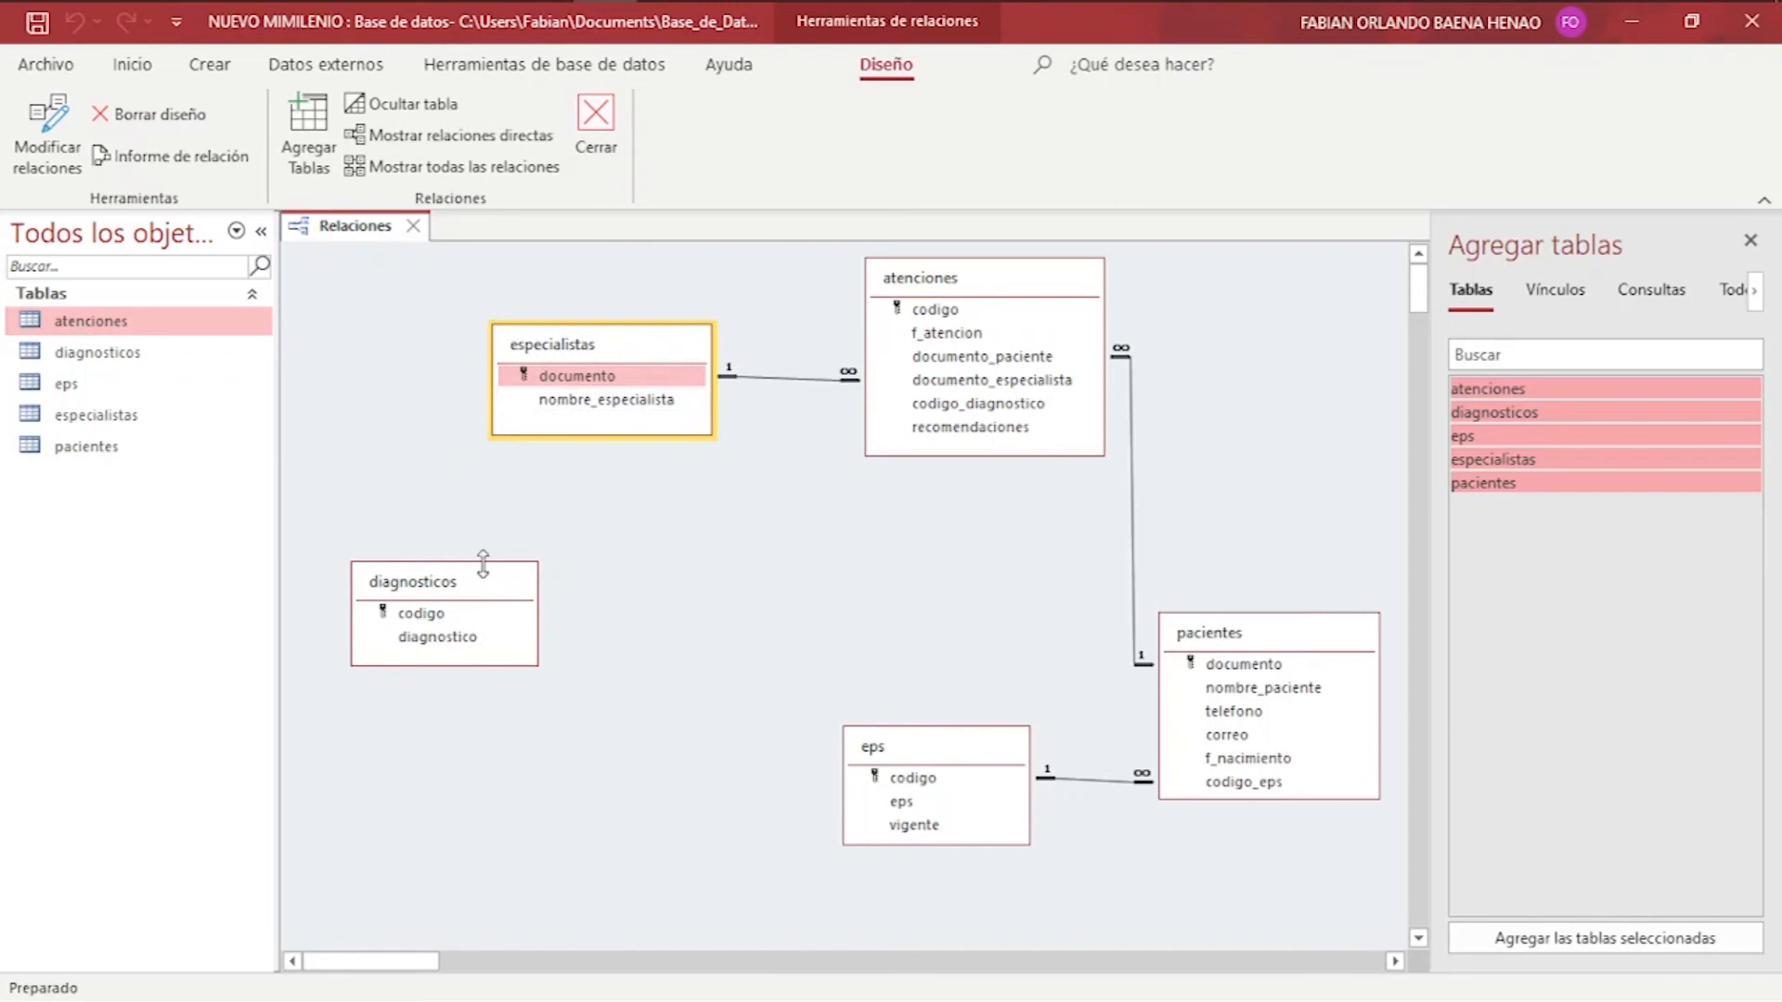
Place diagnosticos below especialistas, nearer to atenciones, and relate its codigo to codigo_diagnostico, enforcing referential integrity with cascade update.
drag(485, 584, 627, 555)
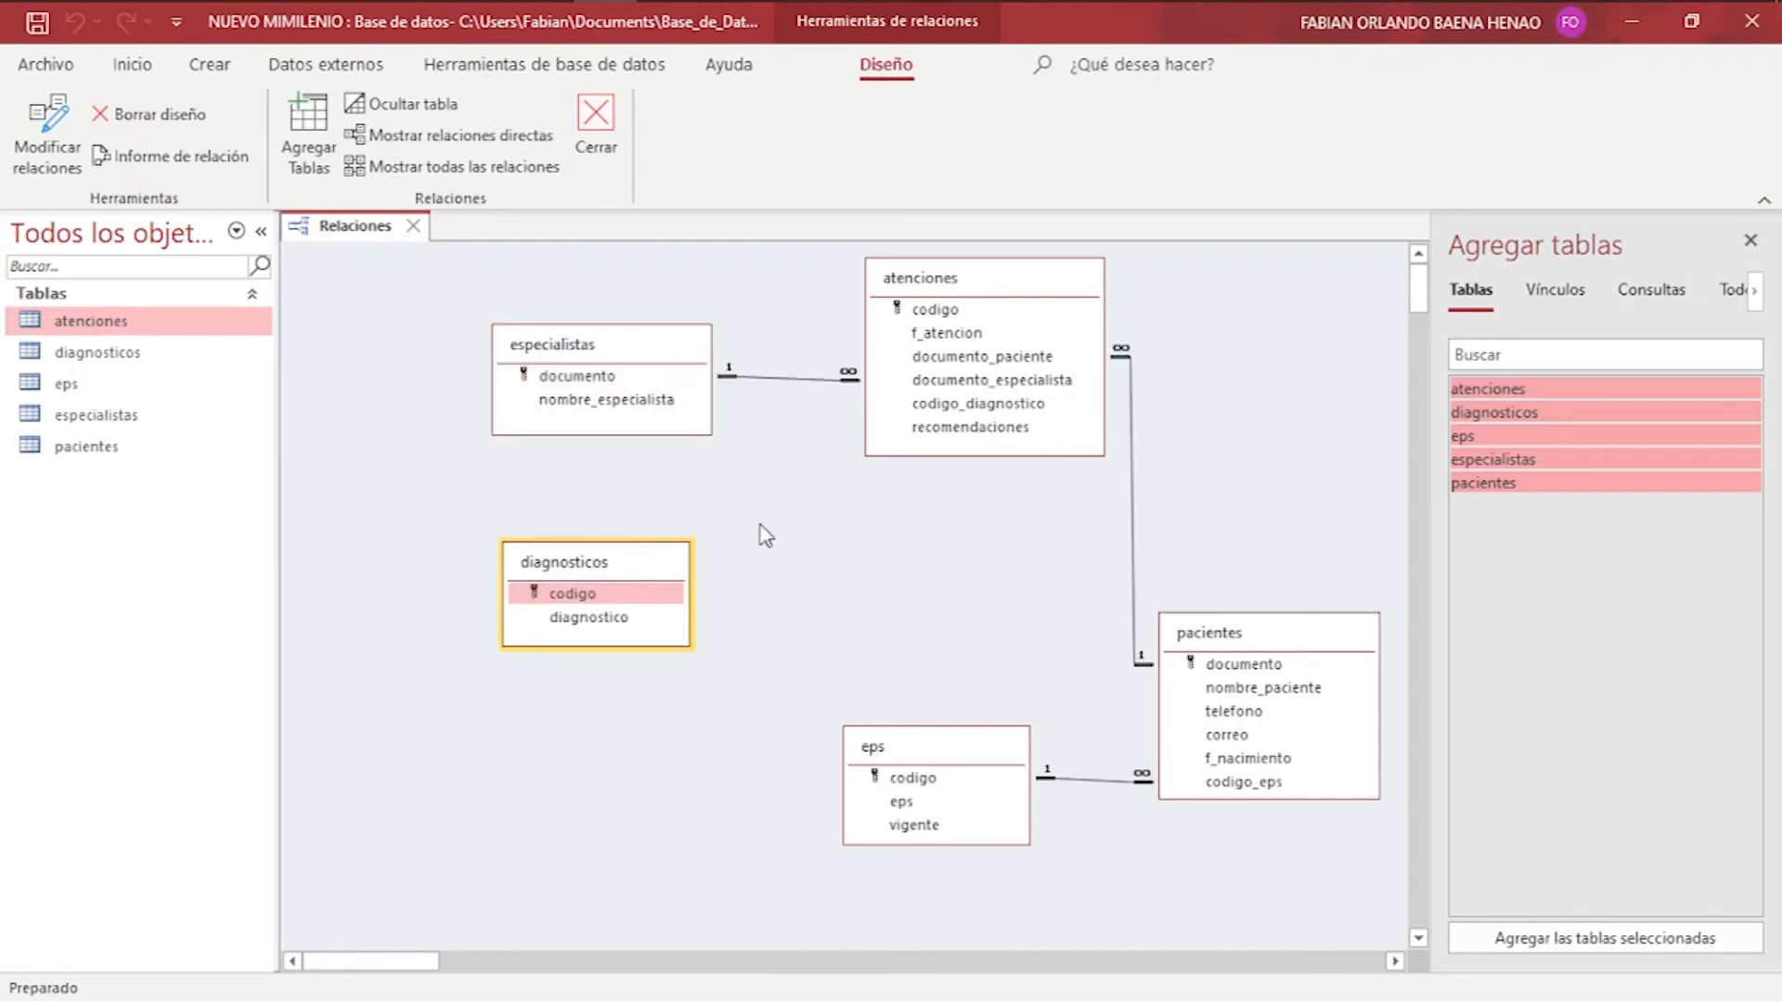
drag(595, 608, 953, 406)
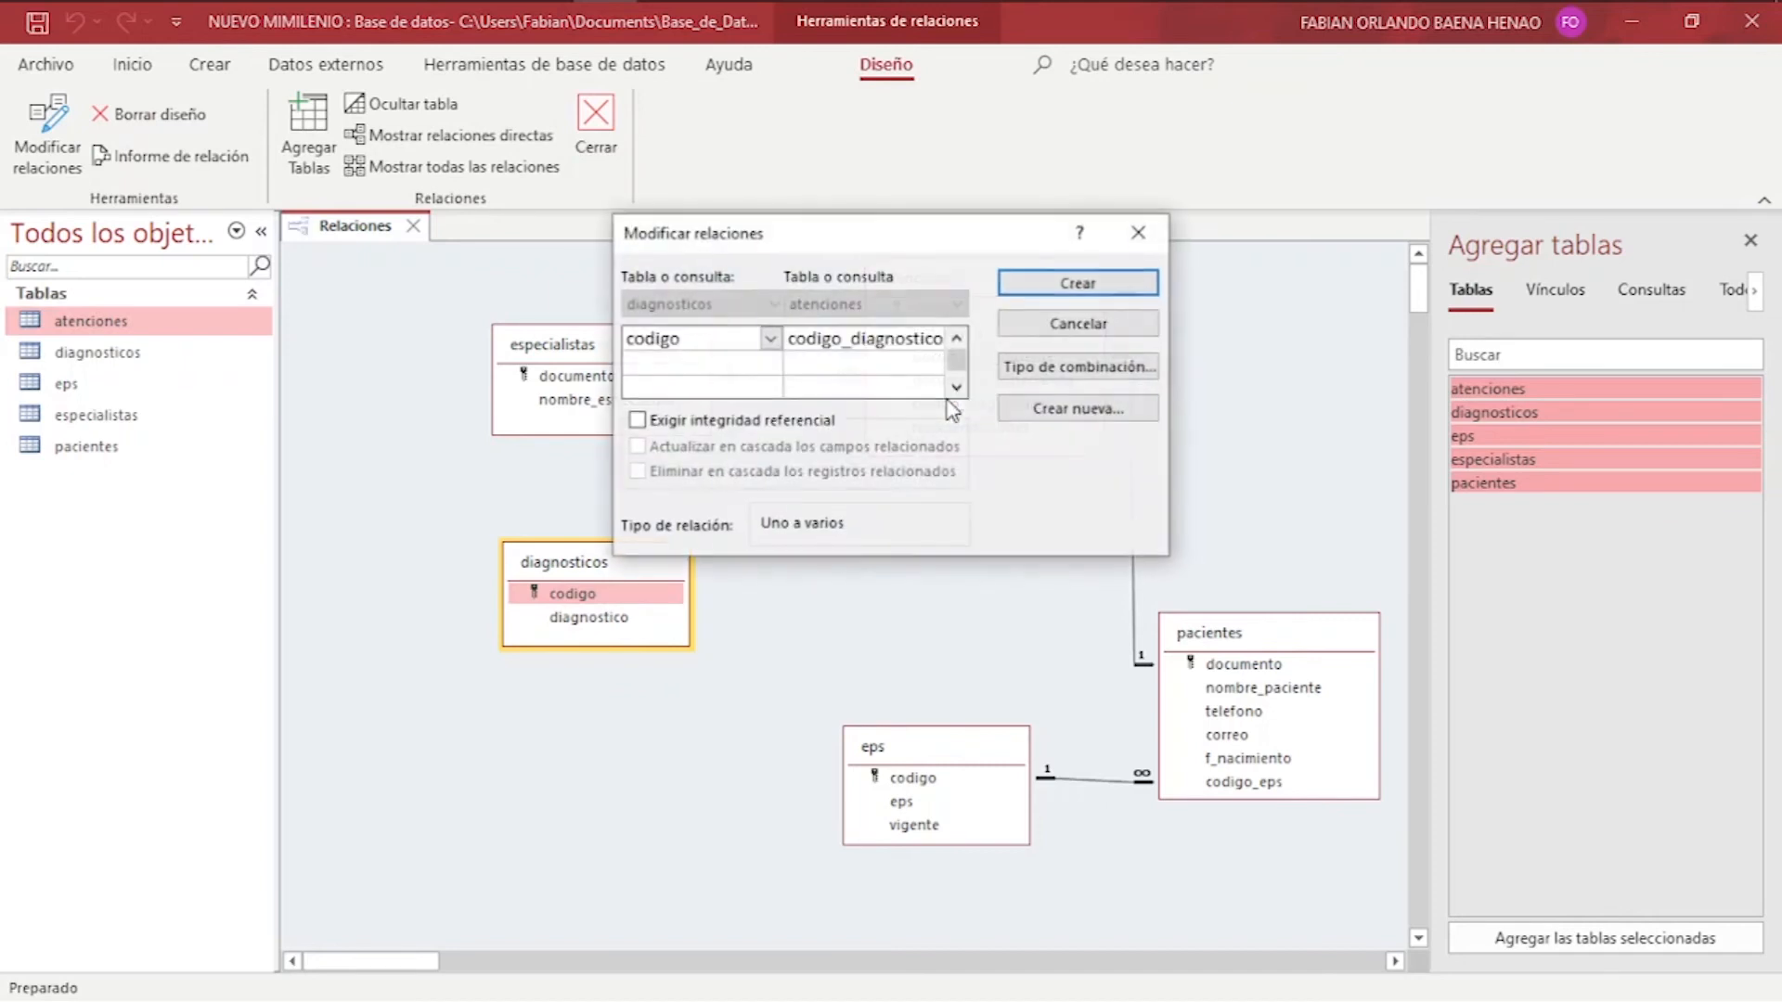
click(685, 433)
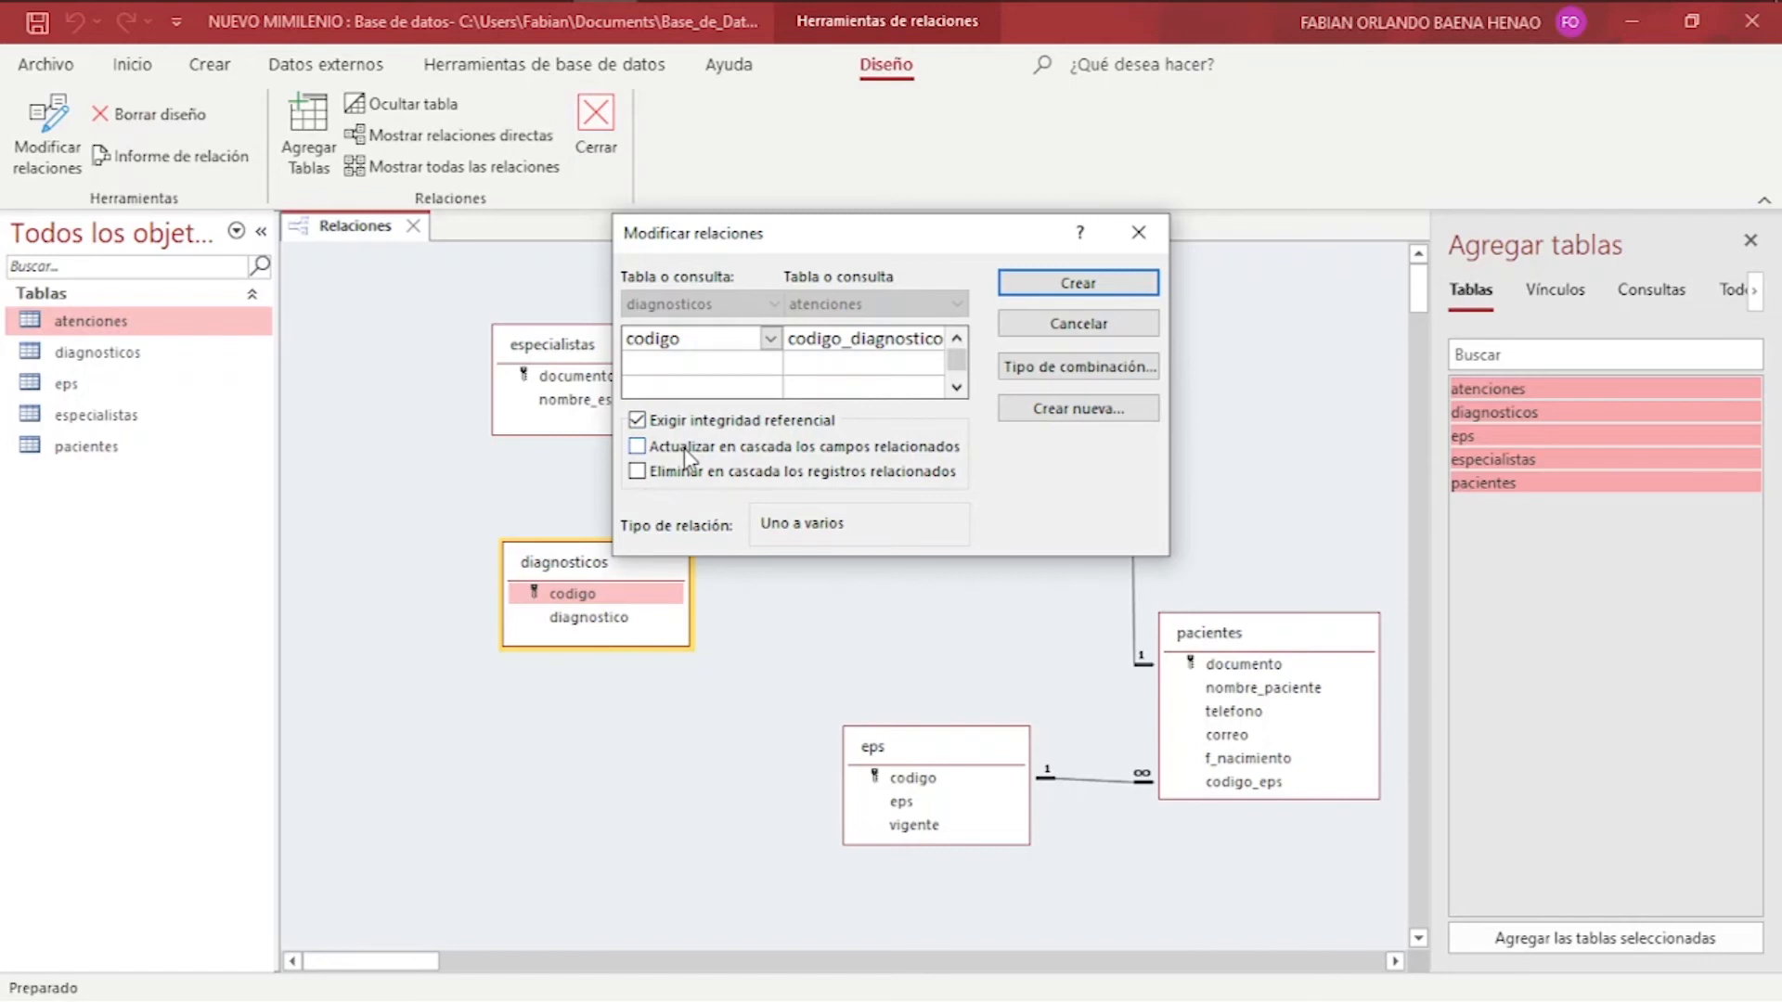
click(1123, 286)
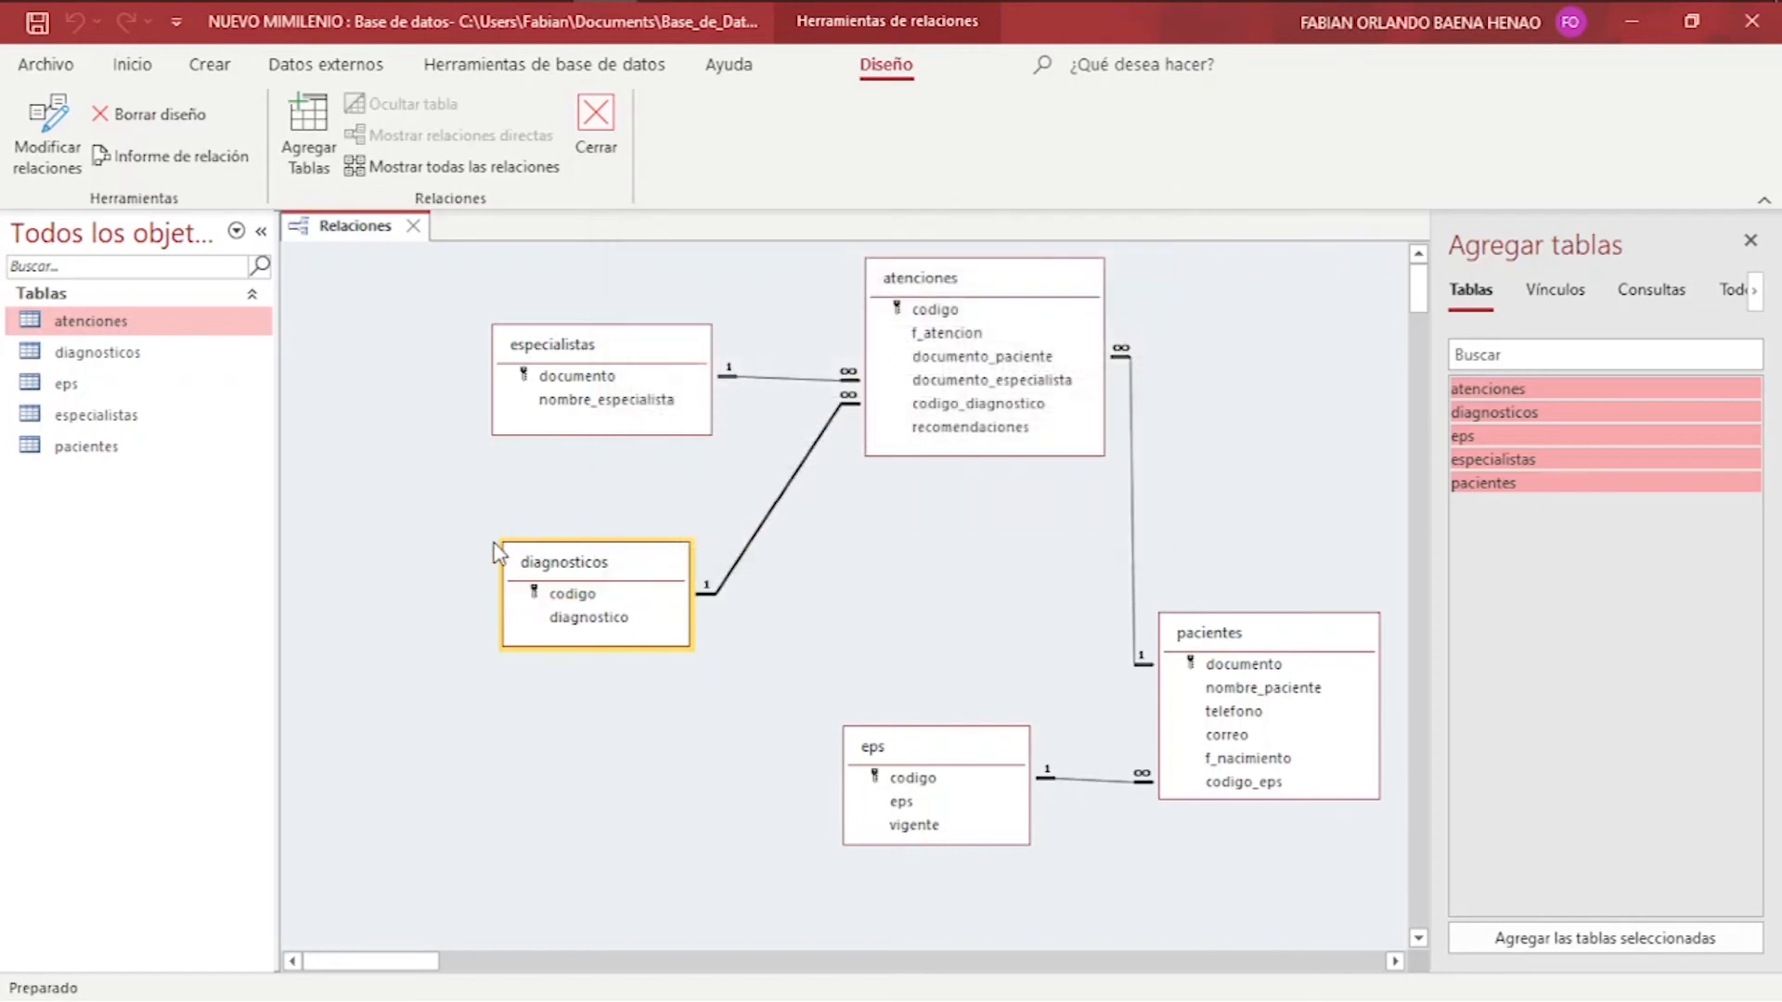
drag(546, 569, 664, 578)
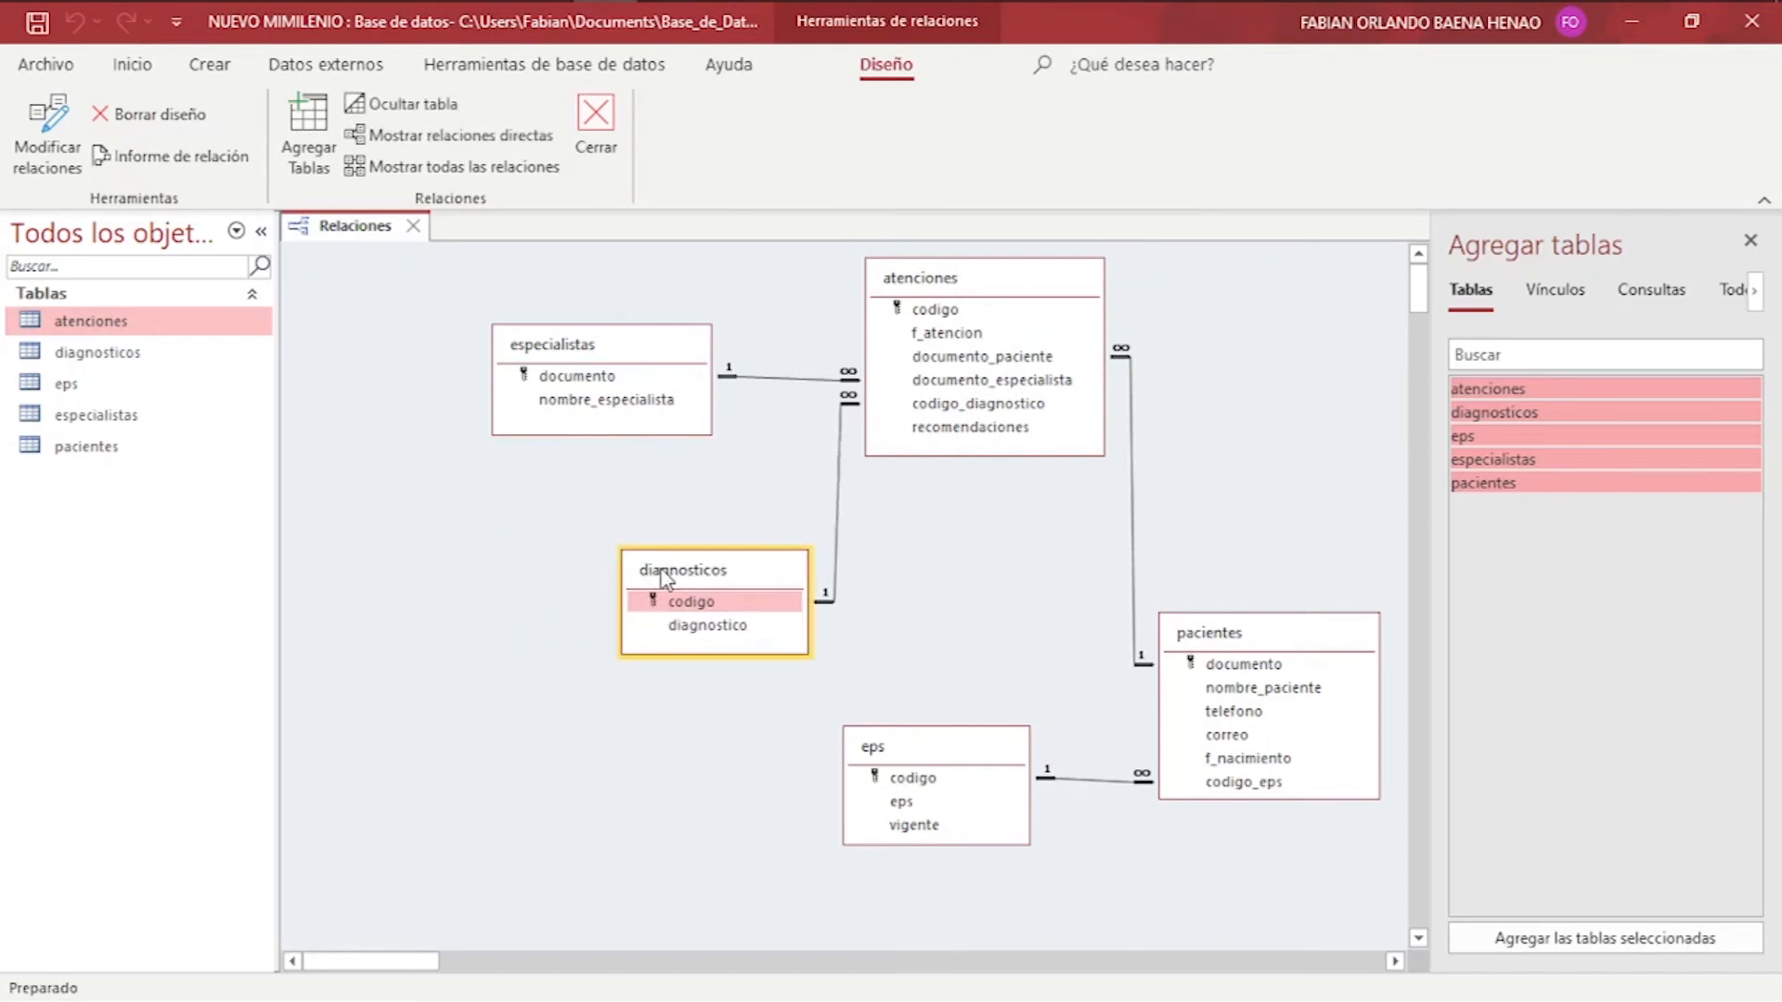
double_click(840, 529)
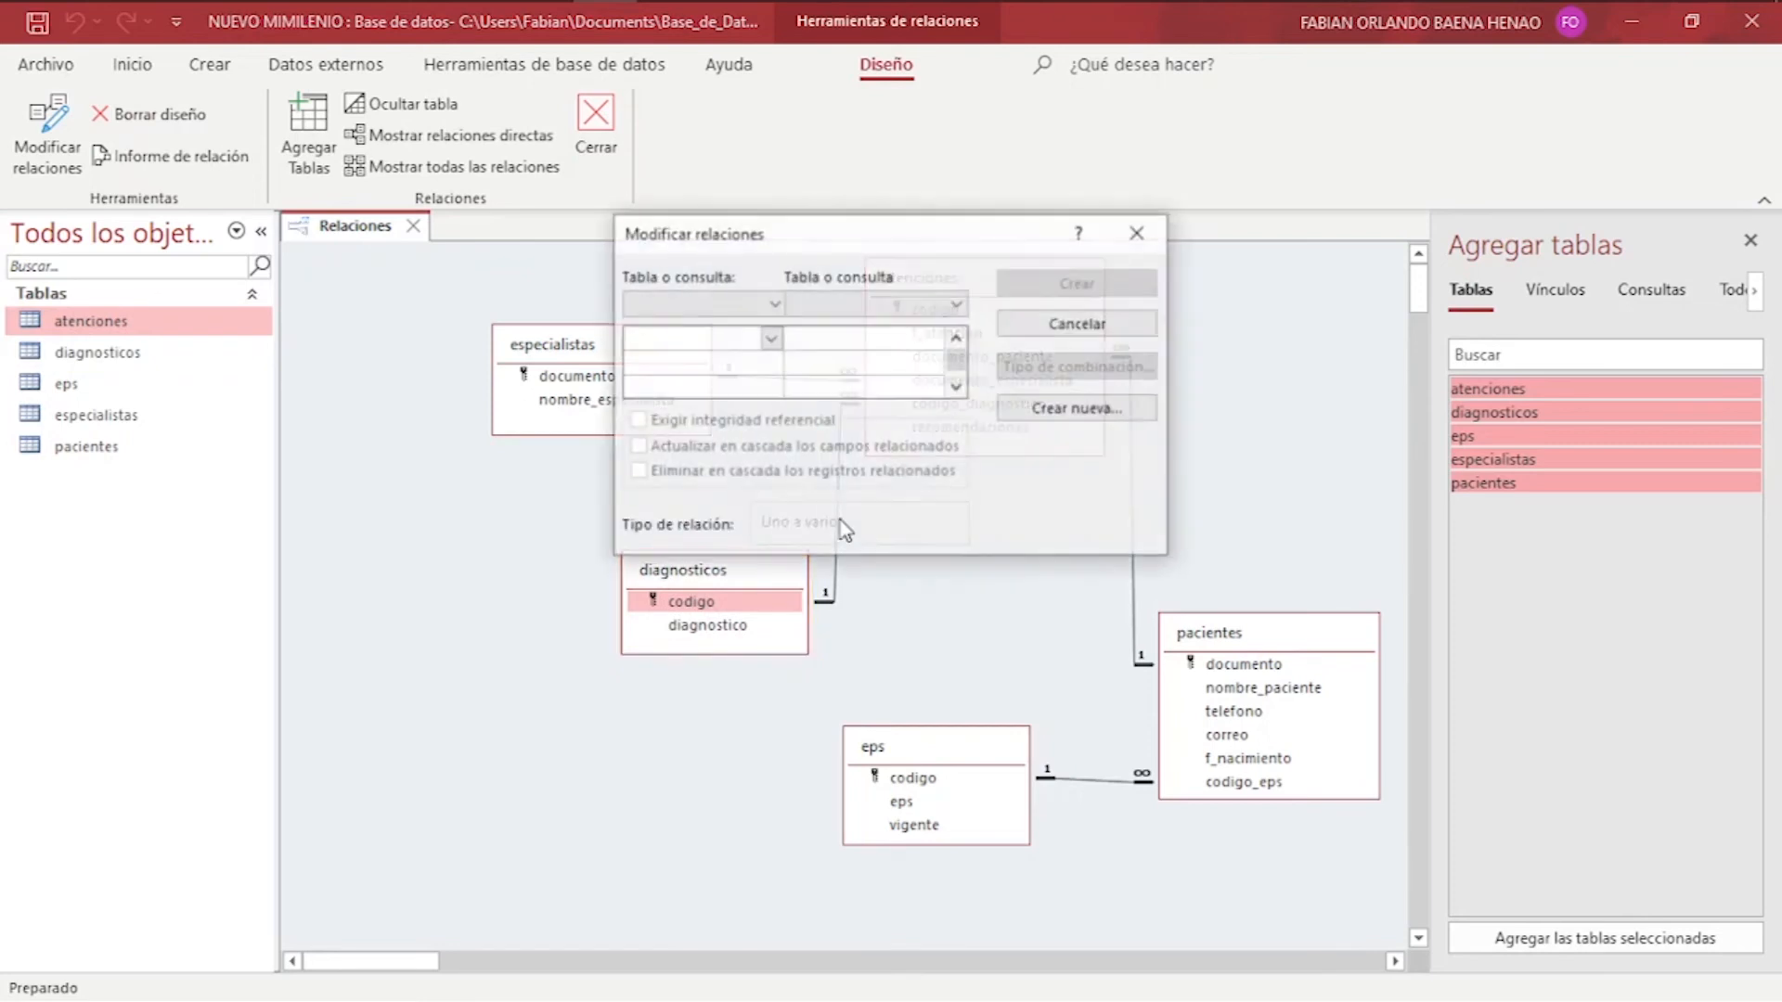
click(1132, 324)
double_click(852, 409)
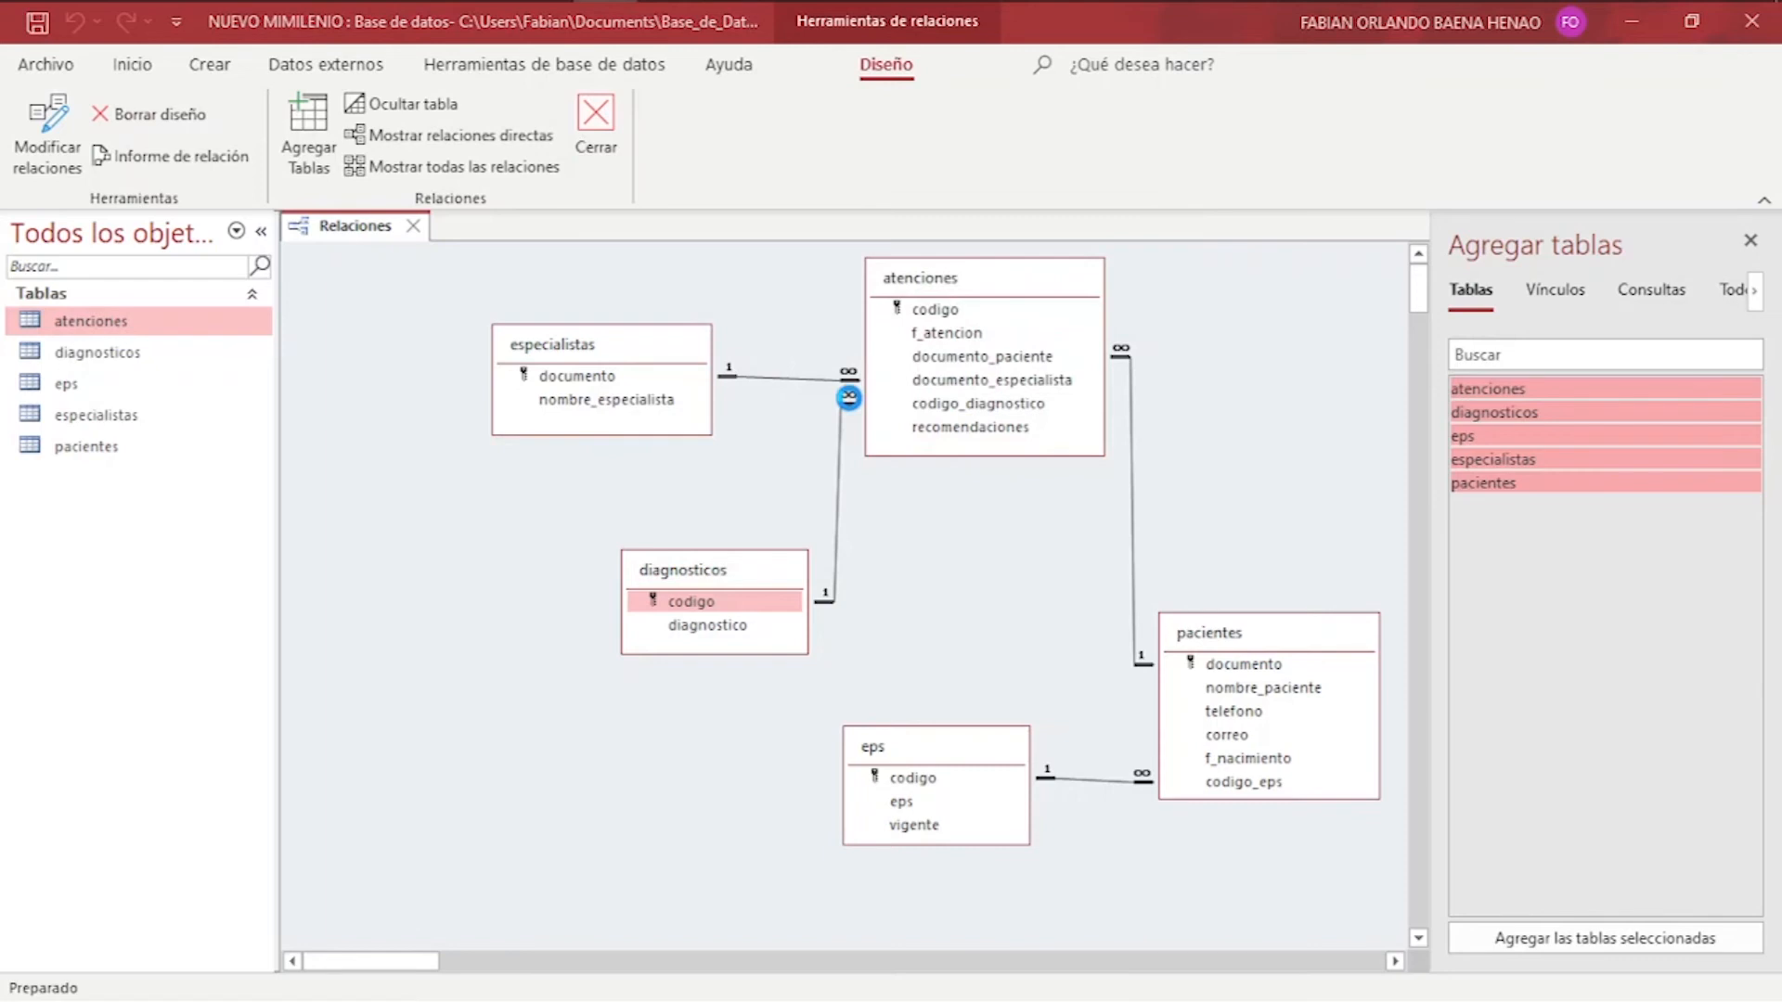
click(1134, 321)
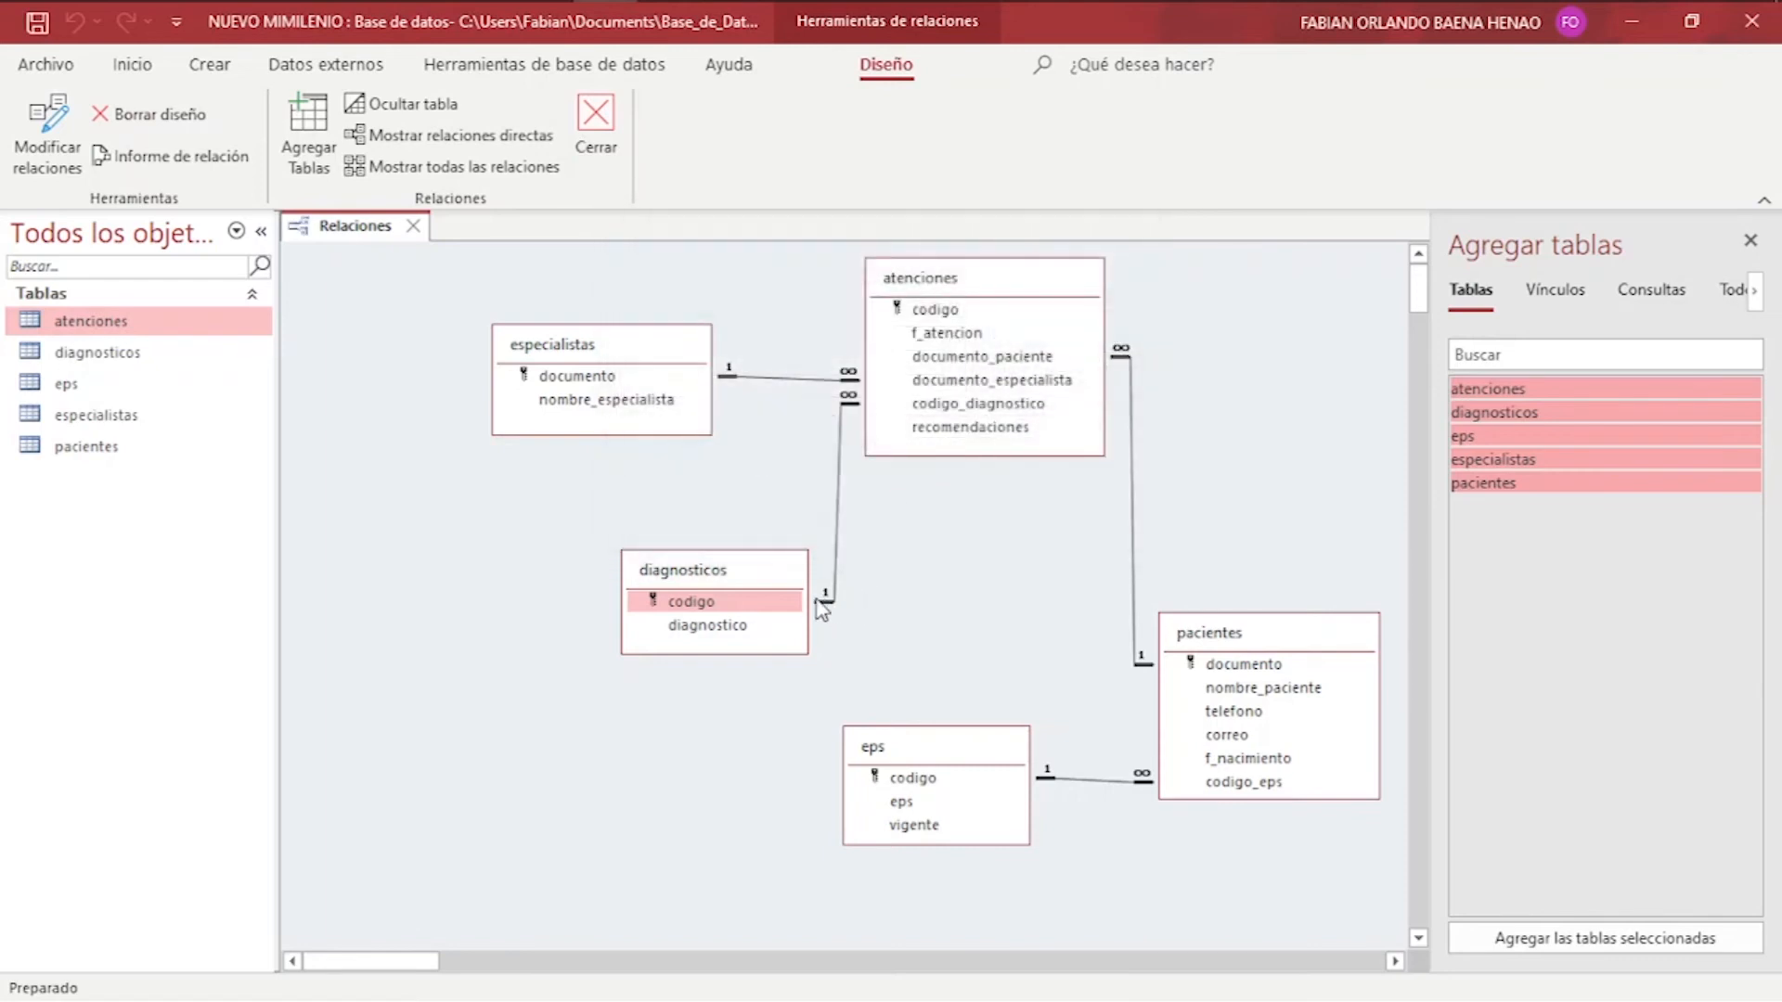
Start deleting the relationship between diagnosticos and atenciones but decline it, and inspect the relationship's settings without changing them.
click(843, 464)
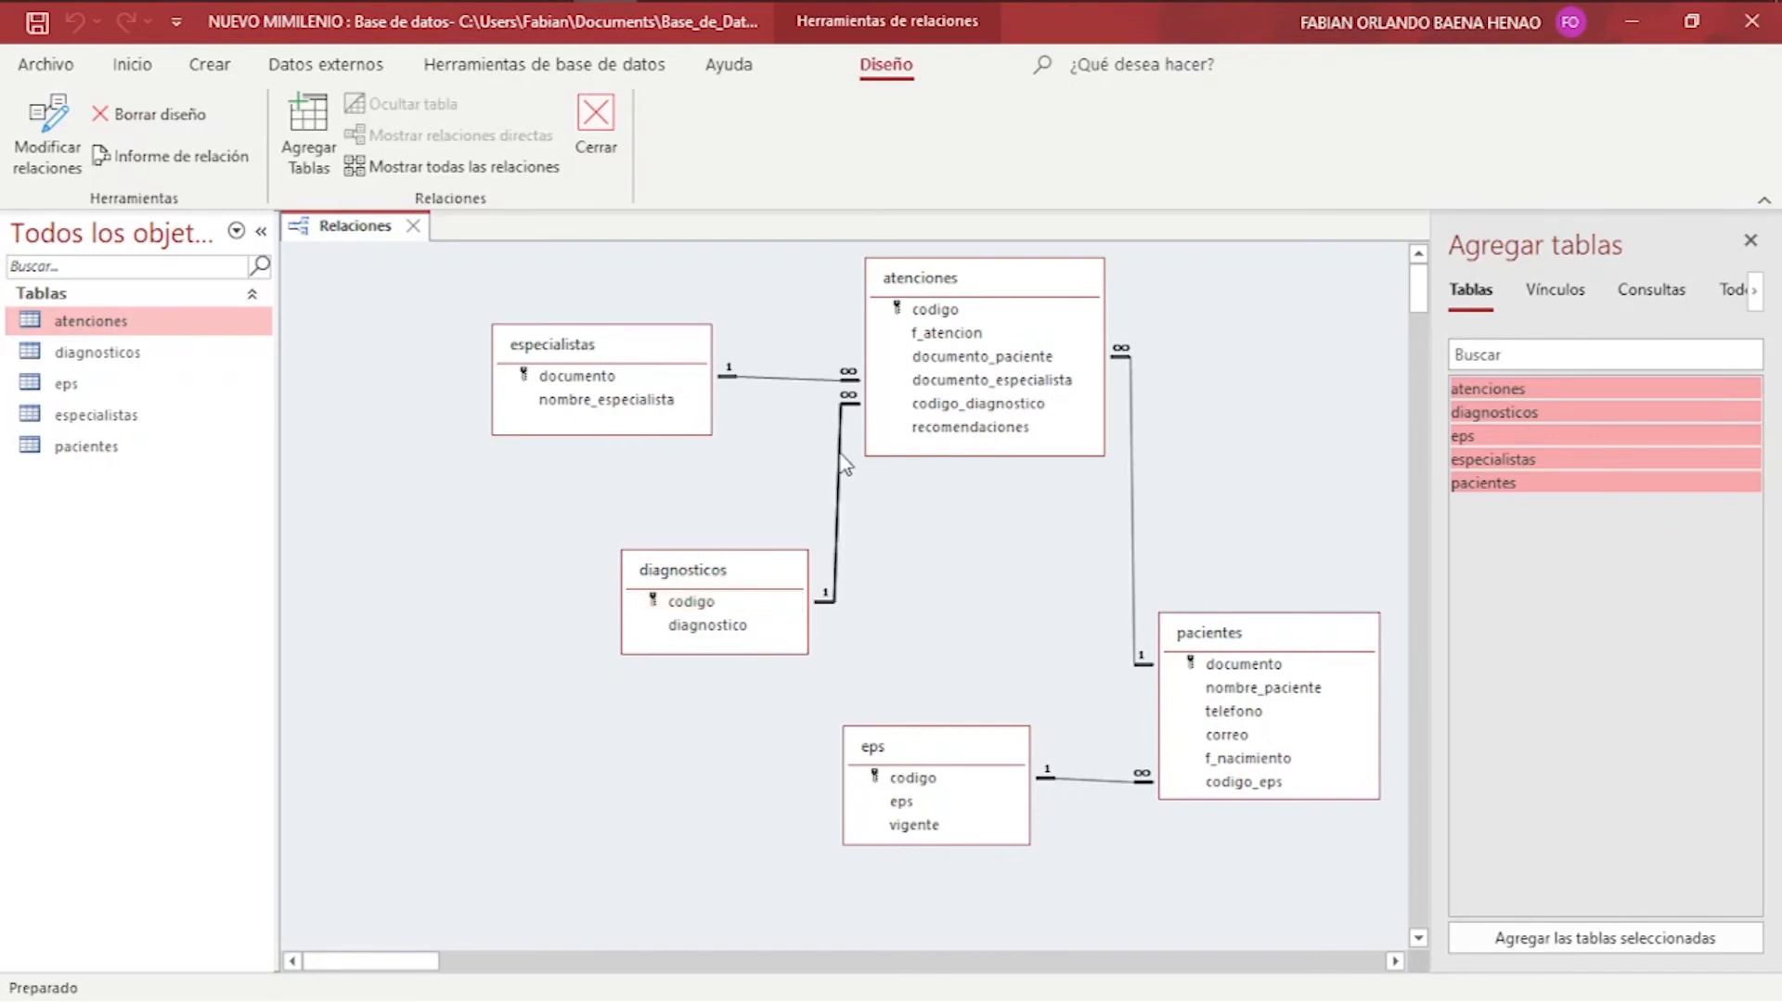
key(Delete)
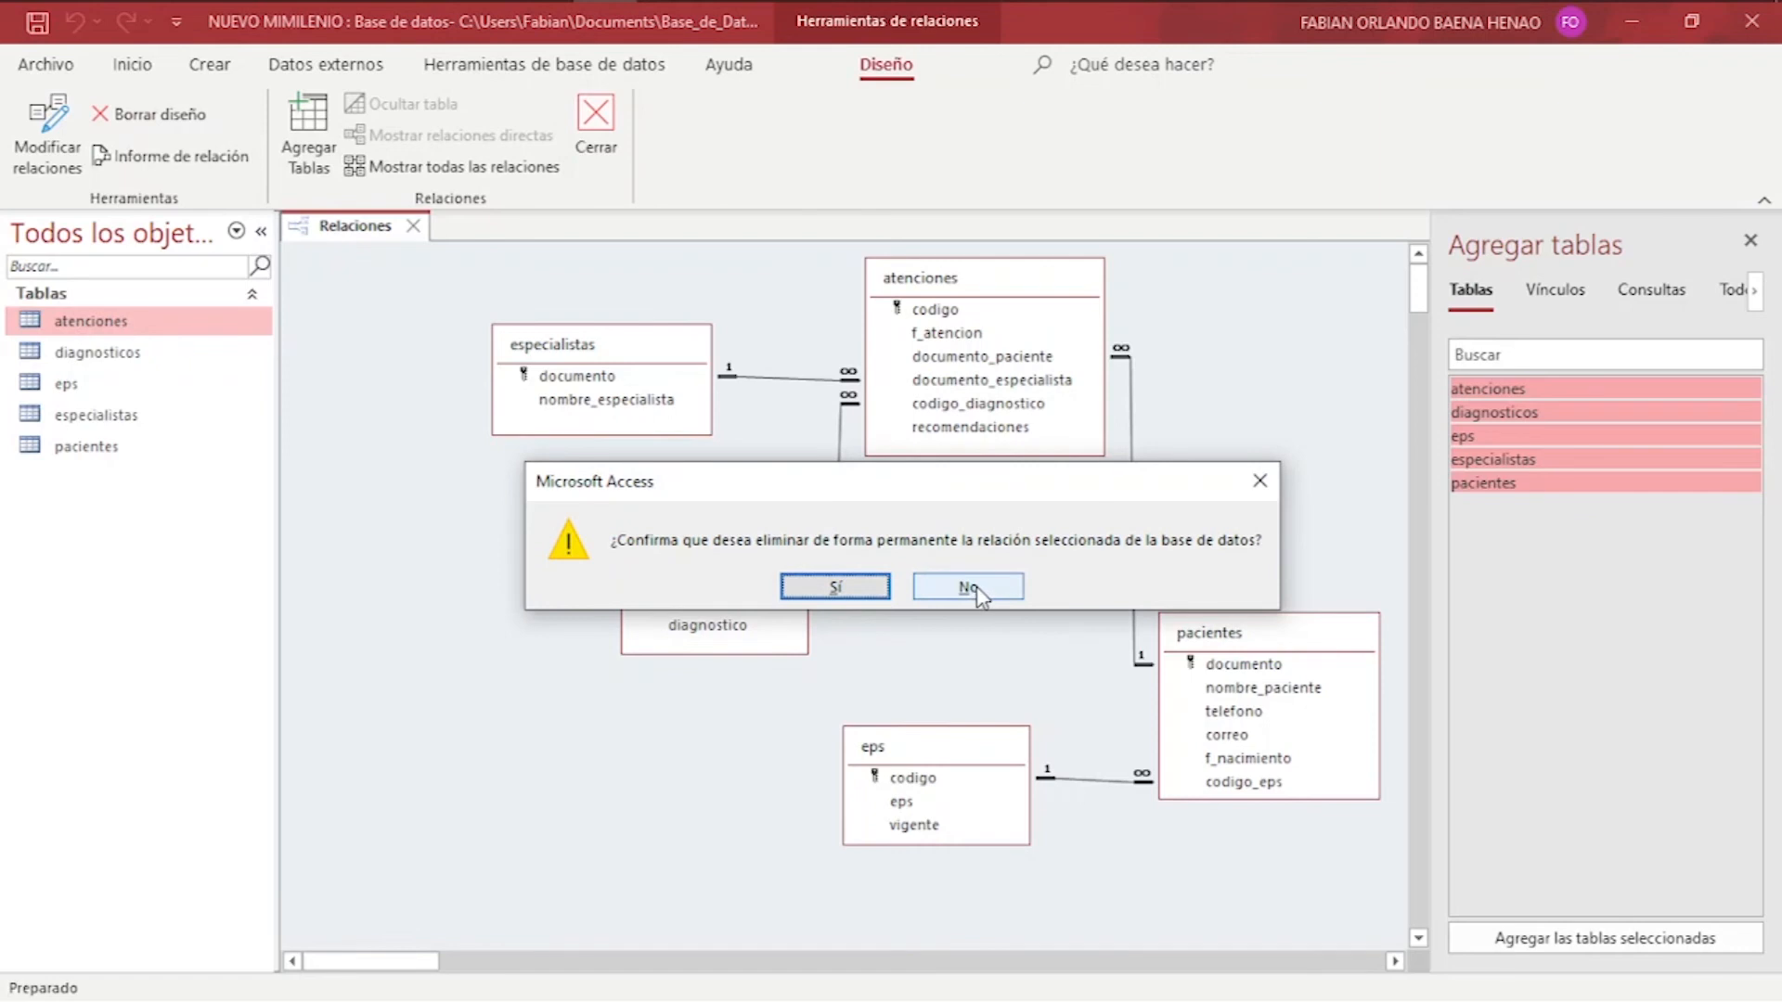
click(972, 589)
double_click(838, 489)
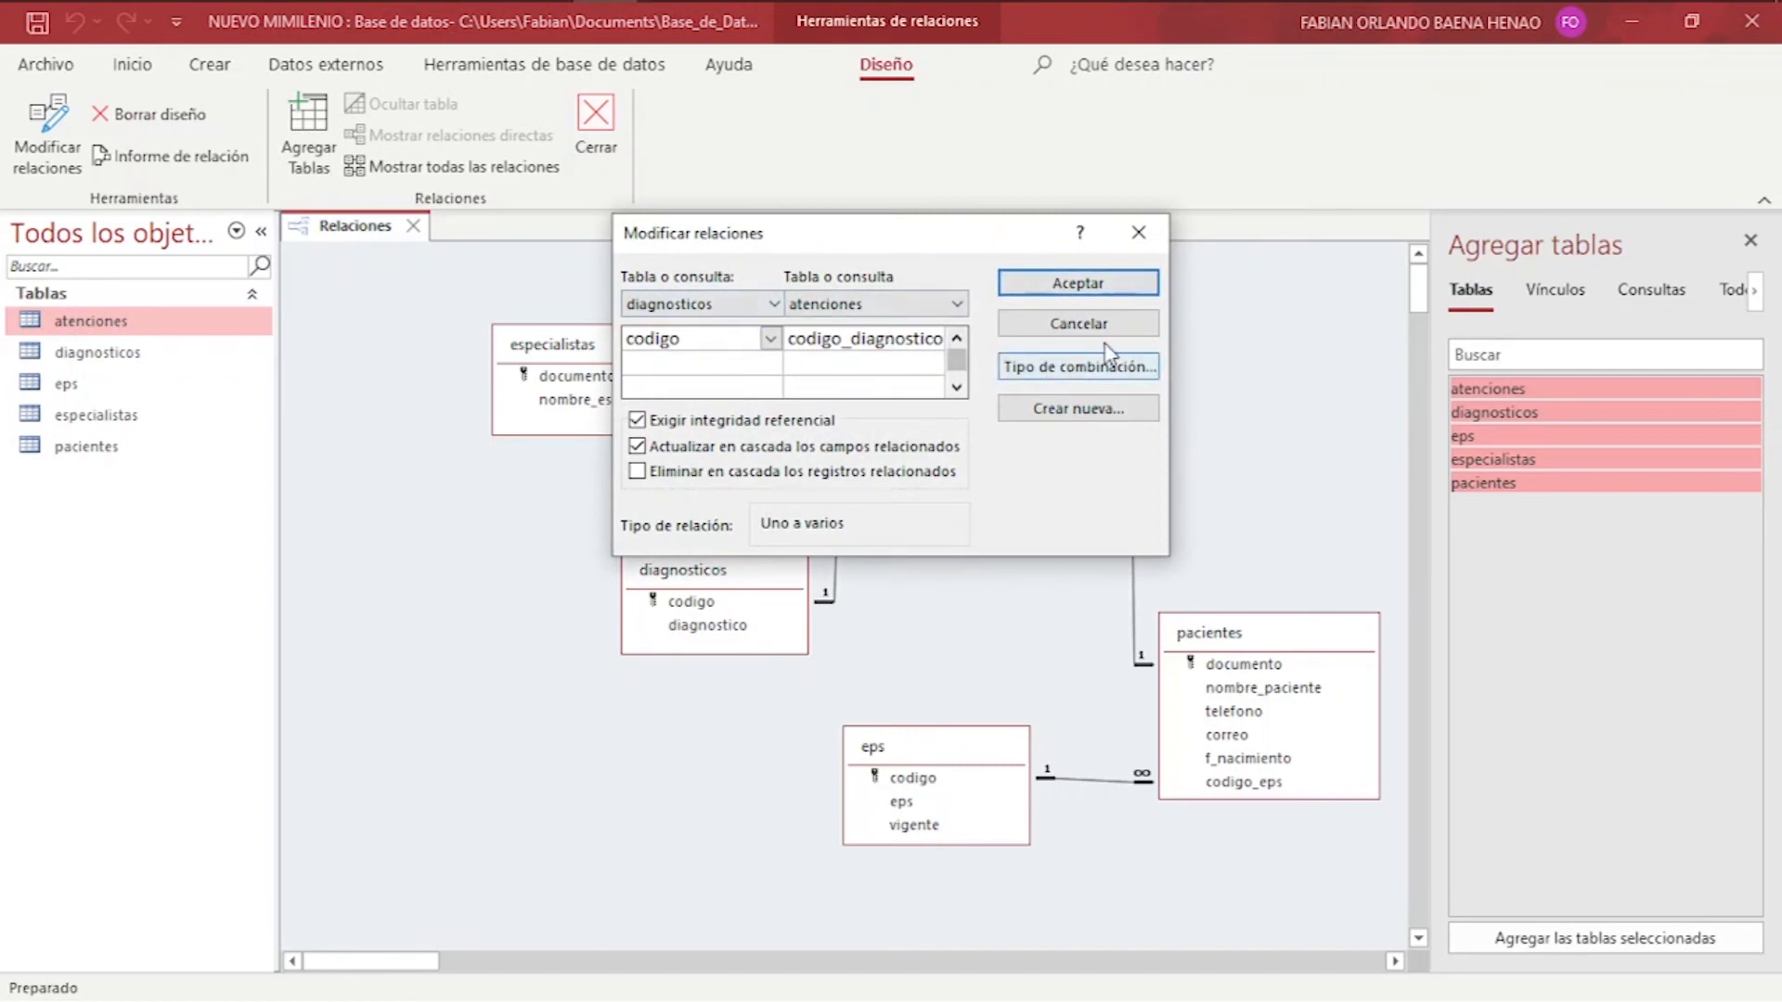
click(1121, 326)
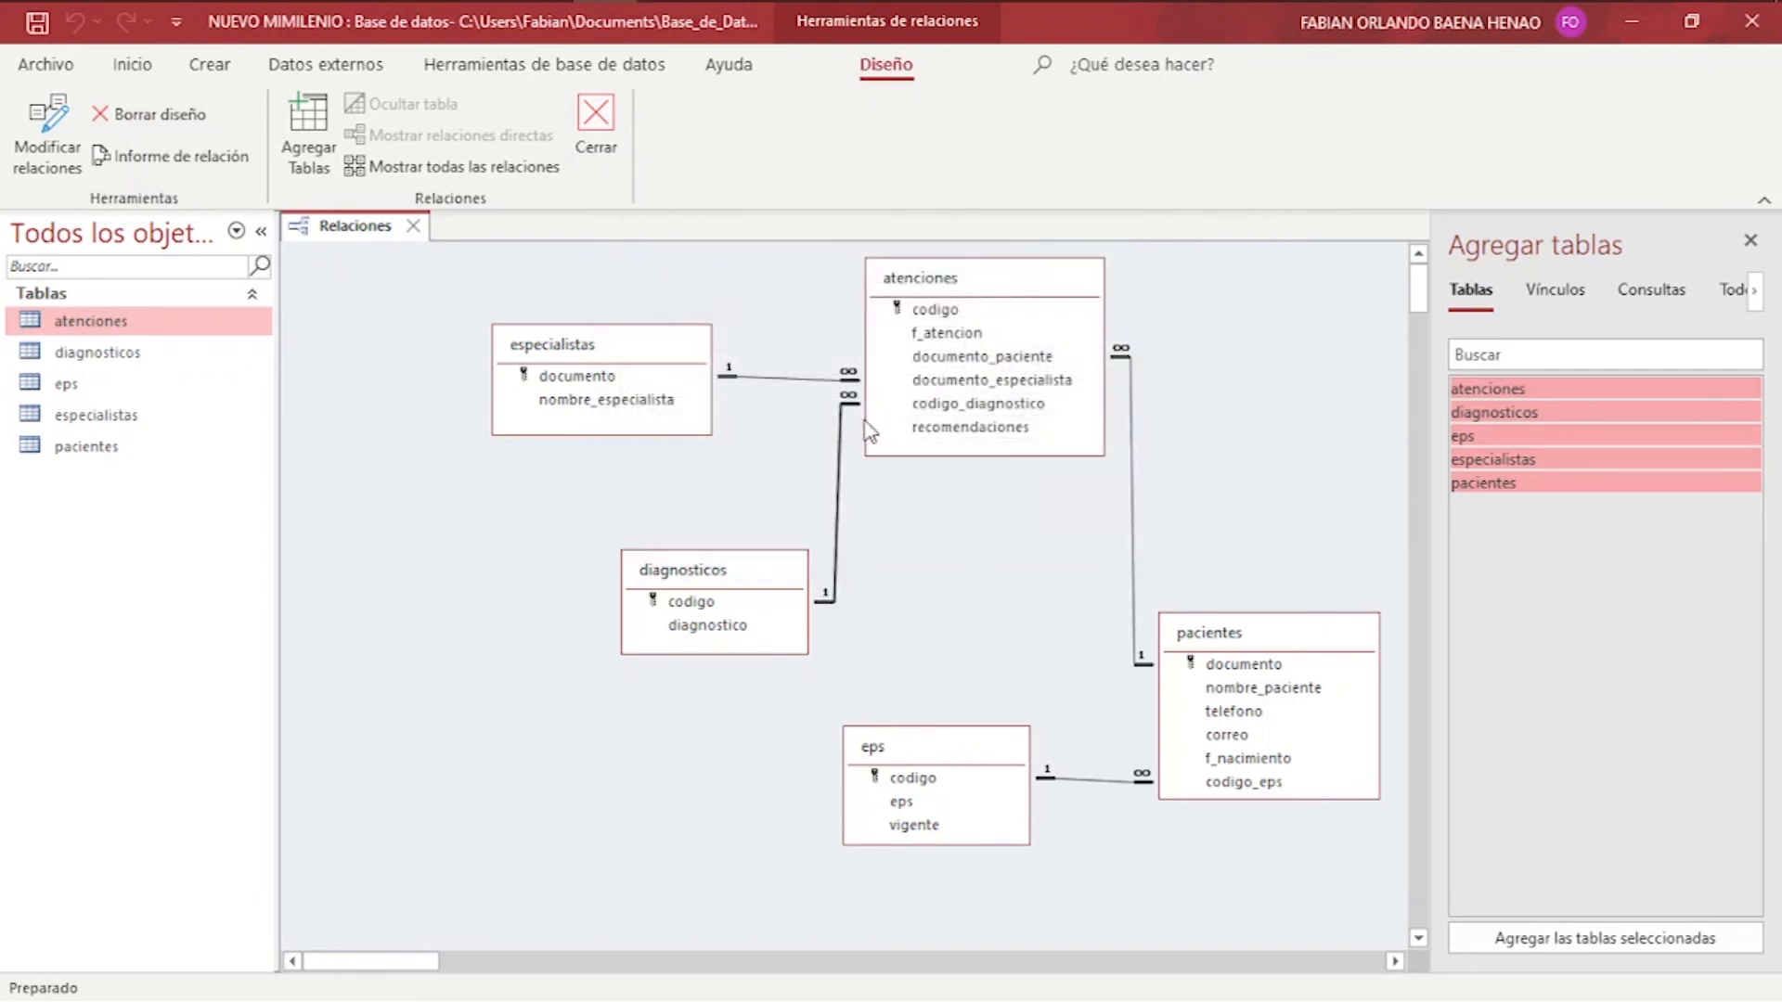
Examine the relationship lines and how the linking fields in atenciones and pacientes connect to especialistas, diagnosticos and eps.
click(818, 381)
click(1123, 357)
click(1131, 375)
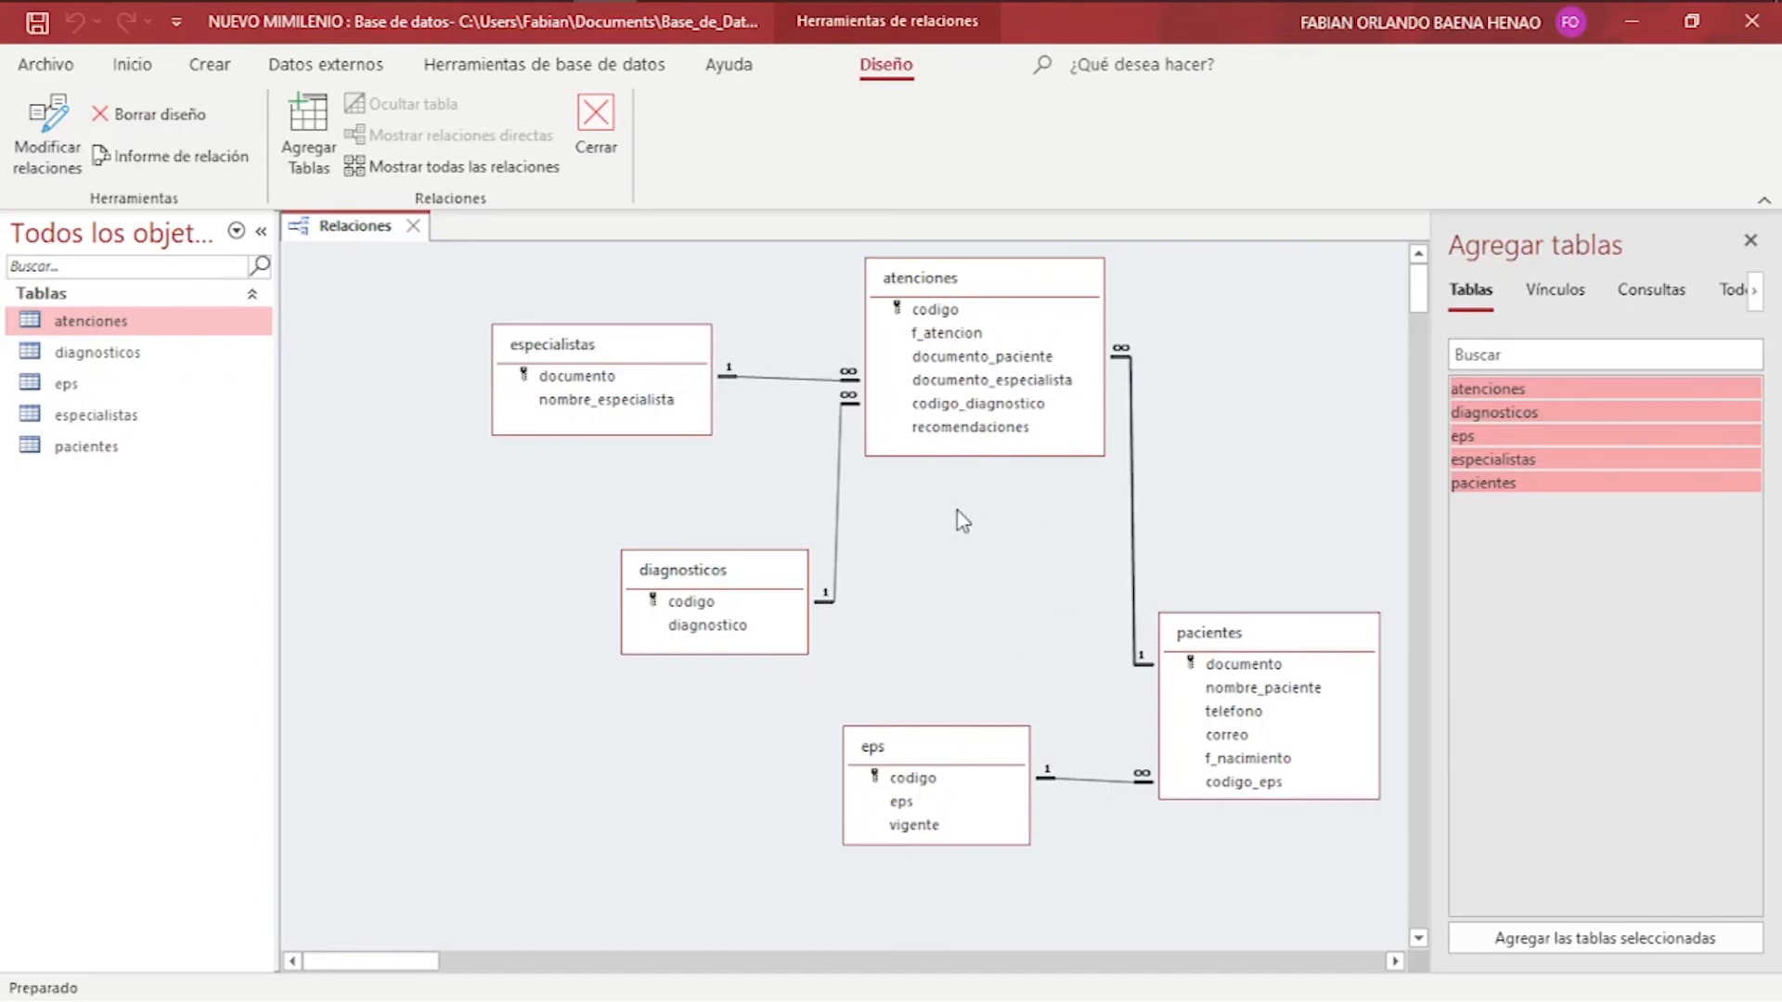
click(1000, 280)
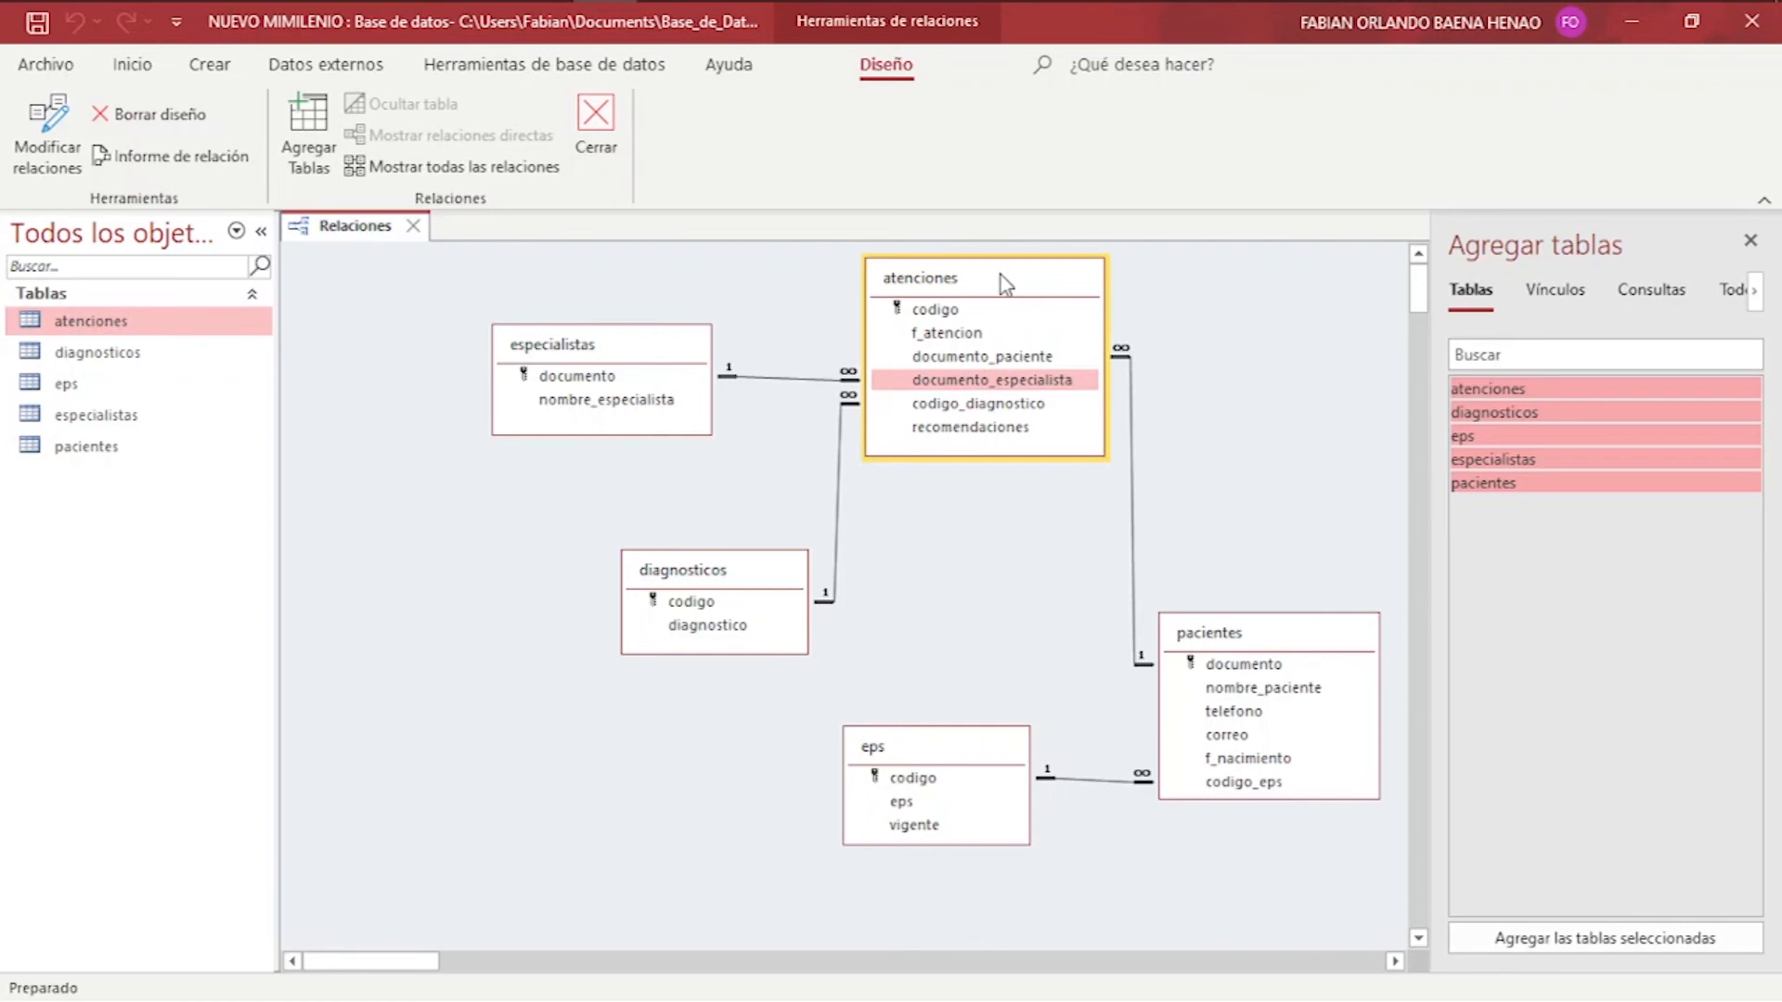
click(967, 341)
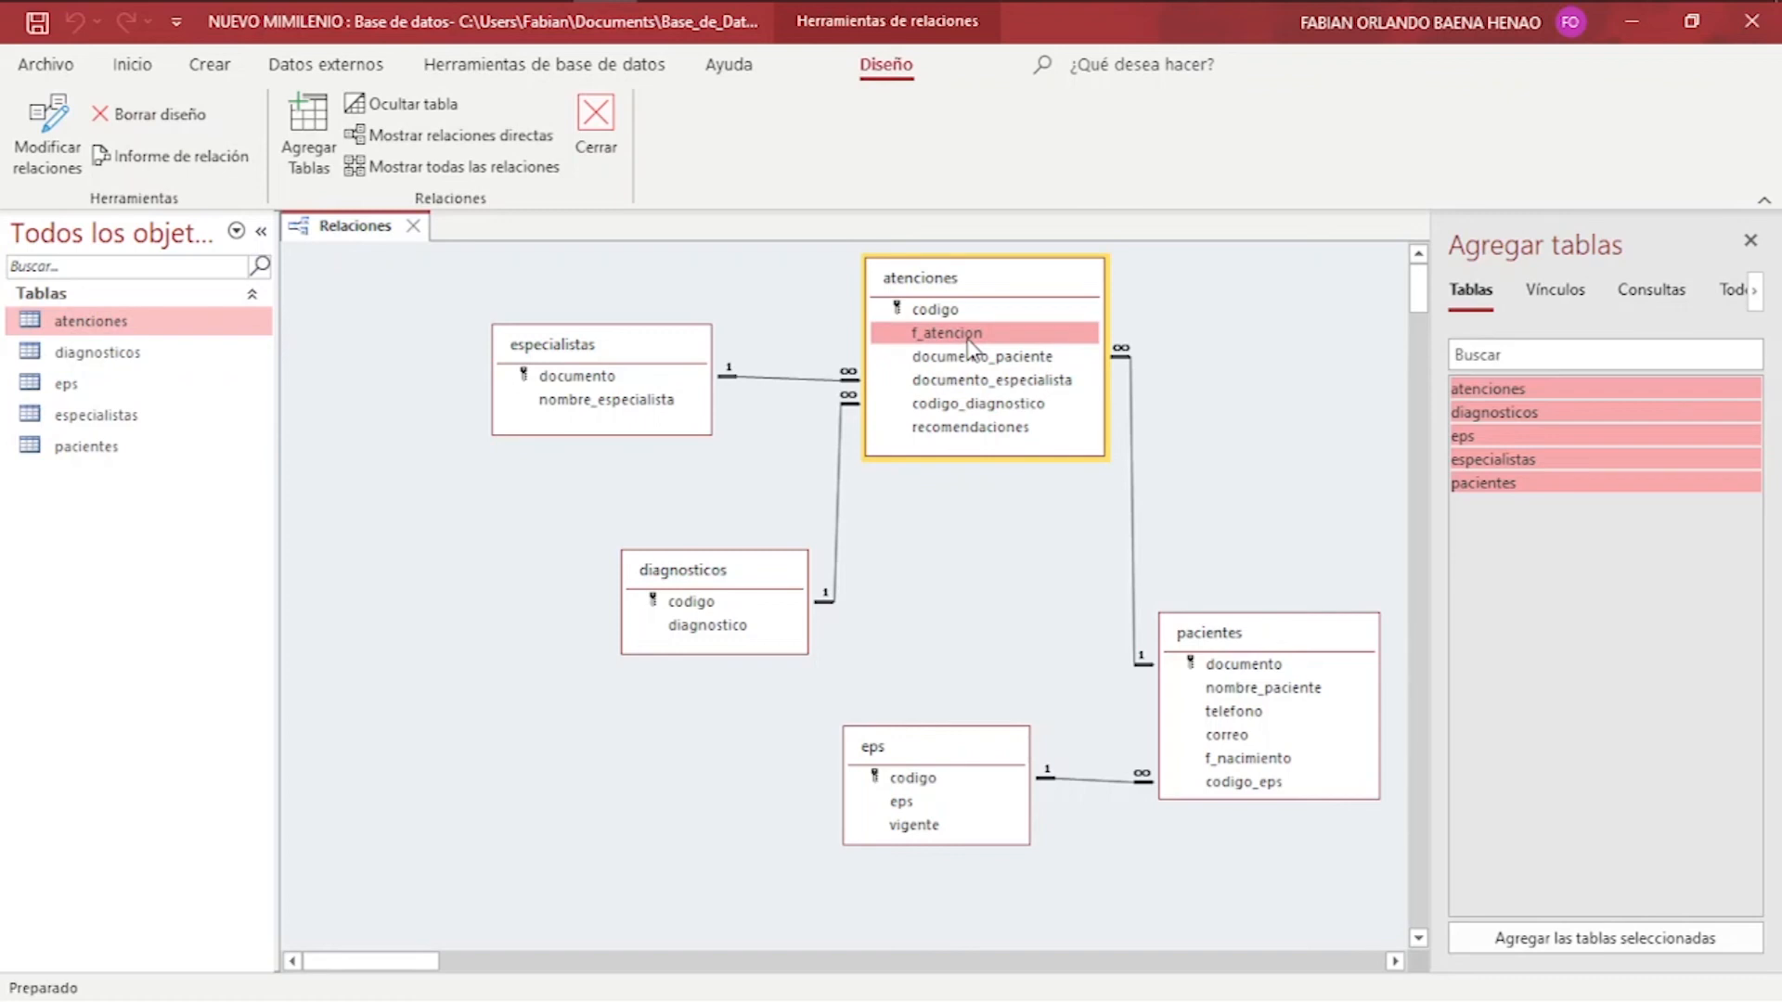
click(982, 429)
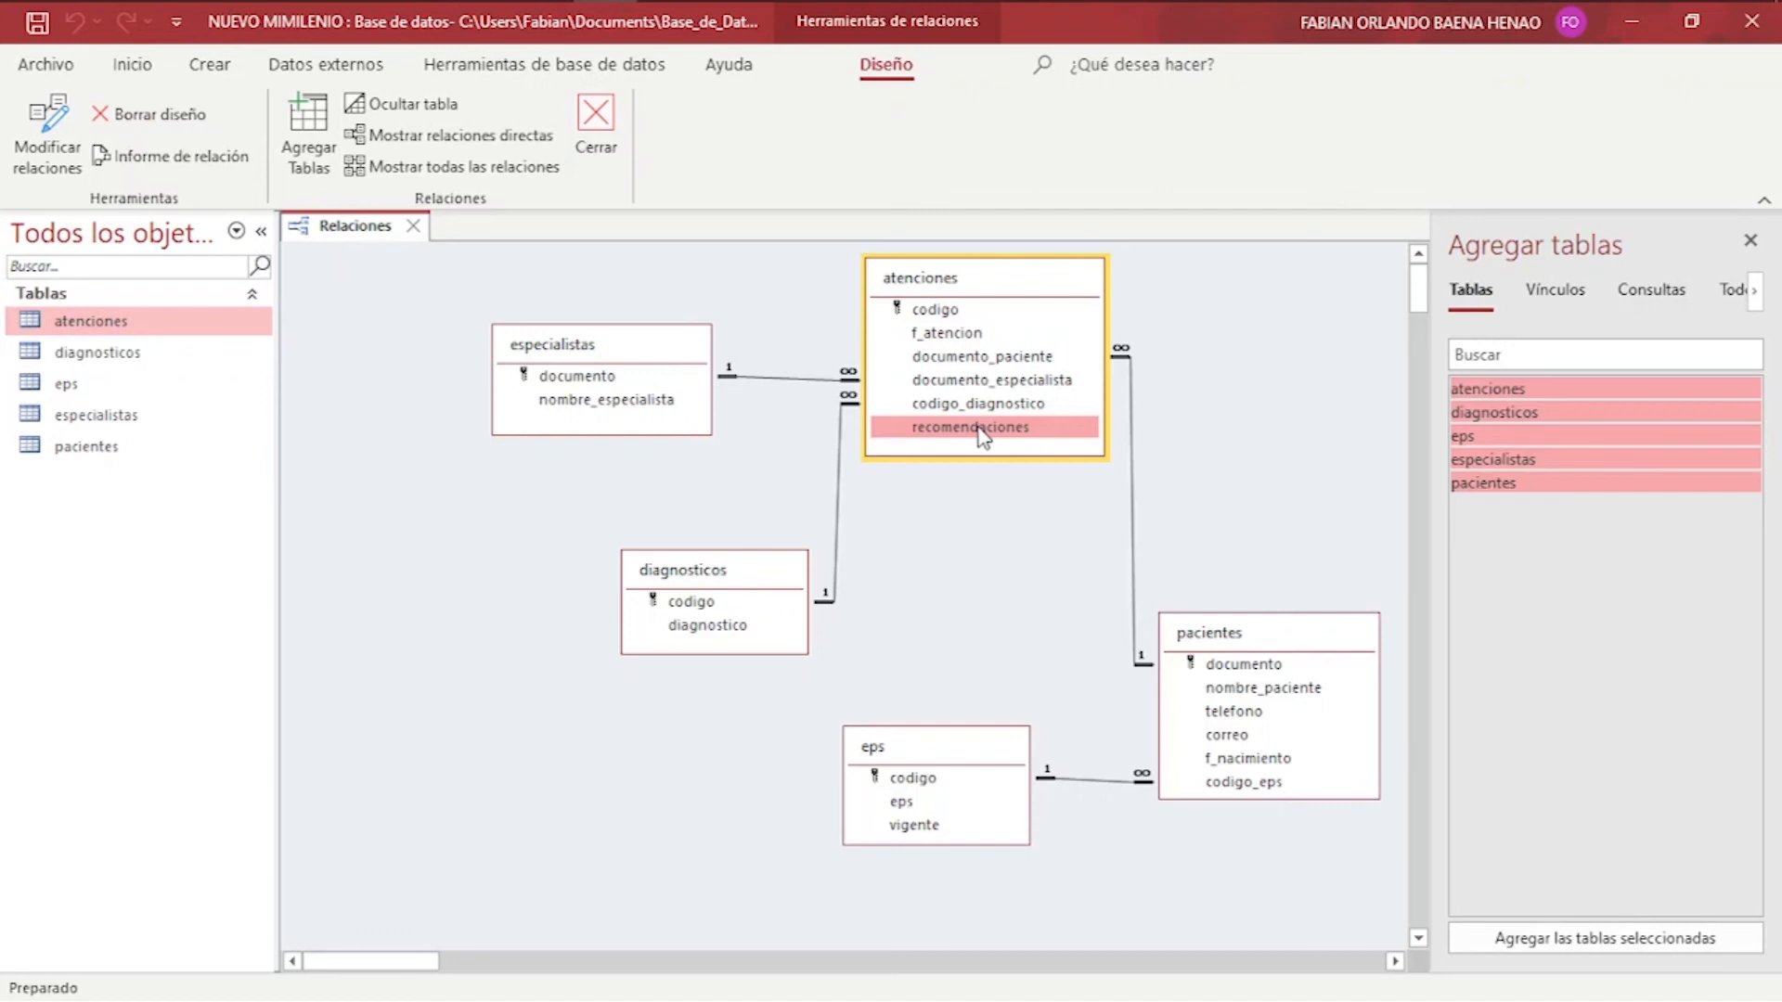
click(1000, 360)
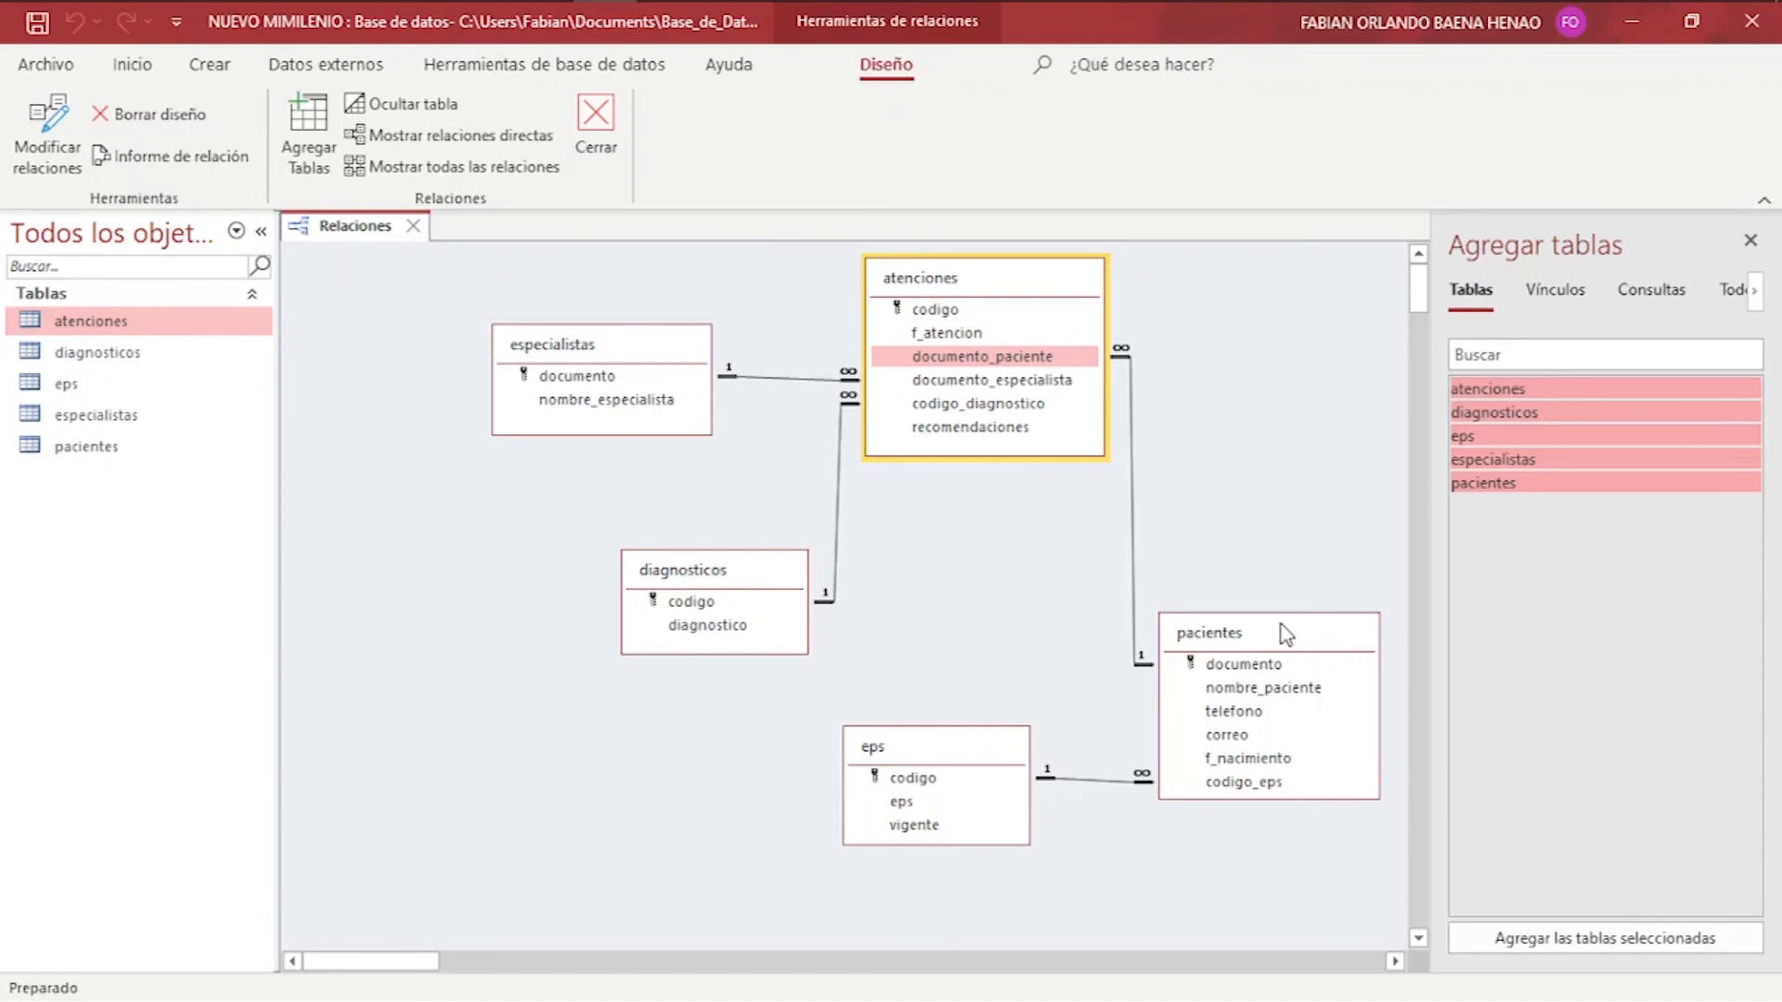
click(1245, 785)
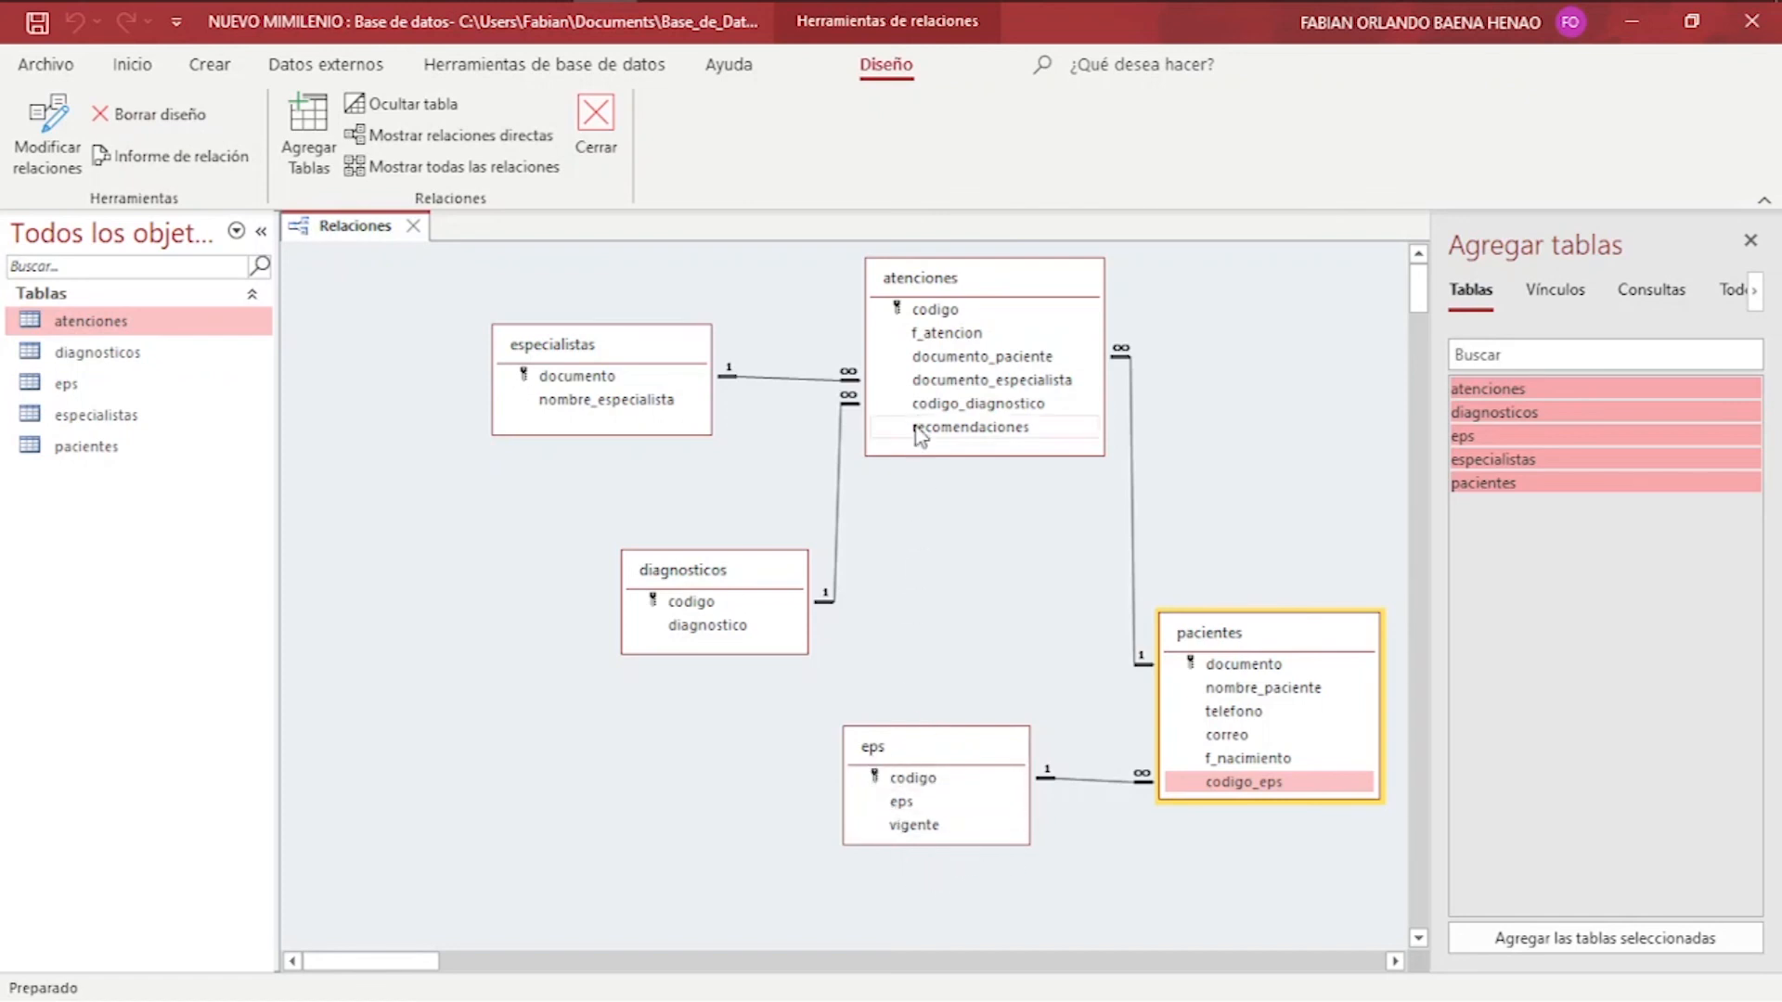
click(935, 390)
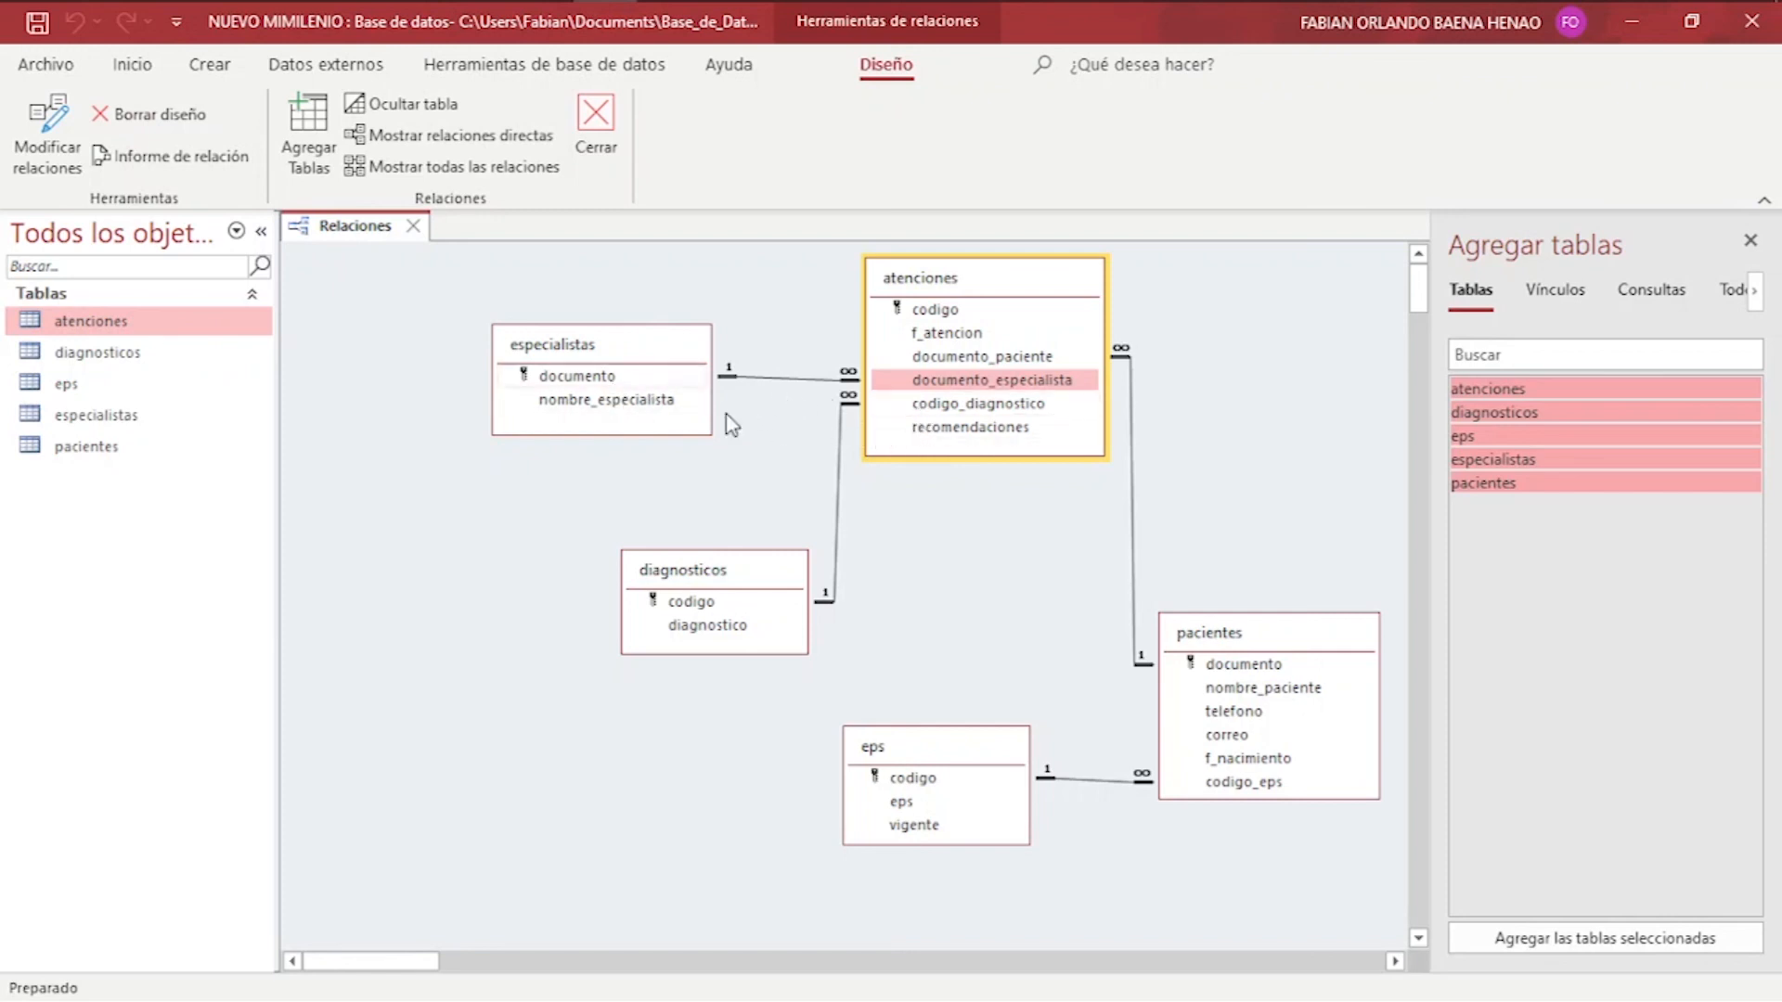
click(968, 407)
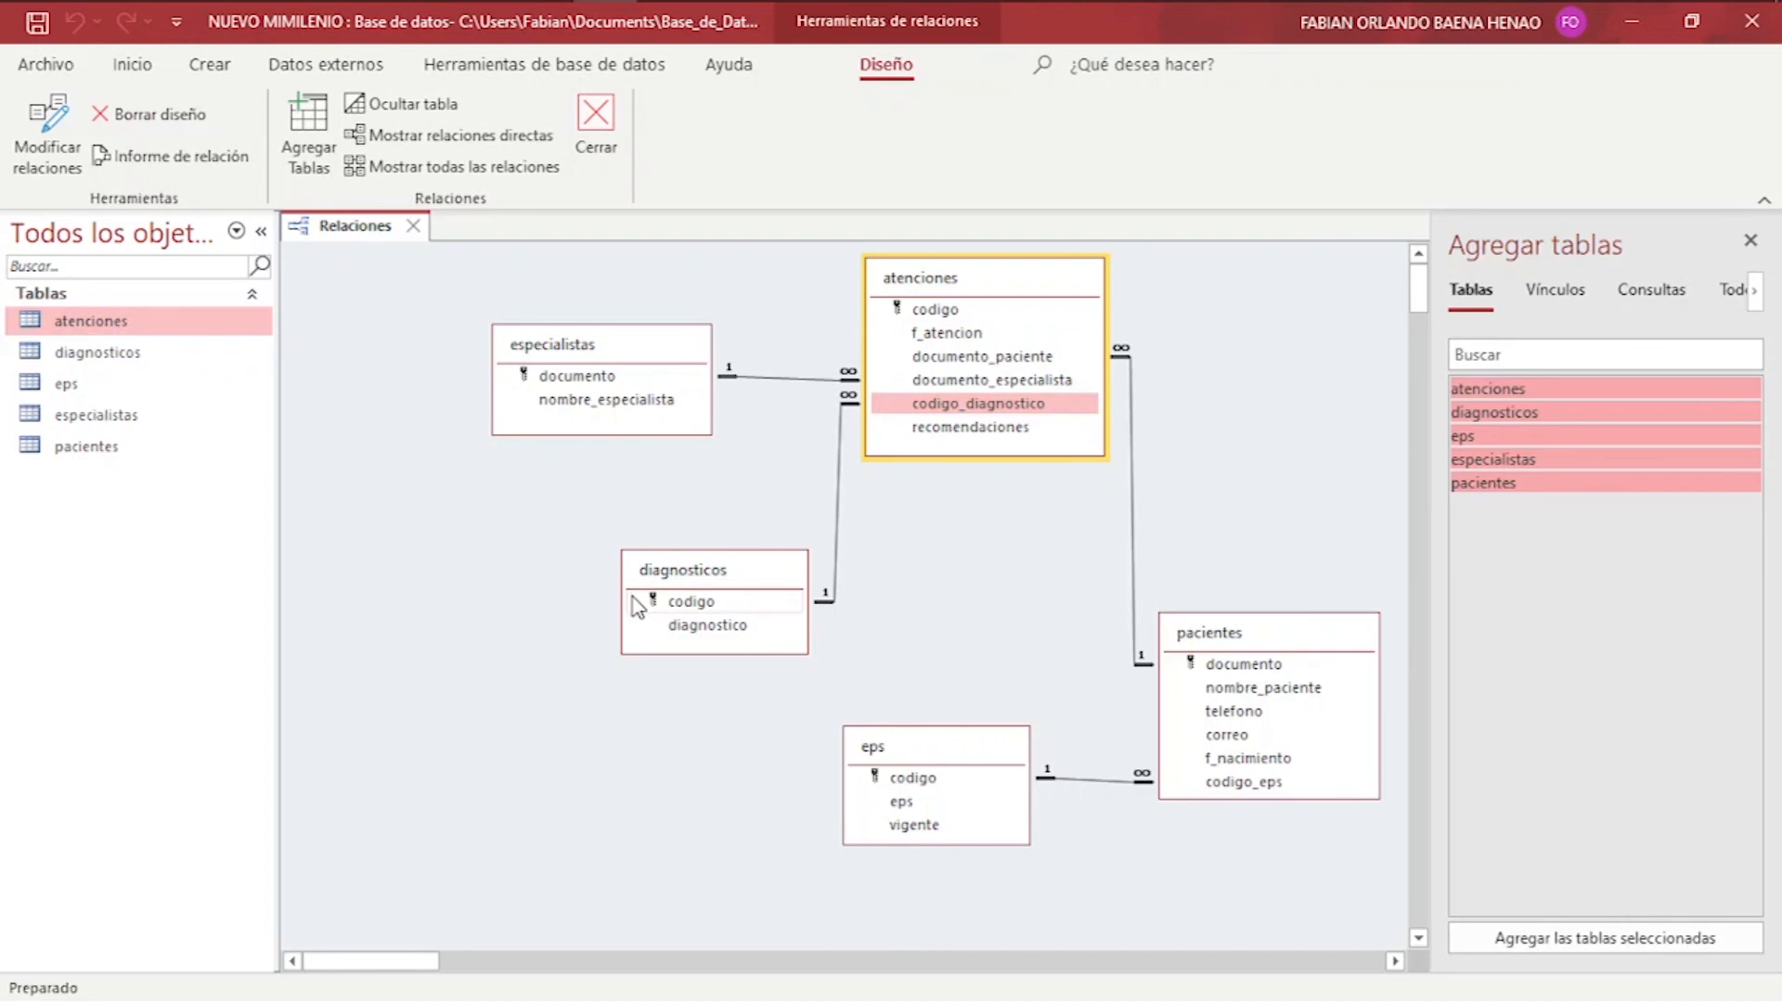
click(580, 380)
click(586, 401)
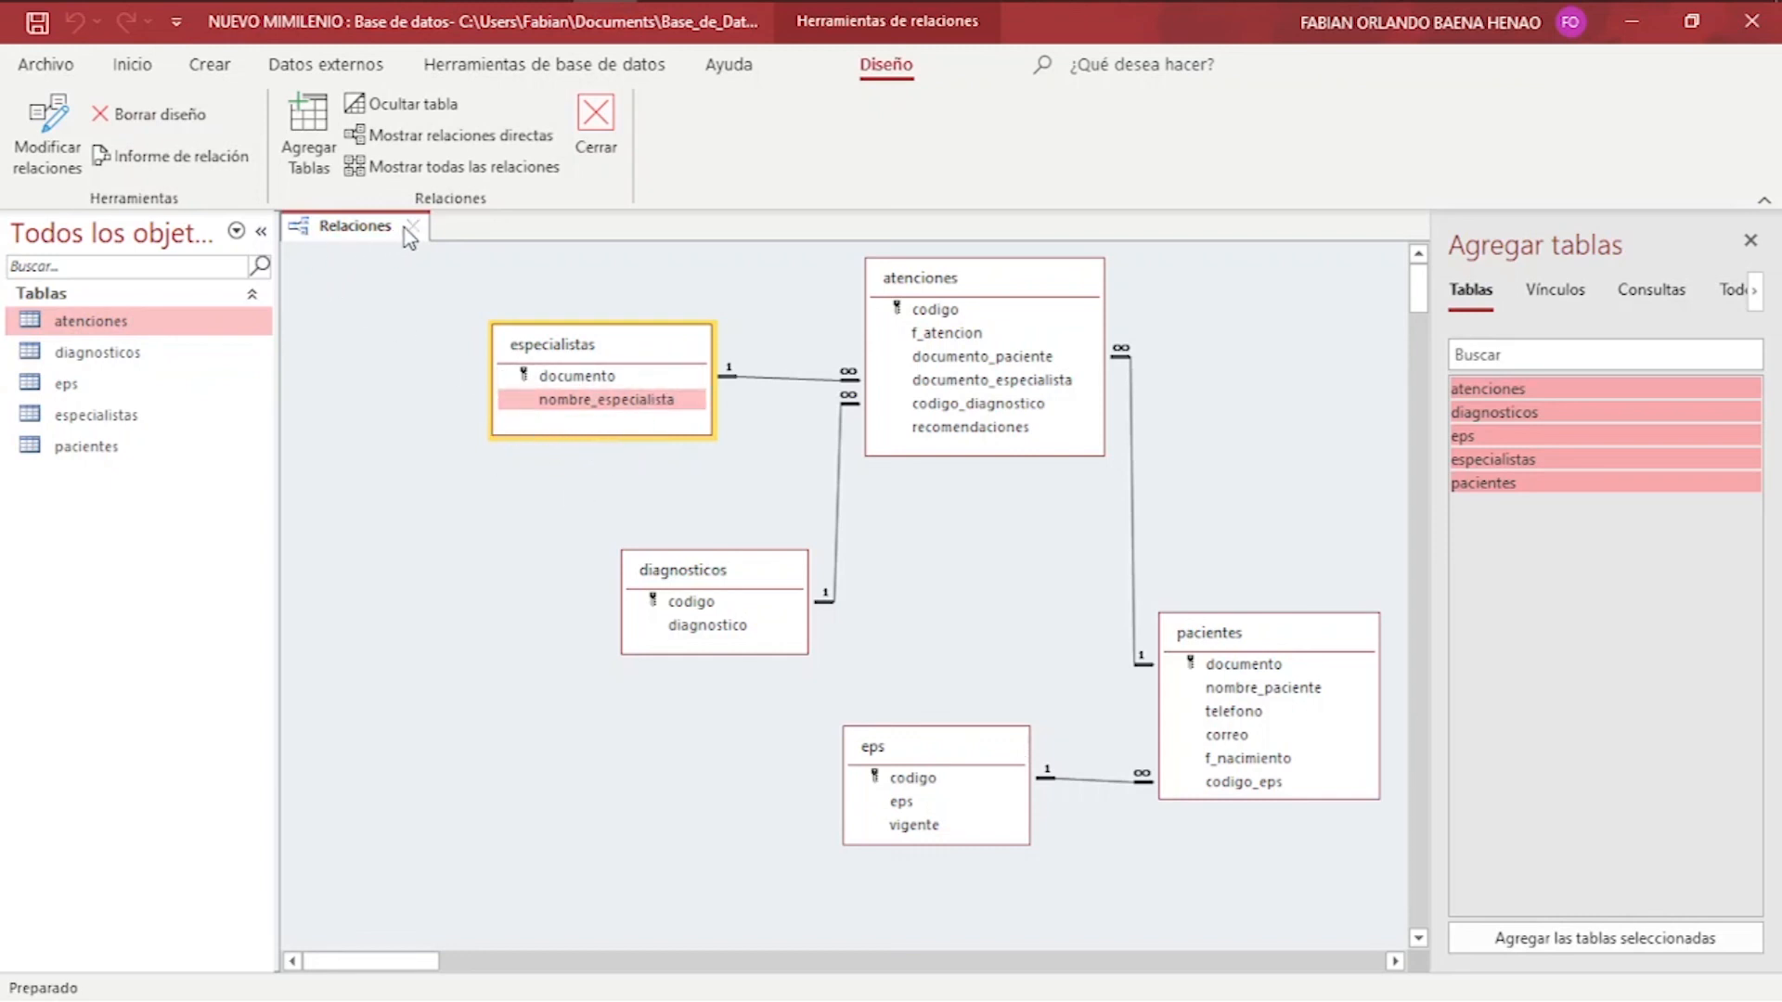
Open the atenciones table's datasheet, go through the fields of its empty record from f_atencion to recomendaciones, and close it.
double_click(126, 331)
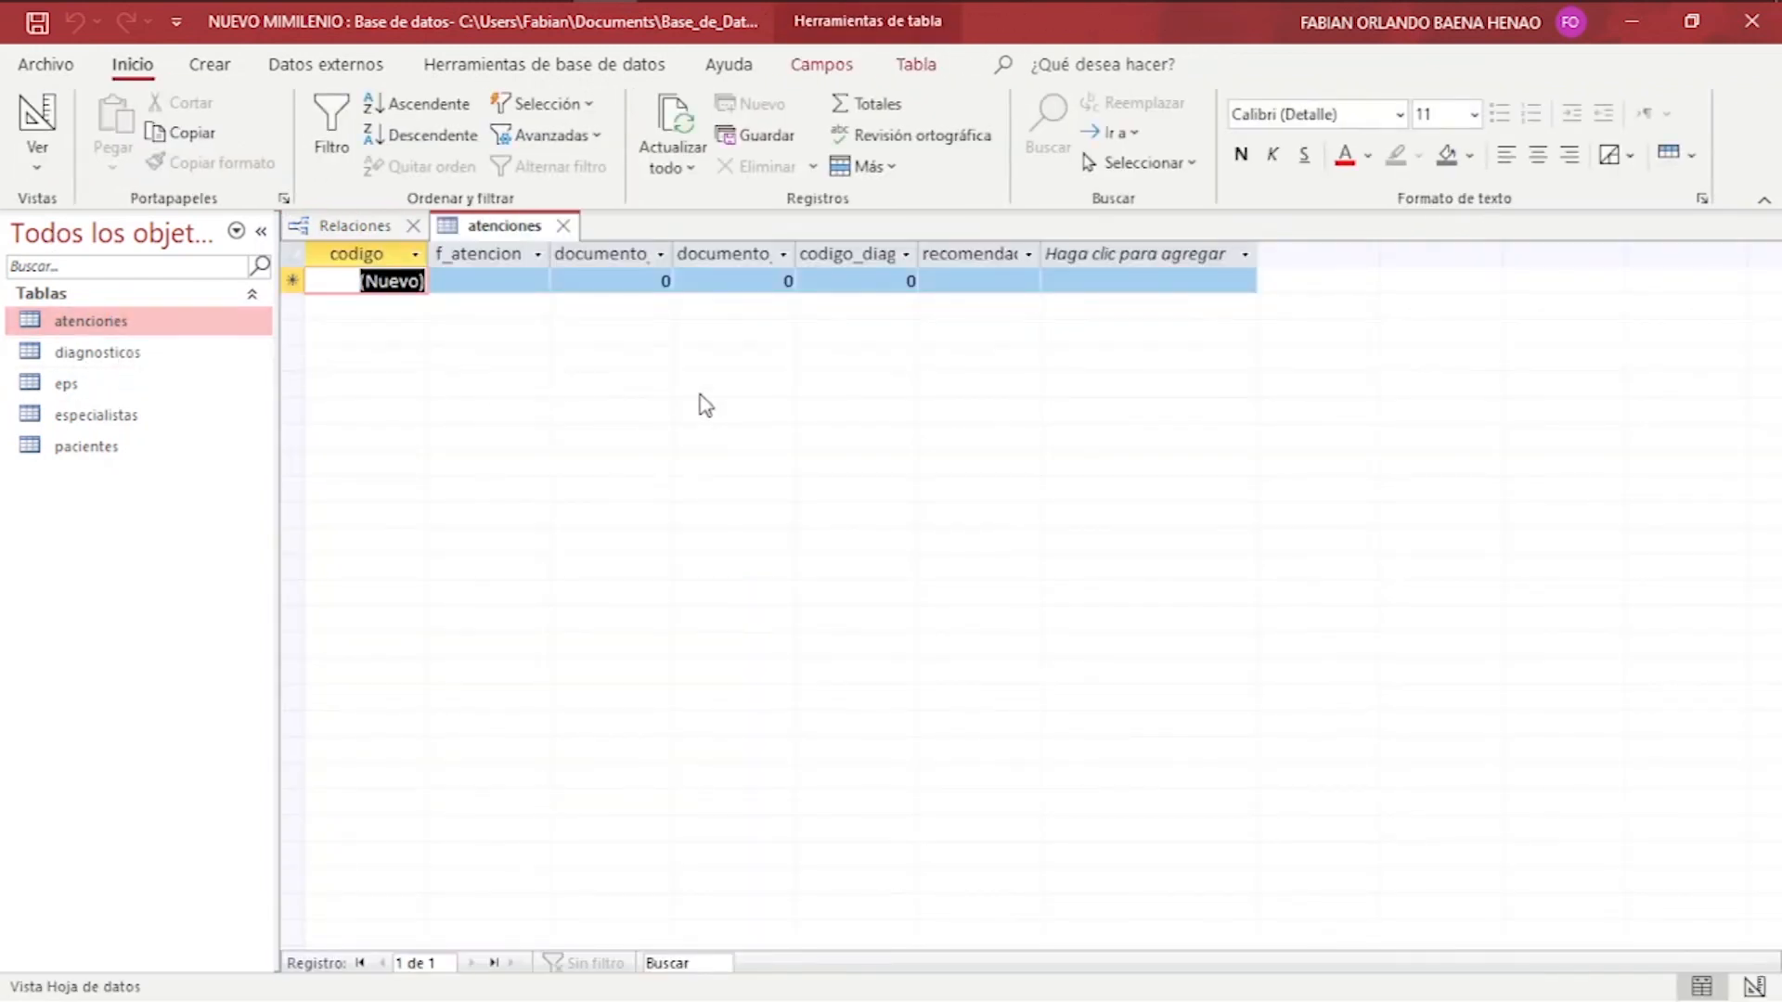
click(464, 290)
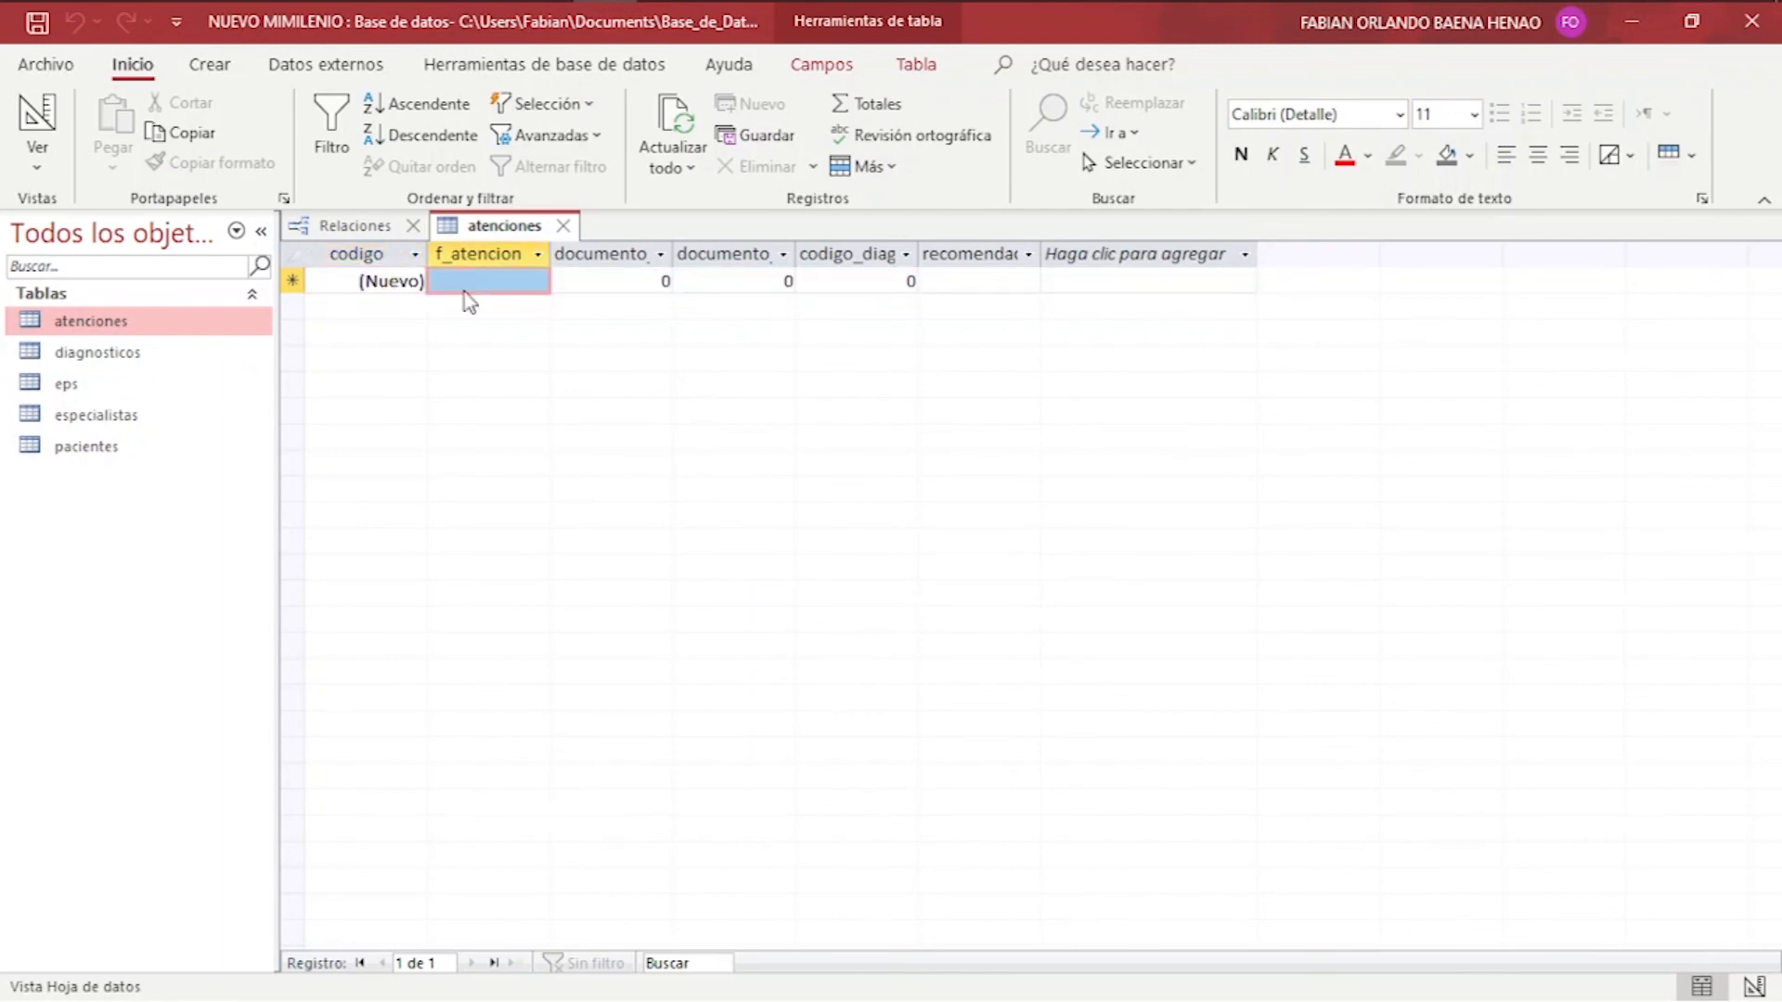
click(611, 281)
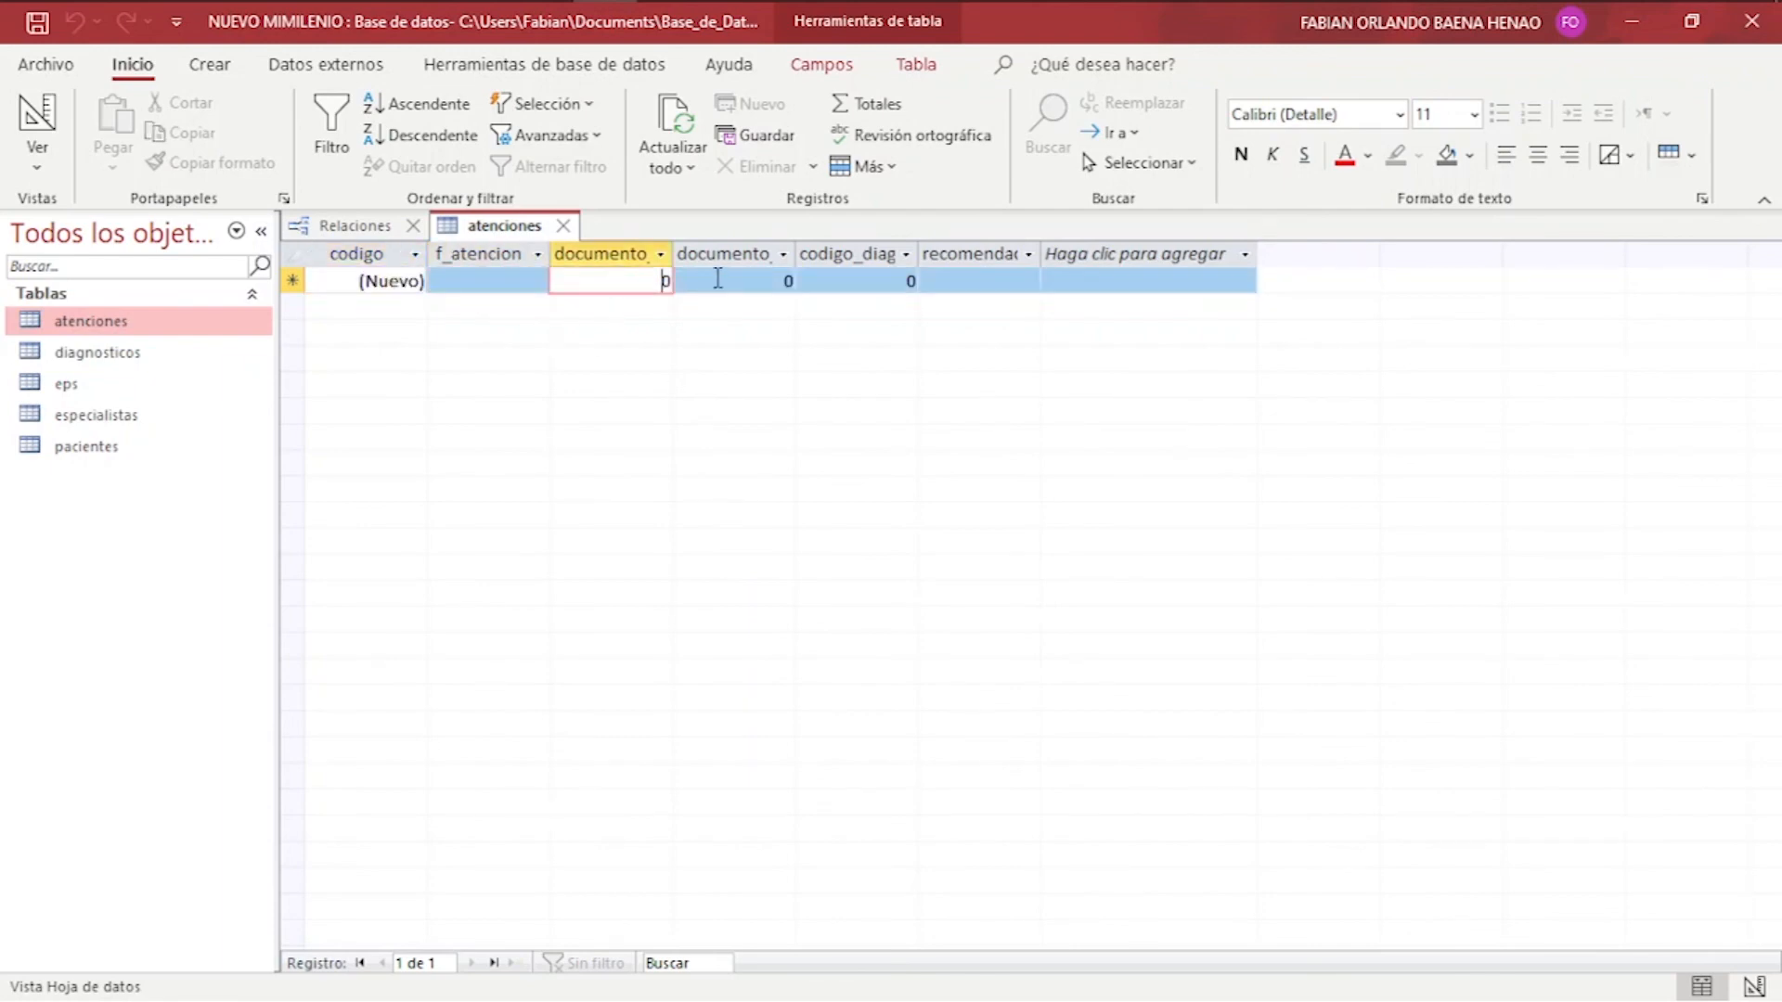
click(728, 280)
click(846, 280)
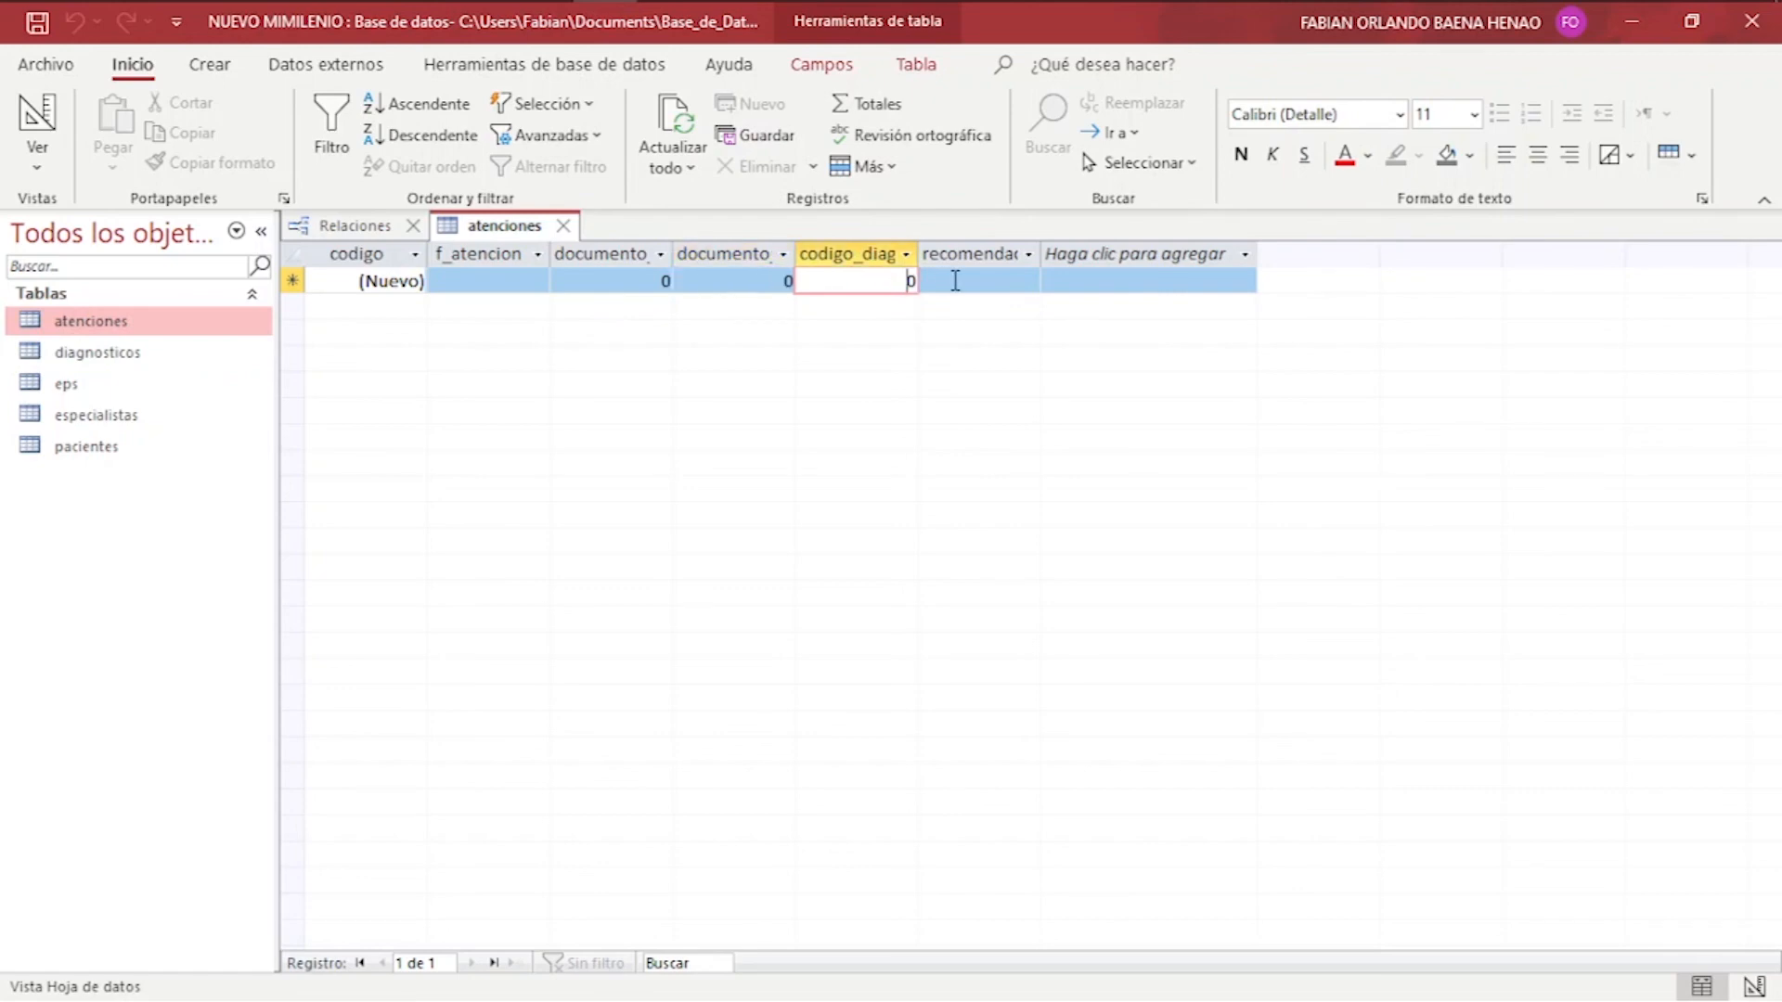
click(969, 280)
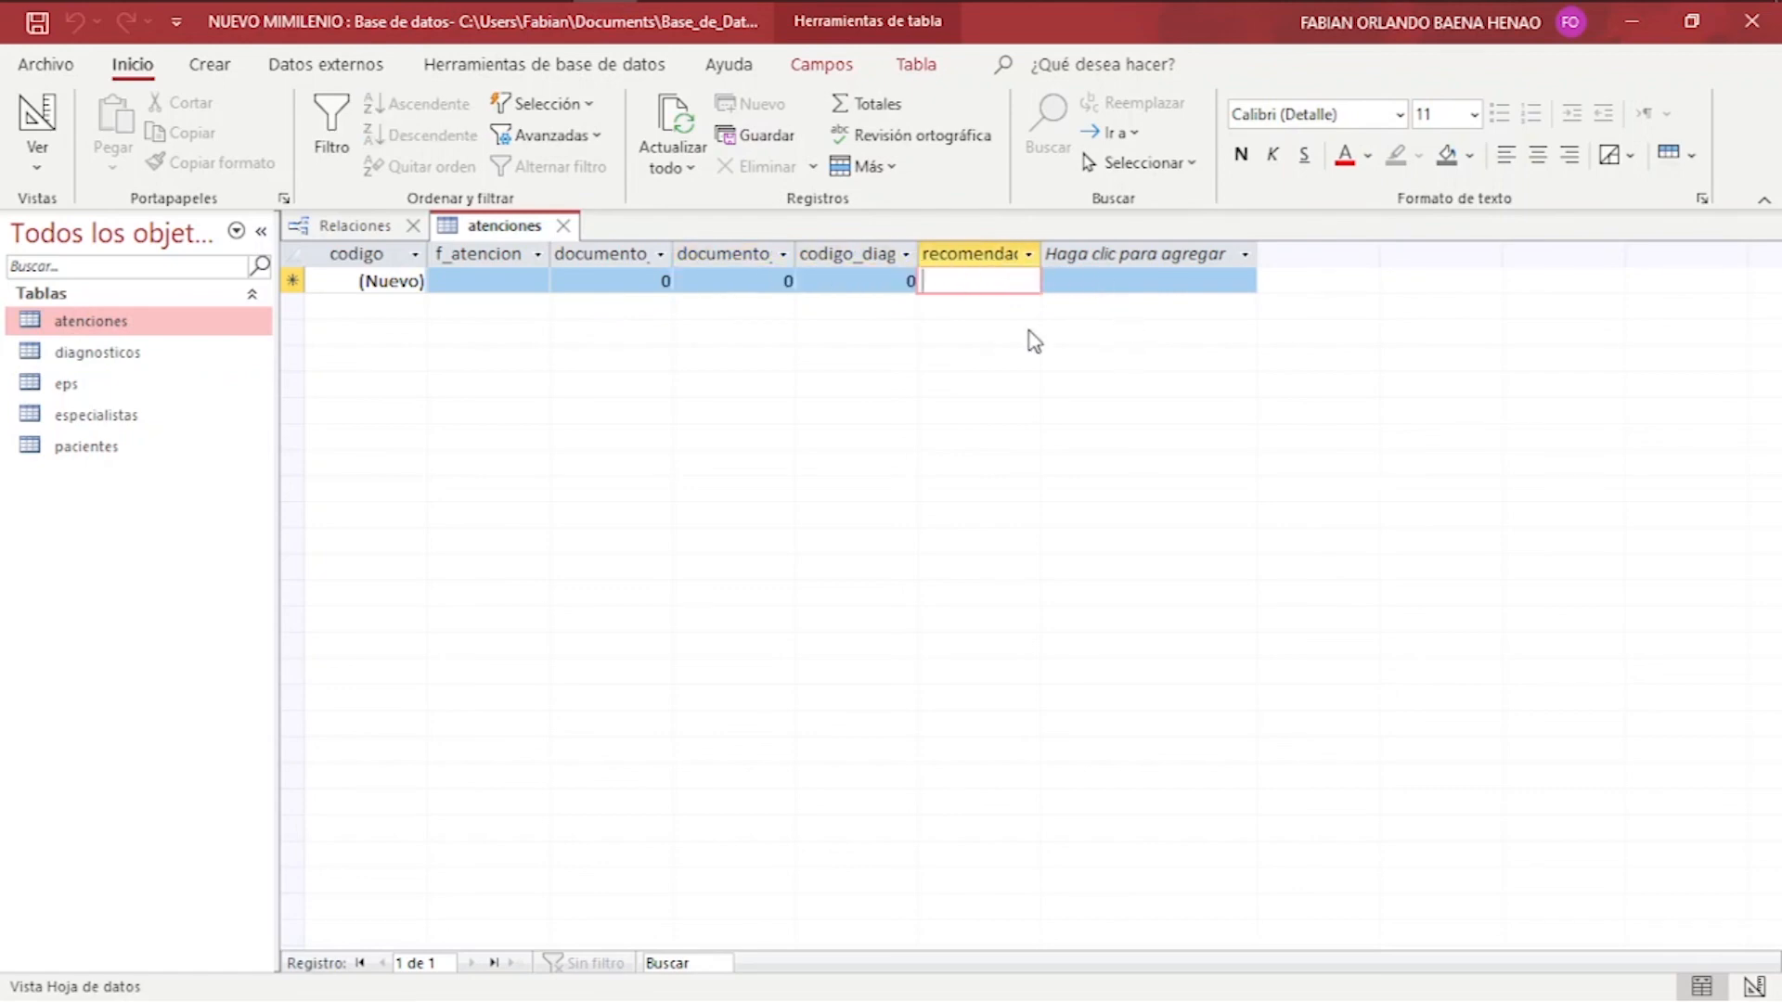
click(563, 226)
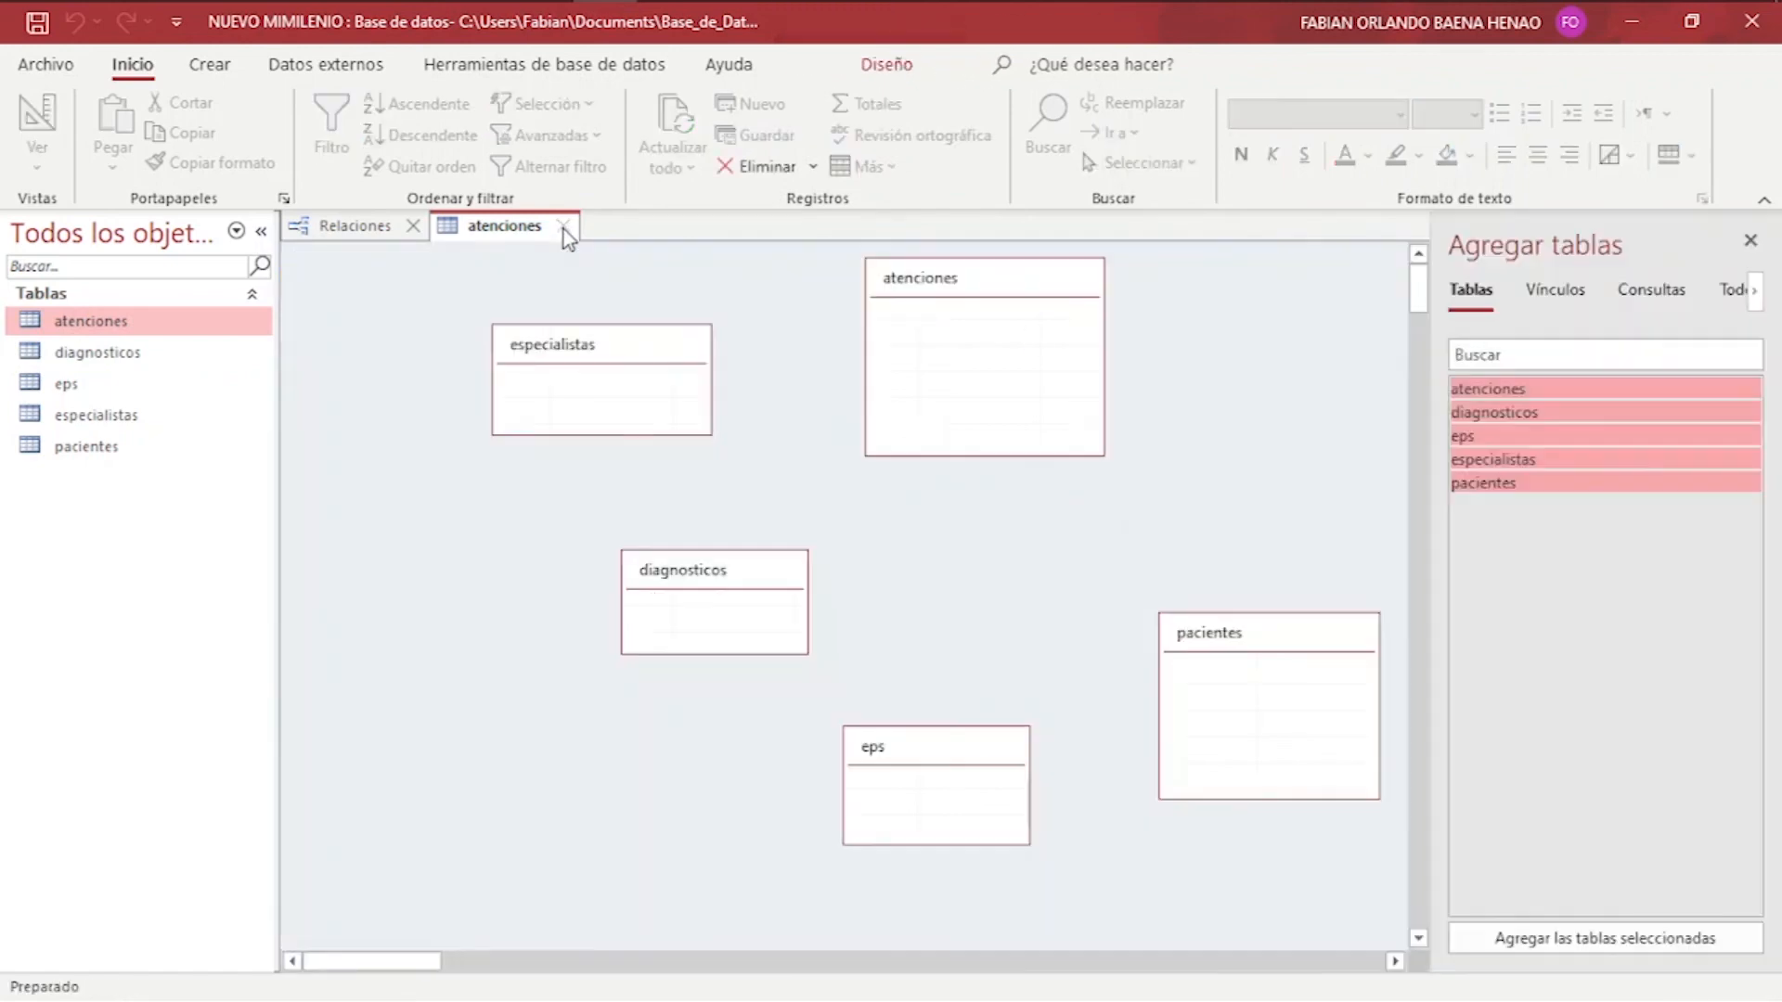